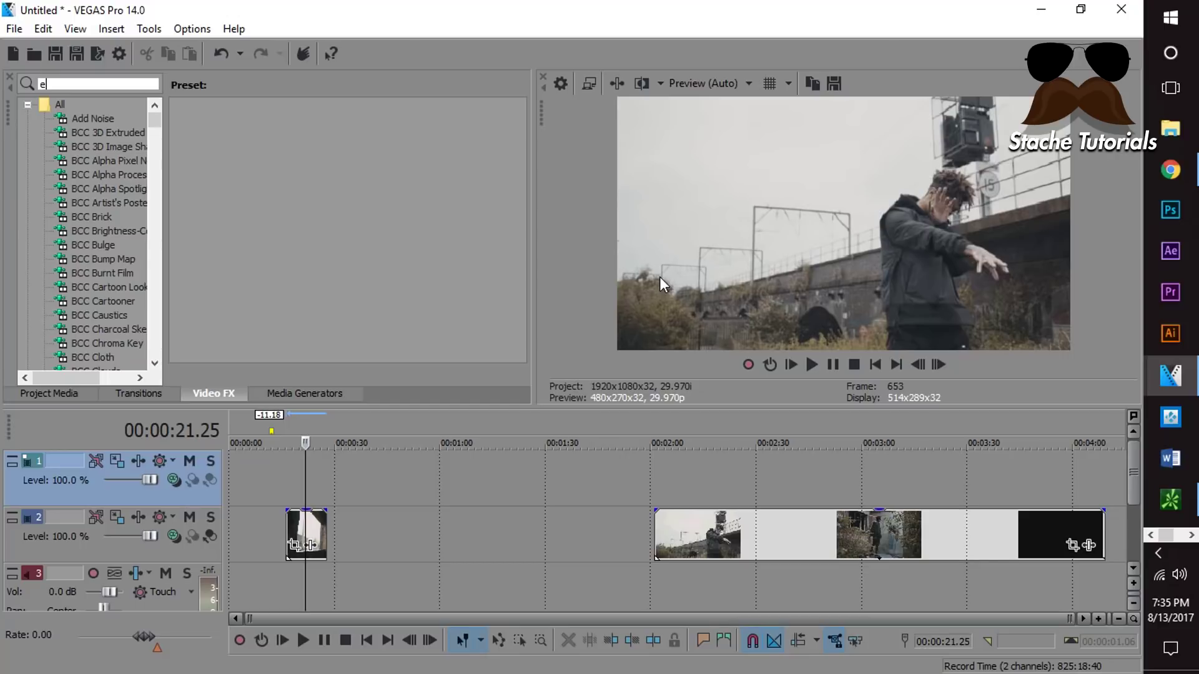
Step: Filter the Video FX list to emboss effects by typing 'emboss' into its search box
text(mboss)
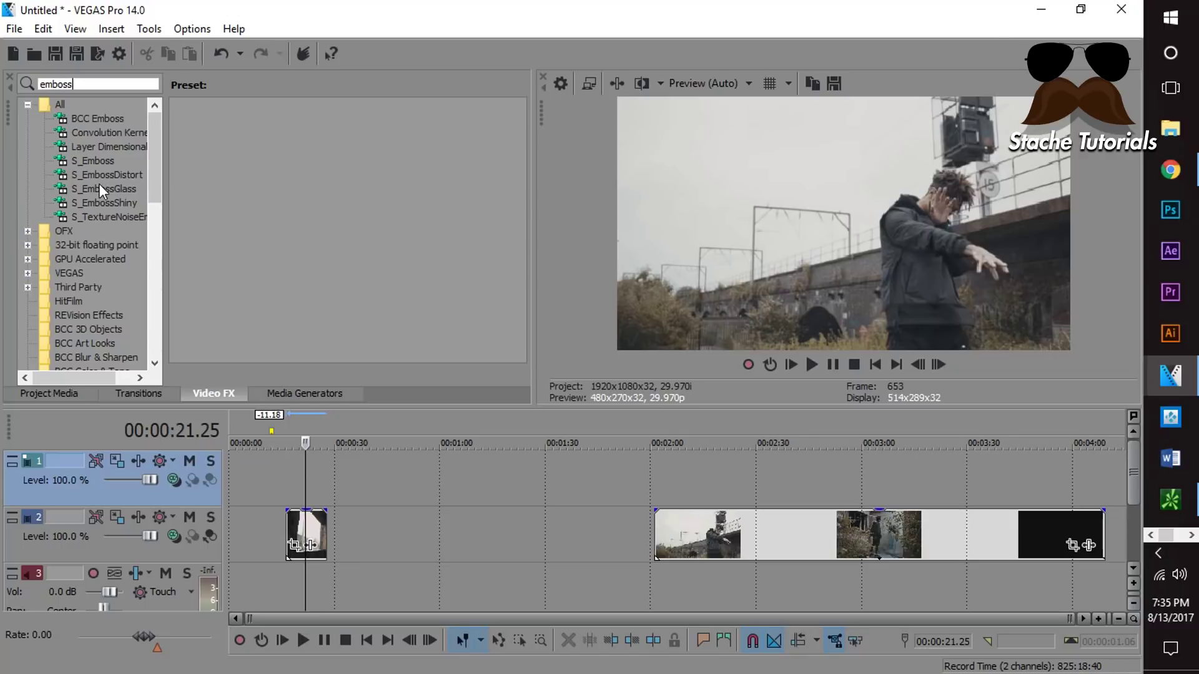
Step: Compare the Sapphire emboss effects, settle on S_EmbossDistort, and select the track 2 dancer clip
click(115, 175)
click(119, 190)
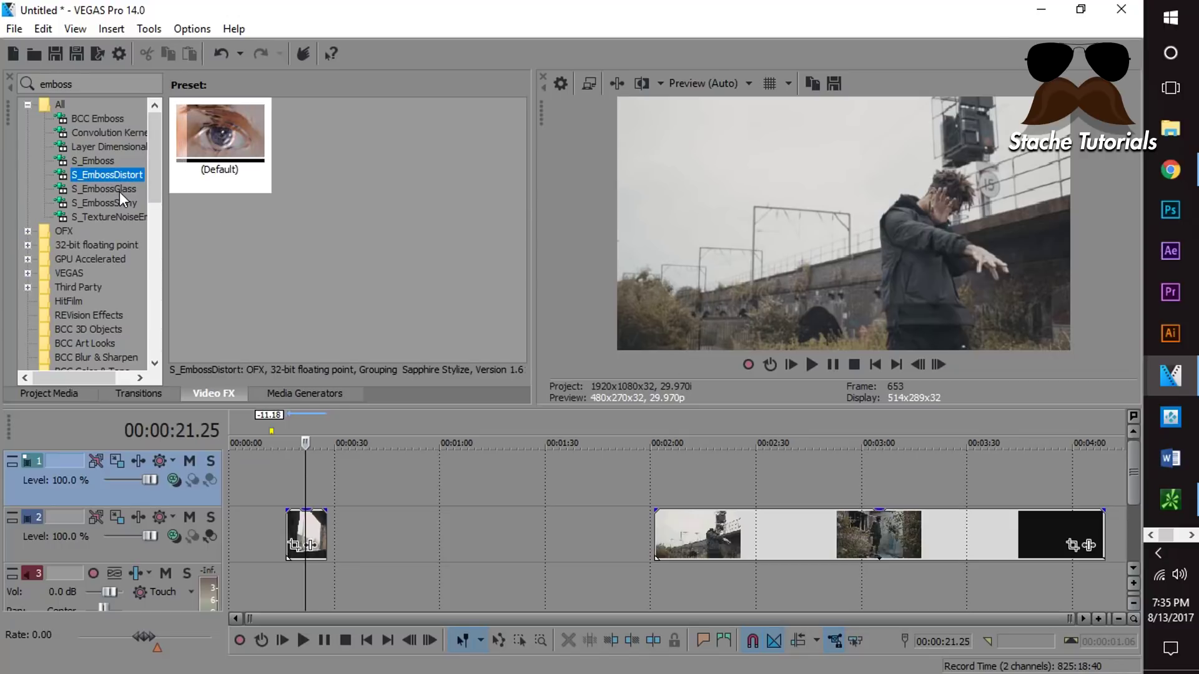
click(99, 204)
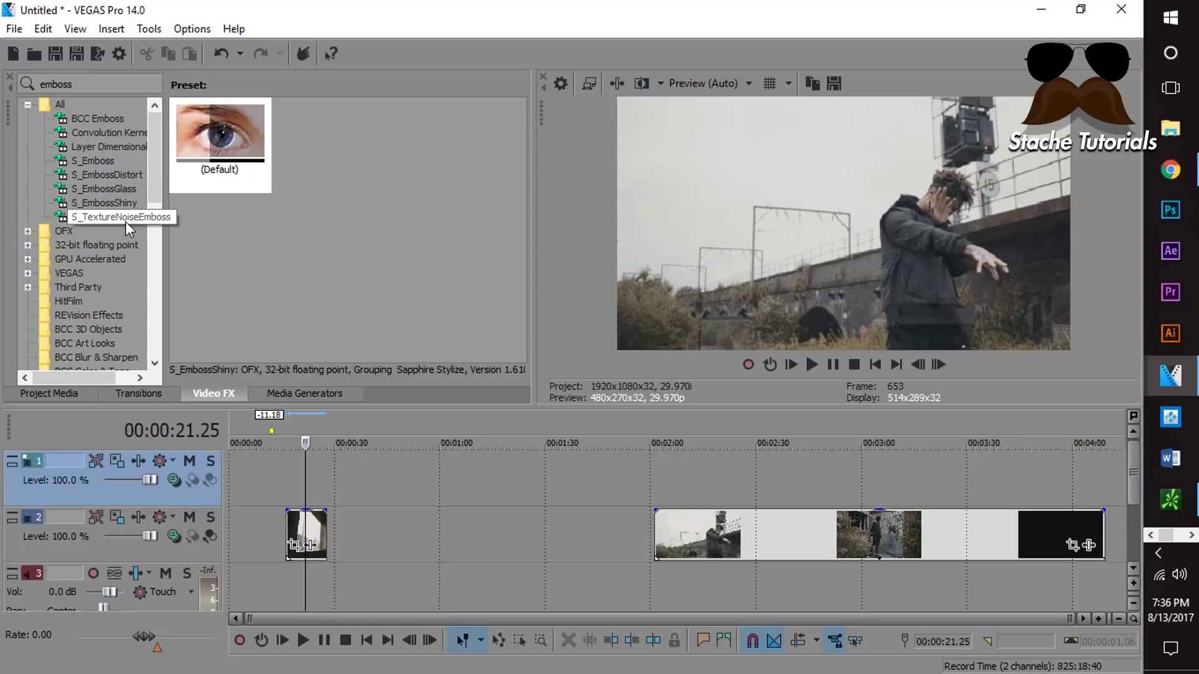
click(125, 220)
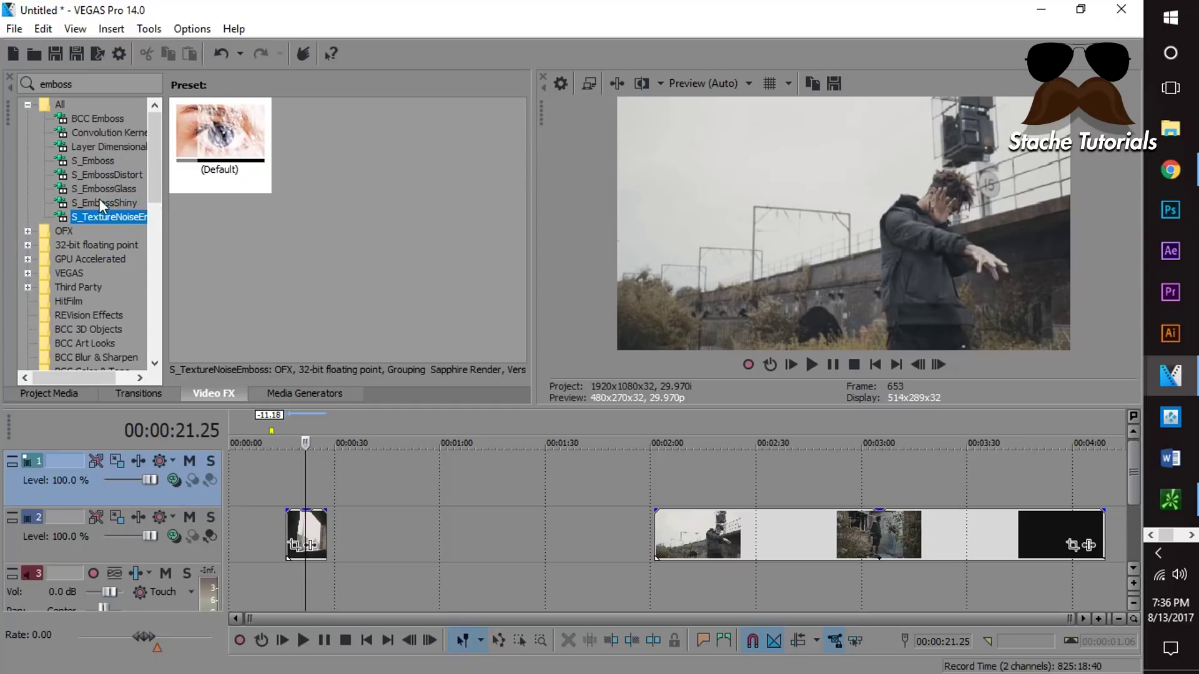
click(103, 174)
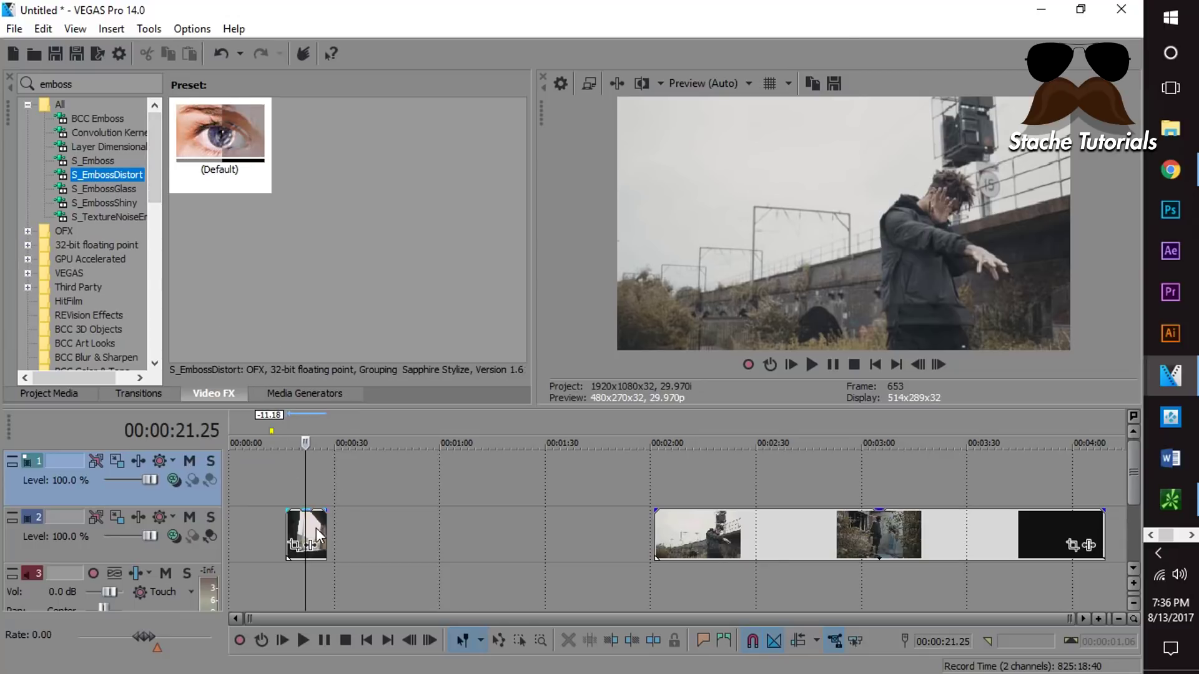
scroll(388, 523, up, 2)
click(357, 523)
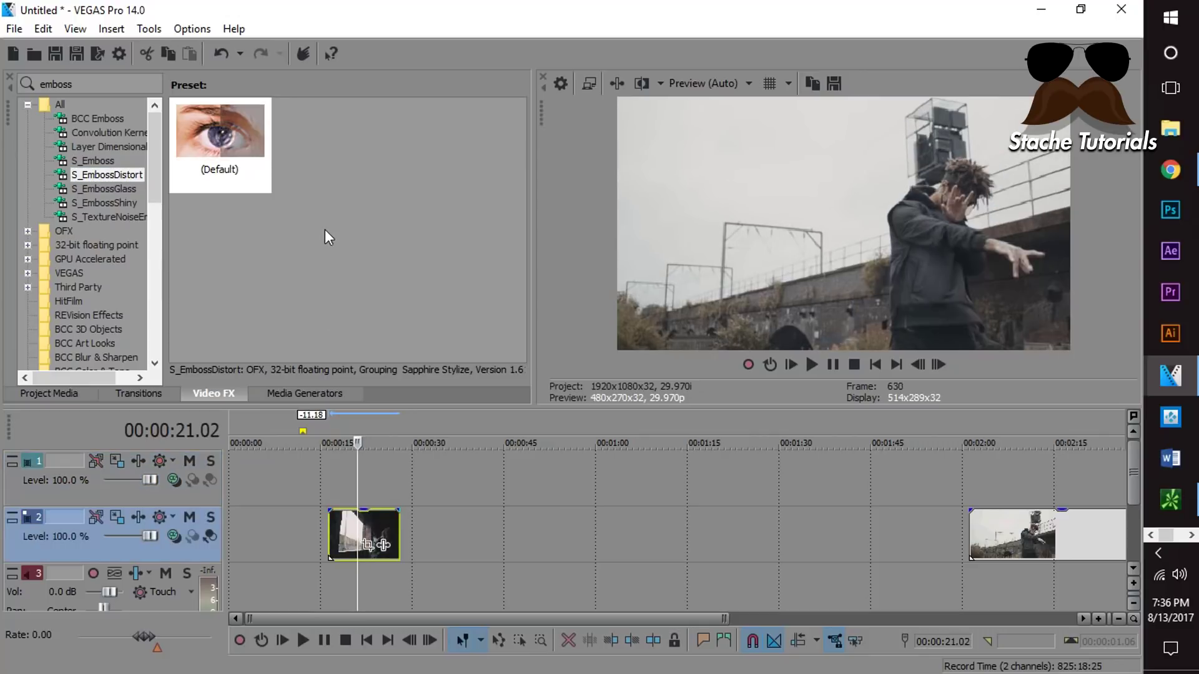
drag(237, 159, 361, 533)
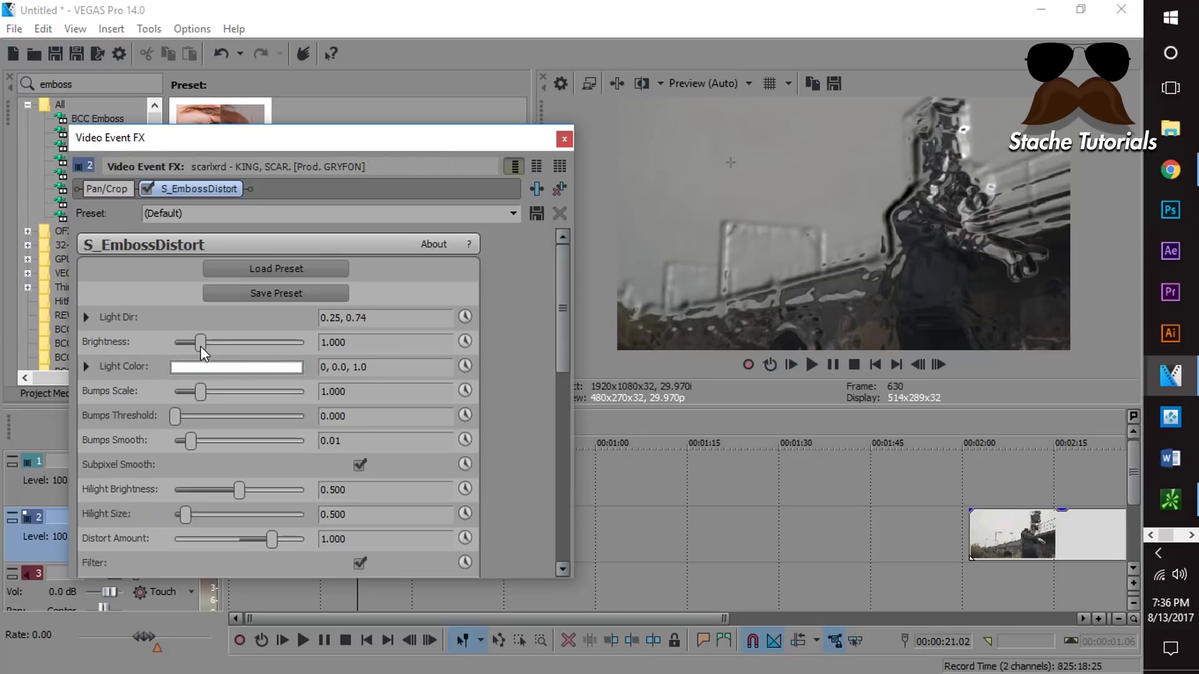
drag(201, 345, 212, 346)
scroll(525, 375, down, 3)
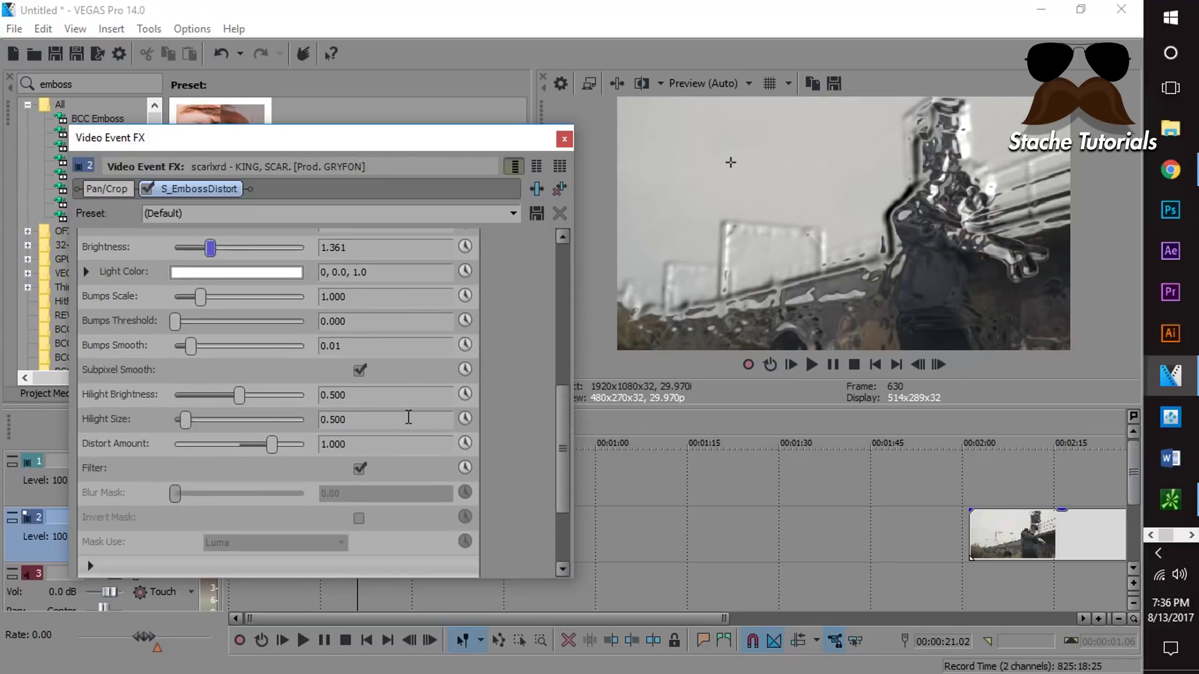
mouse_move(193, 347)
mouse_down()
mouse_move(219, 347)
mouse_move(190, 347)
mouse_up()
click(561, 189)
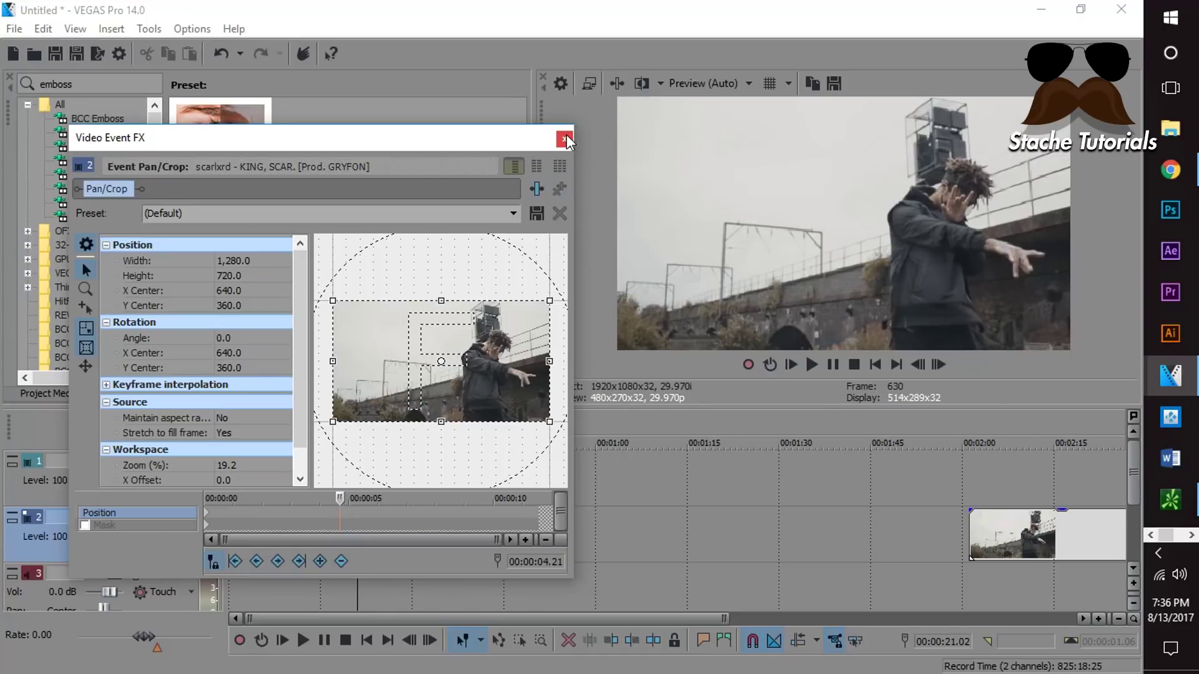
click(565, 139)
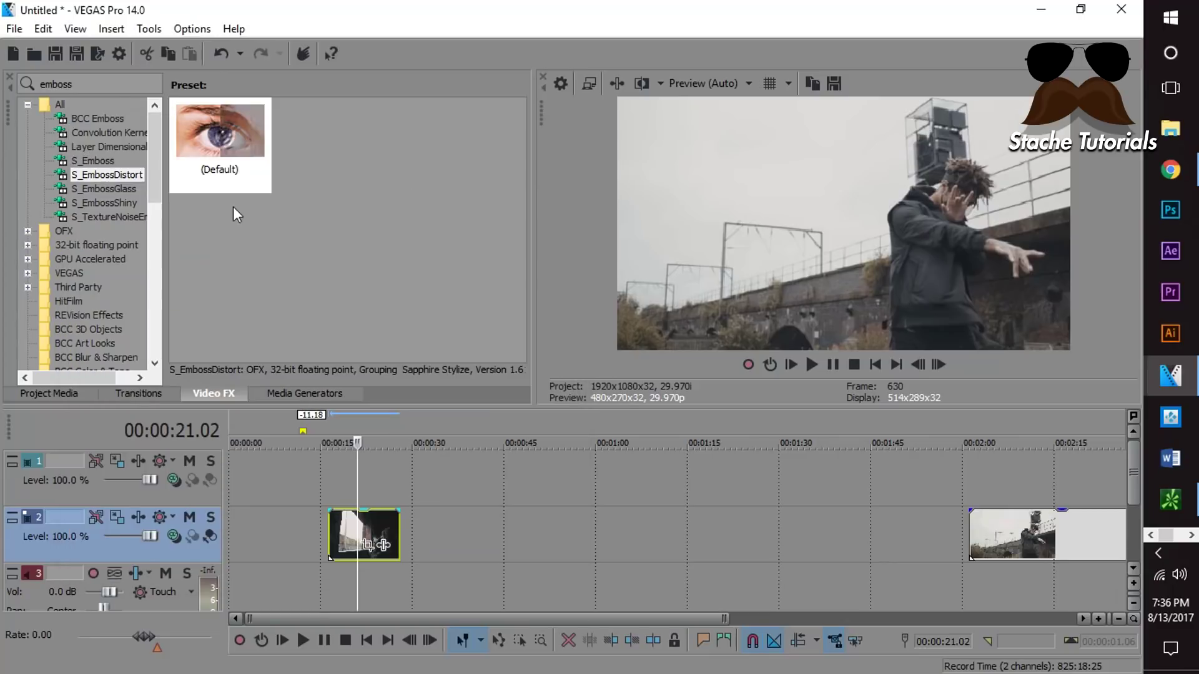
drag(222, 156, 353, 528)
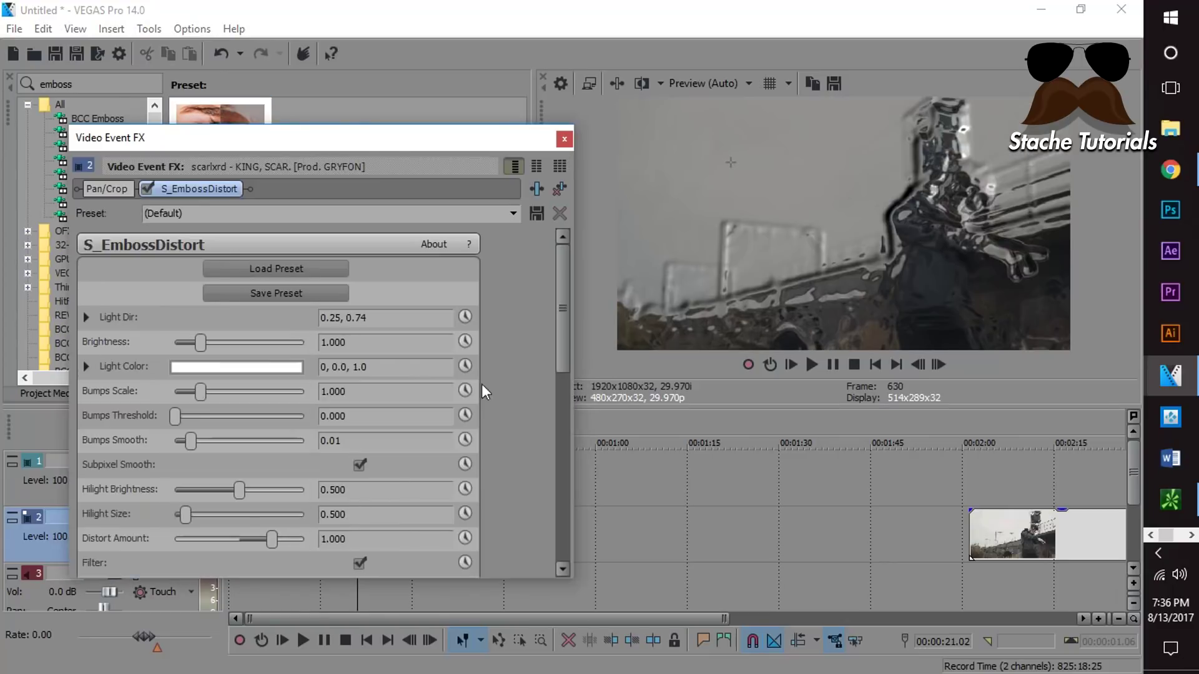
click(560, 189)
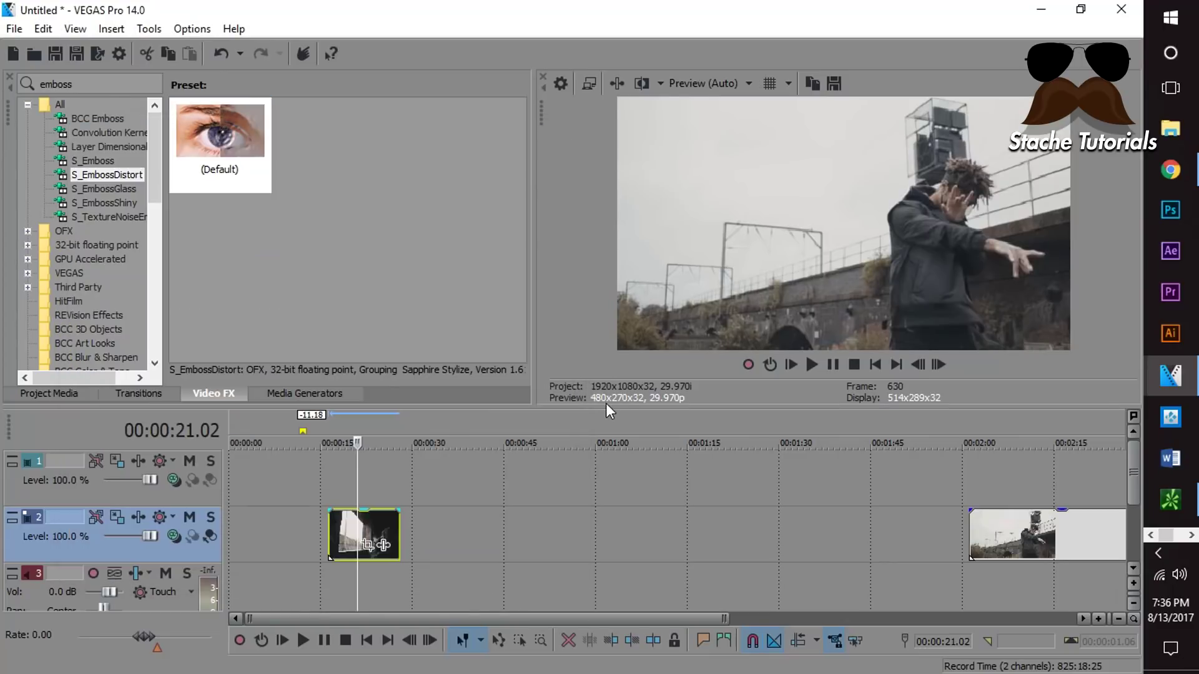
scroll(511, 556, up, 2)
scroll(507, 545, down, 4)
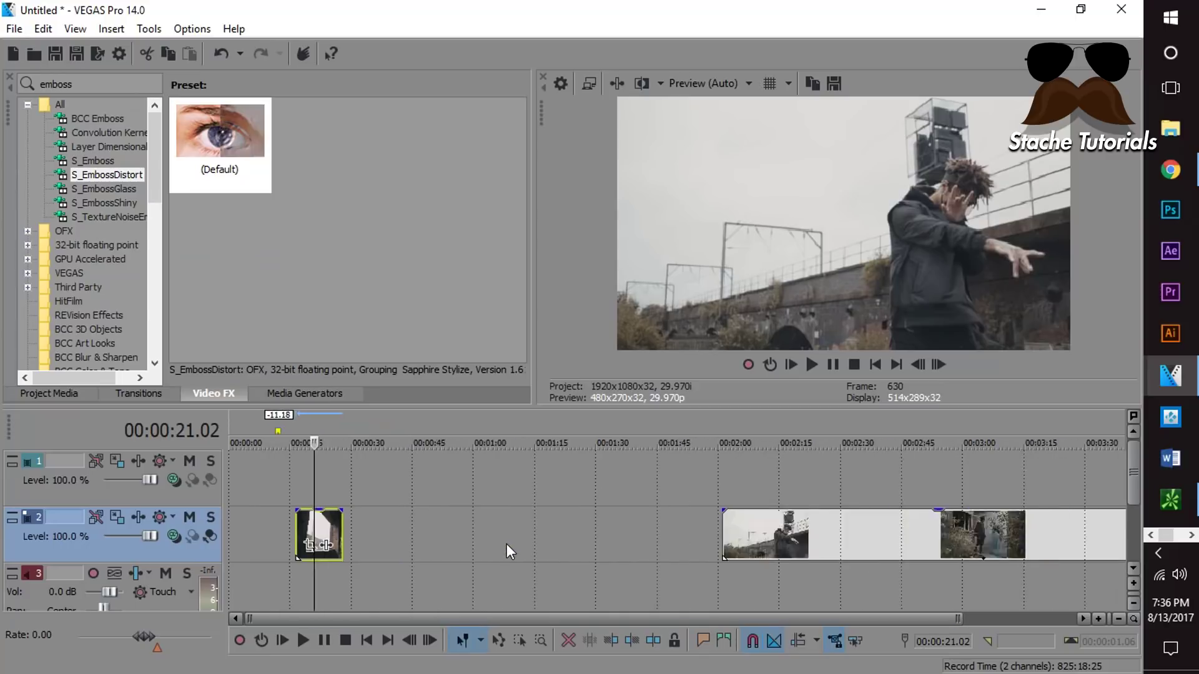
Step: Insert a new empty video track above the existing clips
scroll(424, 533, up, 2)
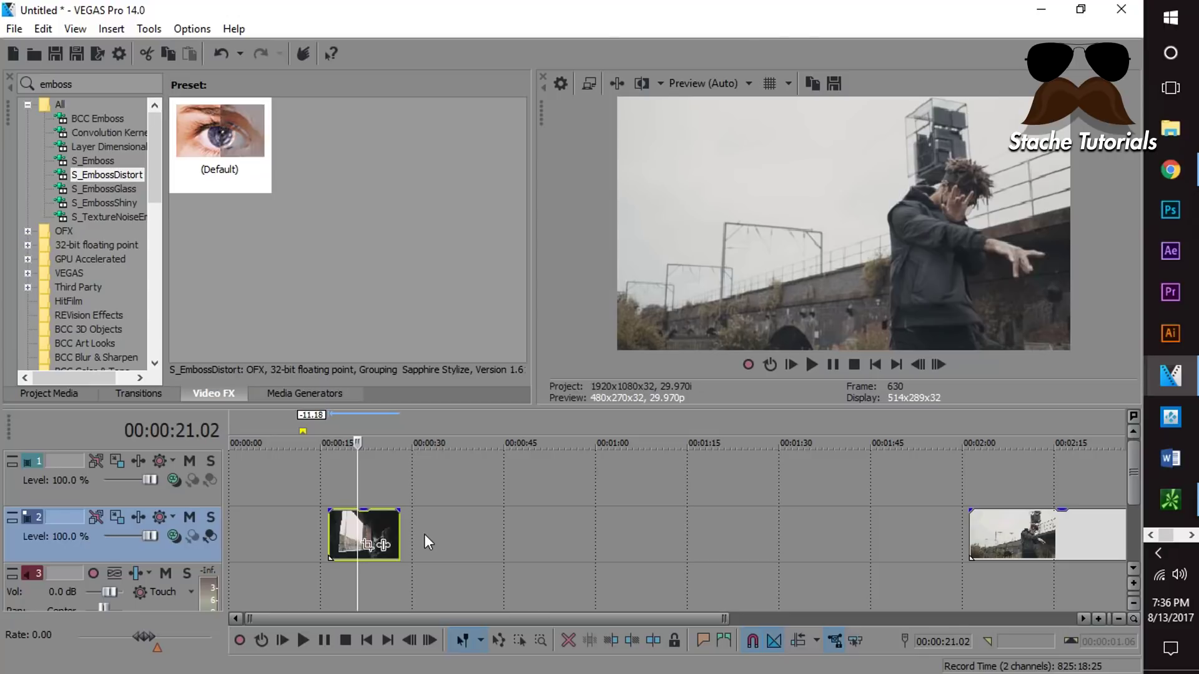
scroll(425, 534, down, 2)
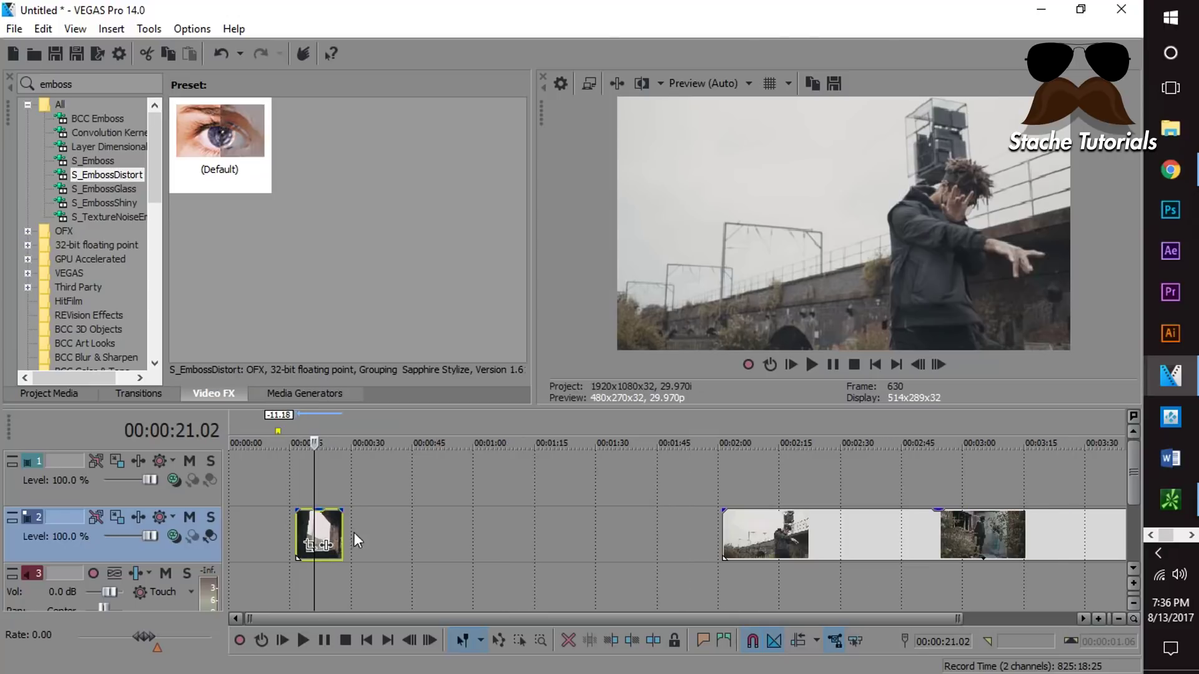
click(369, 529)
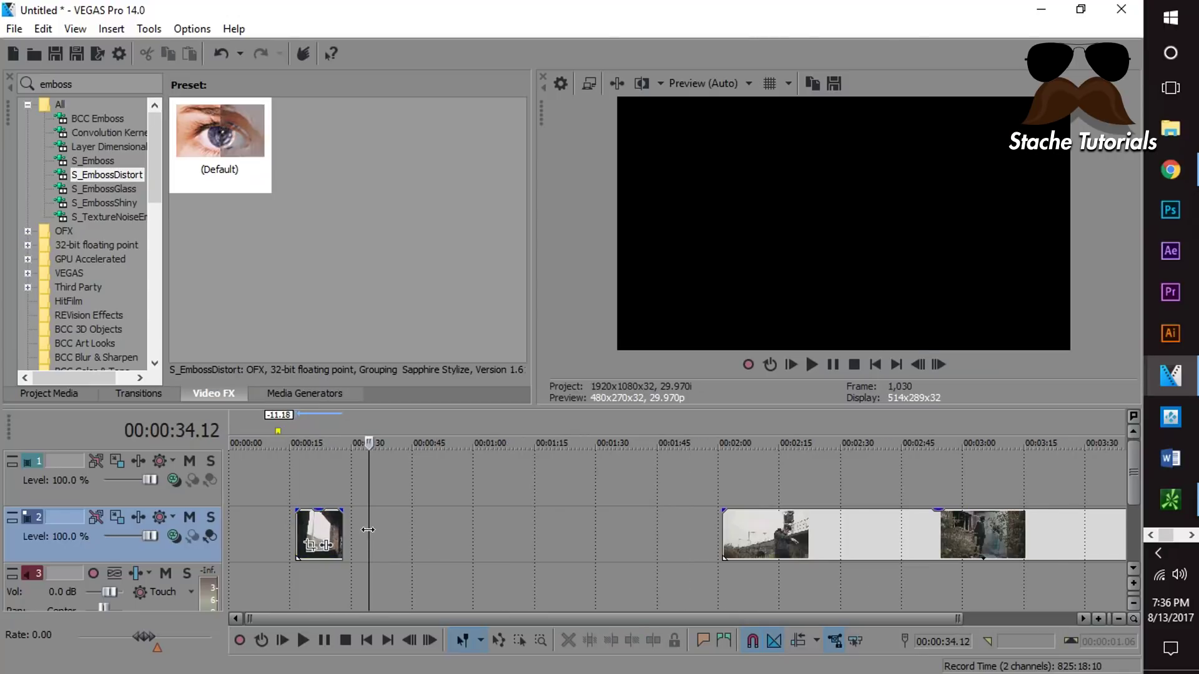
right_click(387, 530)
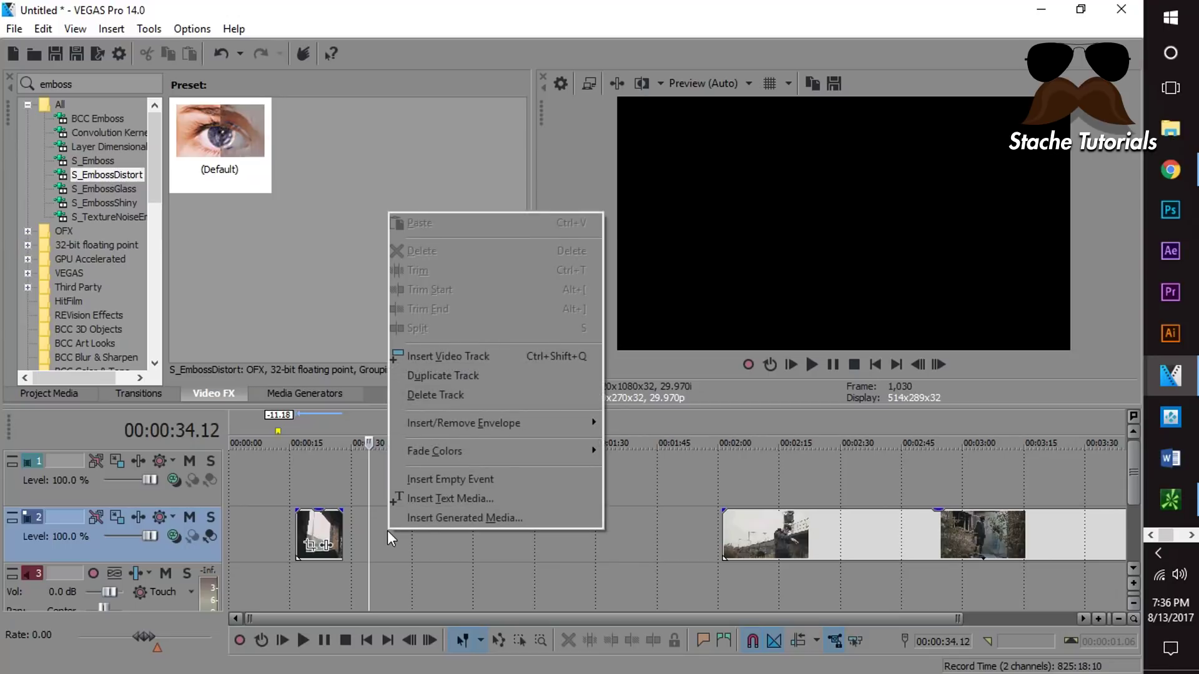
click(432, 360)
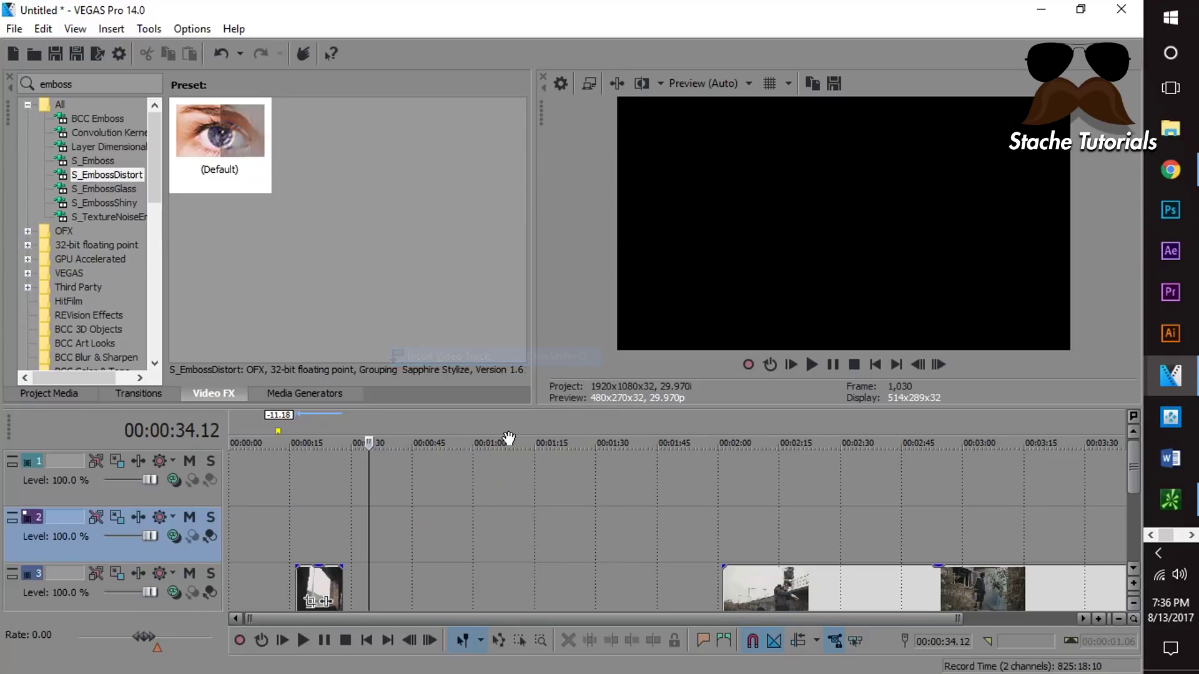
Step: Copy the dancer clip onto new track 2 and apply S_EmbossDistort to the copy
click(318, 583)
scroll(429, 582, up, 3)
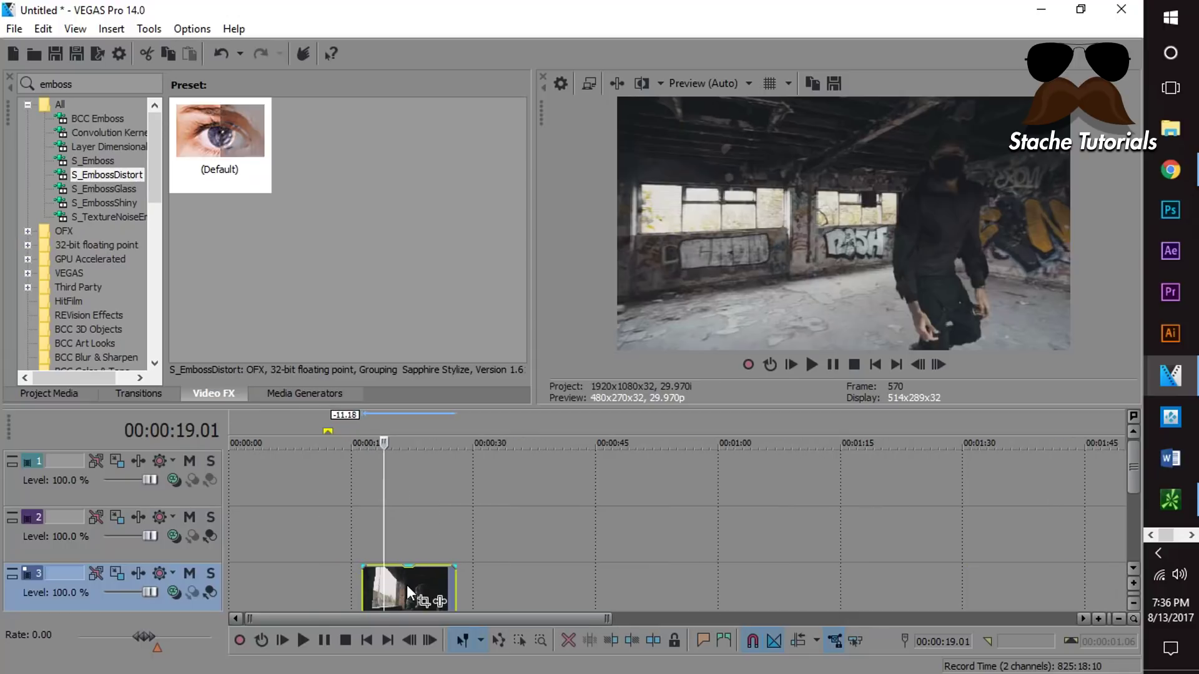
drag(406, 586, 400, 532)
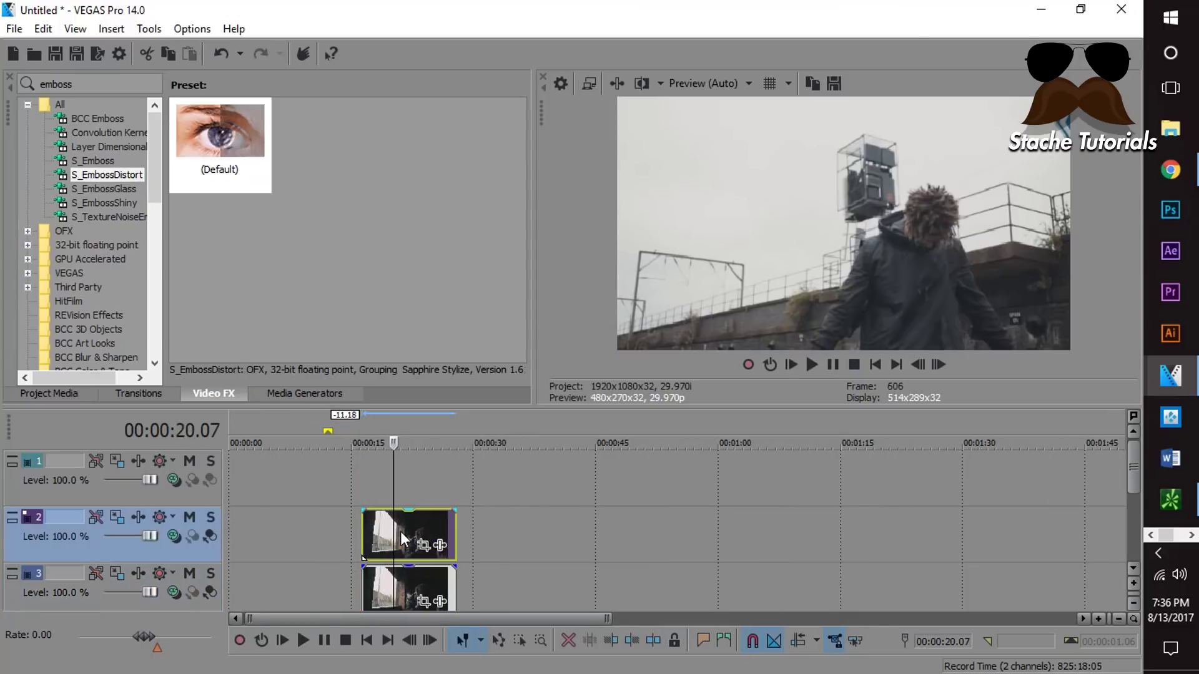
drag(220, 164, 404, 540)
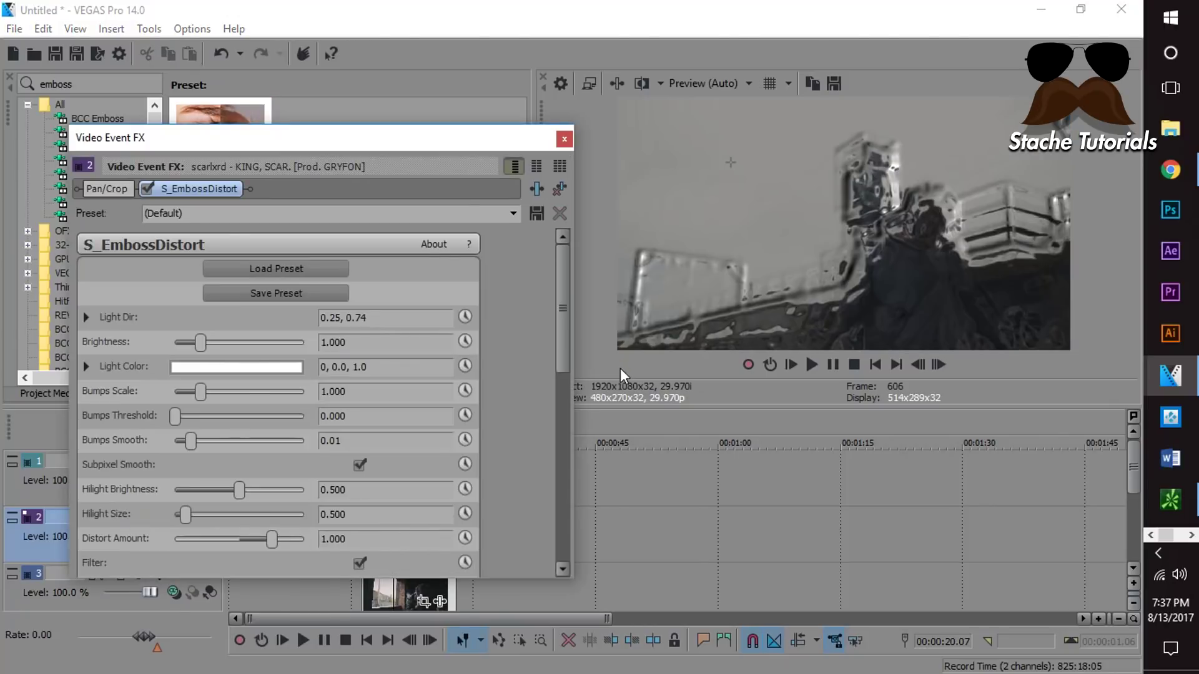
click(564, 139)
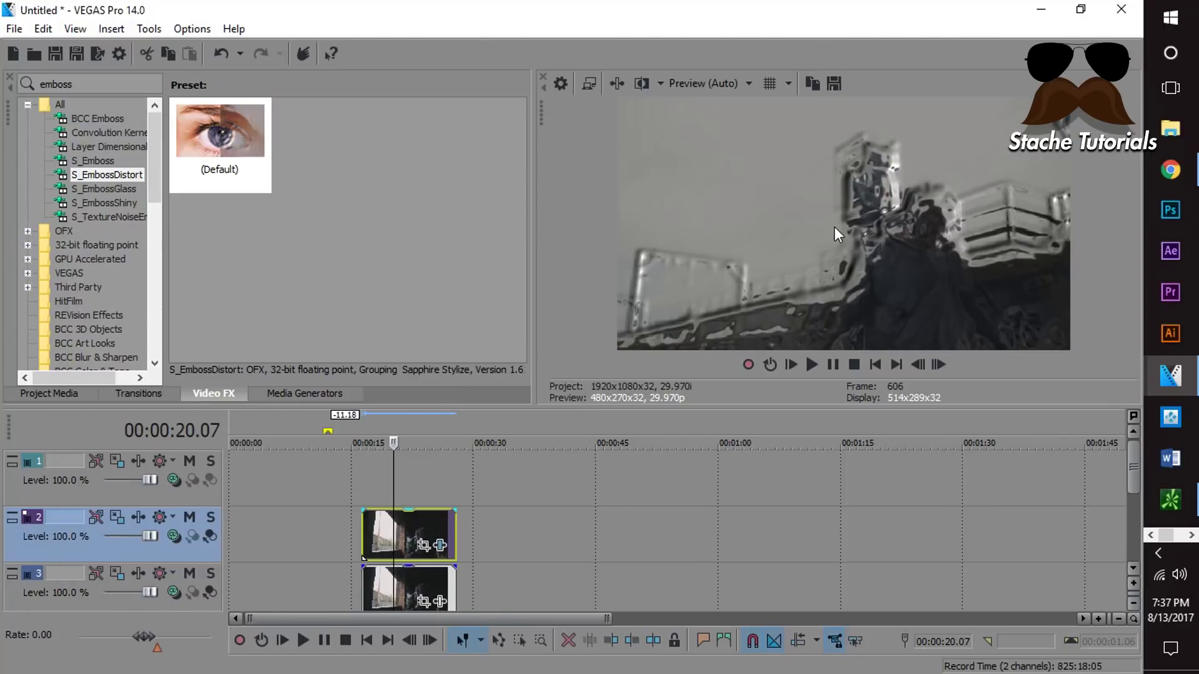
click(422, 546)
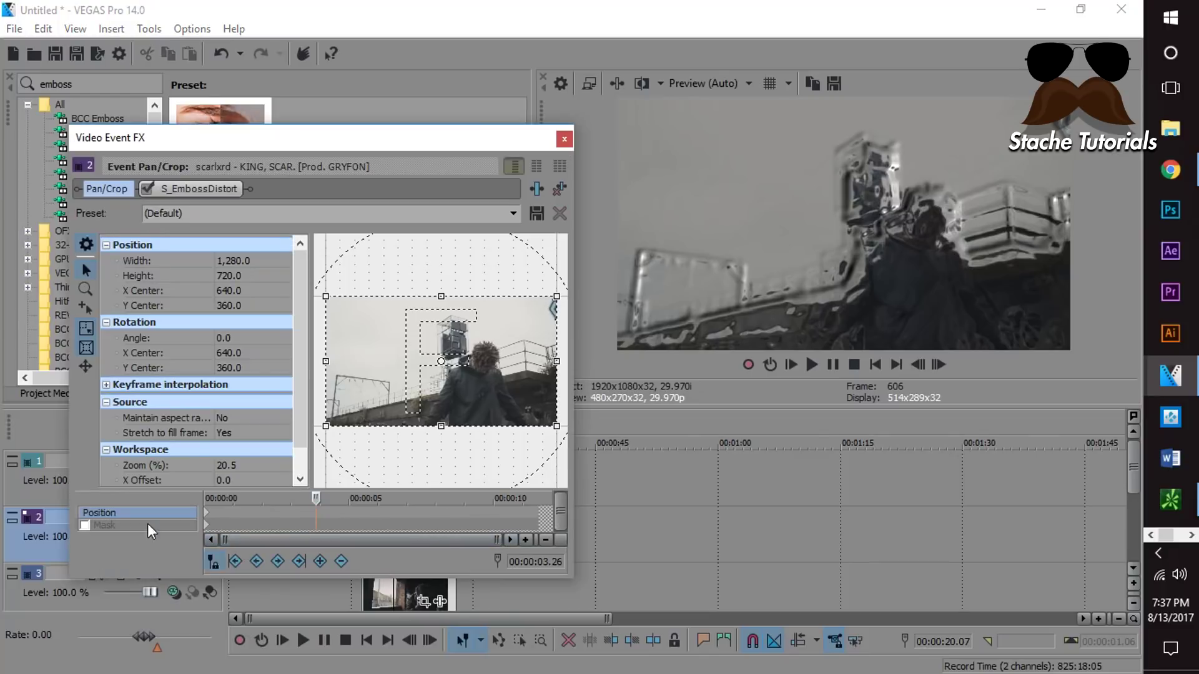
Step: Enable the mask and draw a three-point mask path at the frame's right edge
click(85, 525)
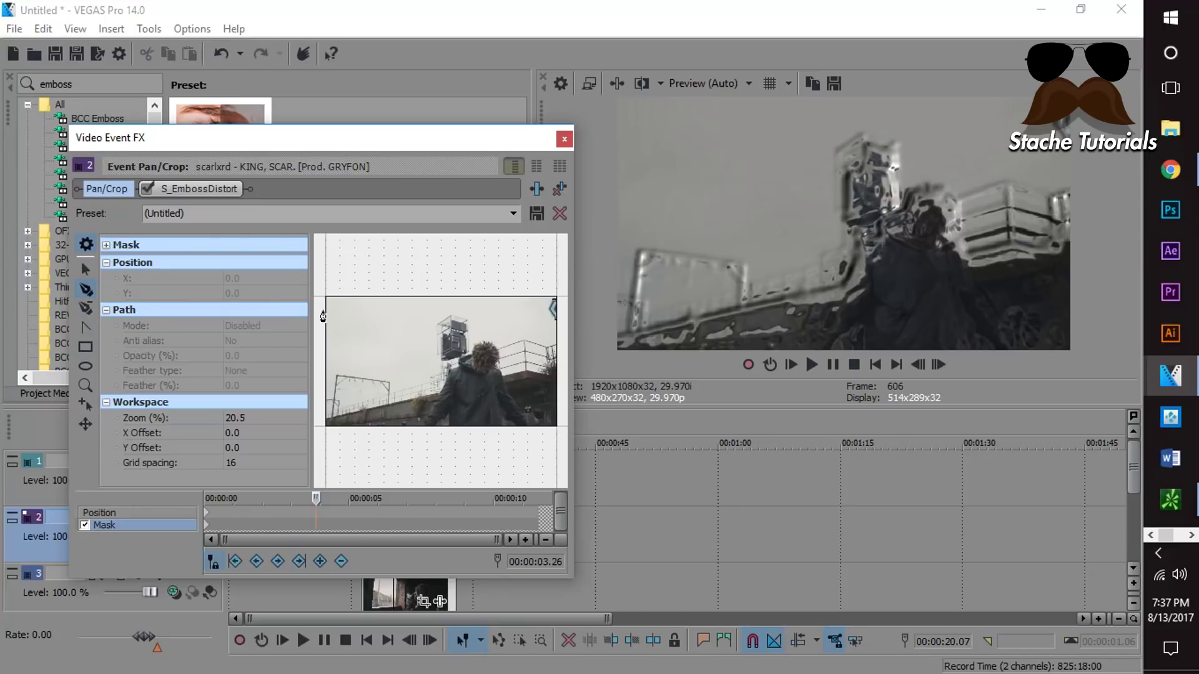
click(562, 364)
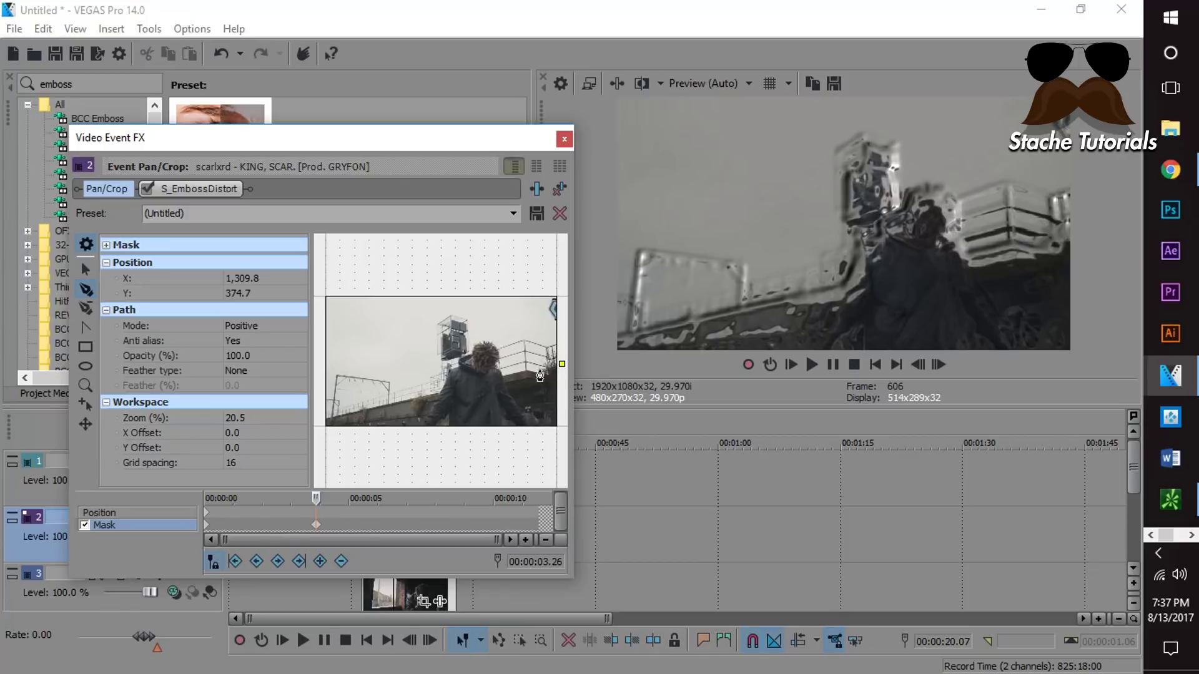
click(455, 395)
click(562, 400)
click(561, 364)
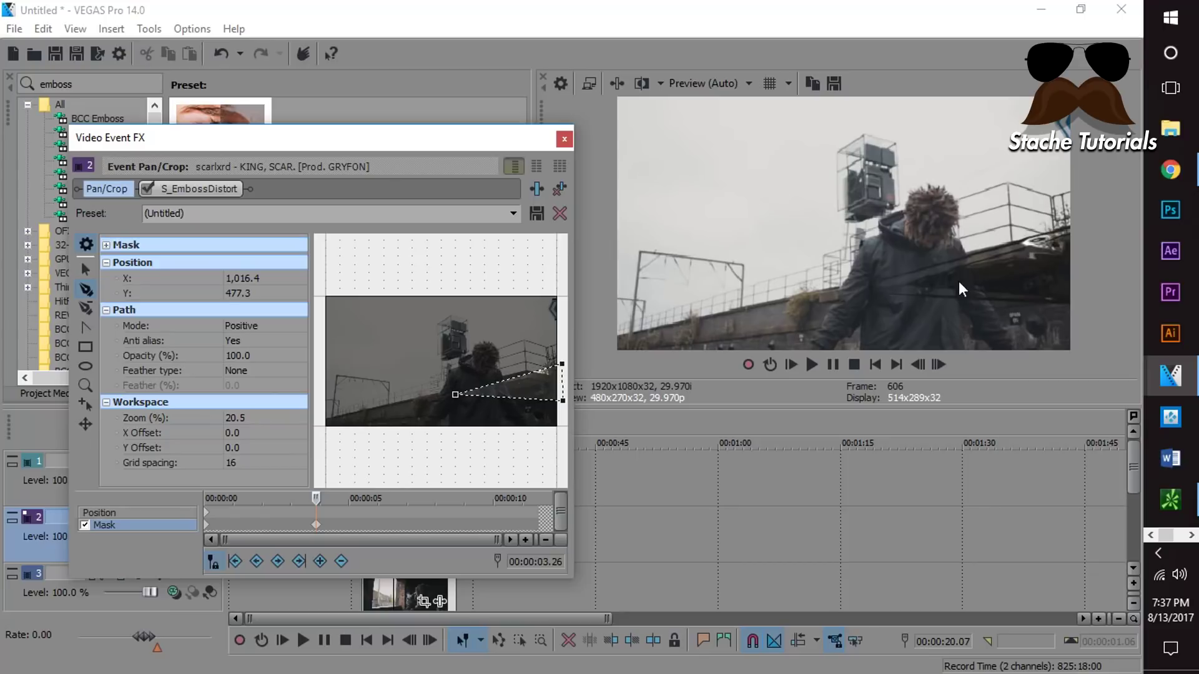
Step: Compare the frame at the 00:00:03.26 mask keyframe with the clip start
click(206, 526)
click(320, 526)
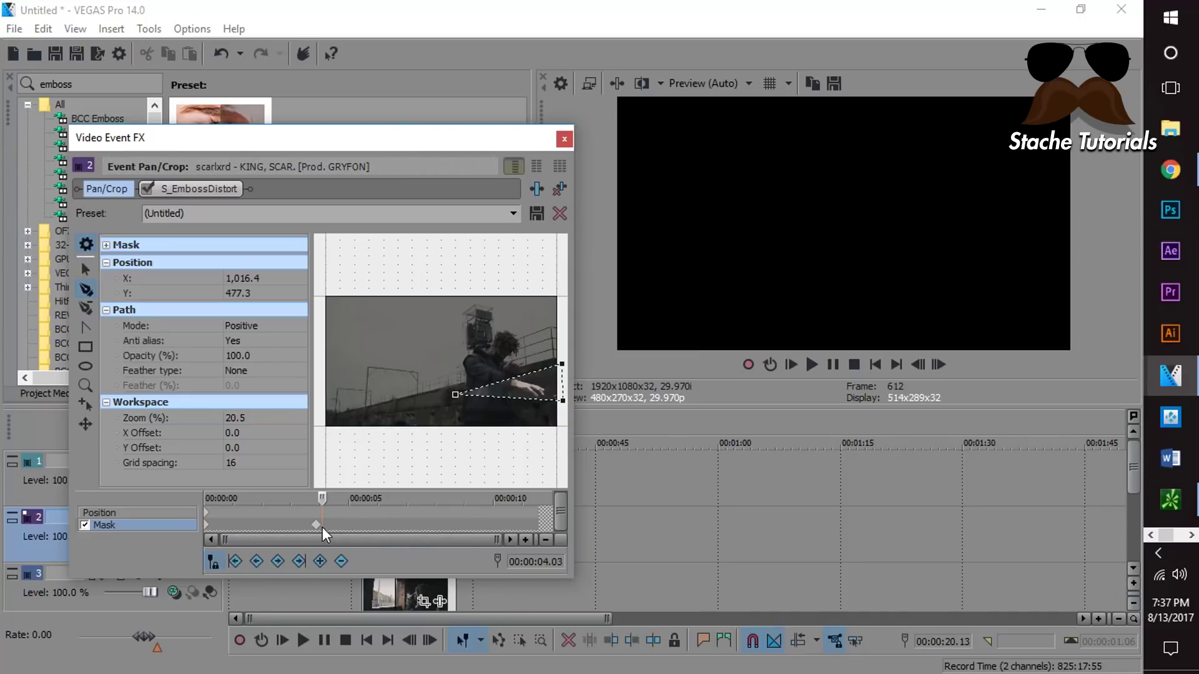
click(316, 526)
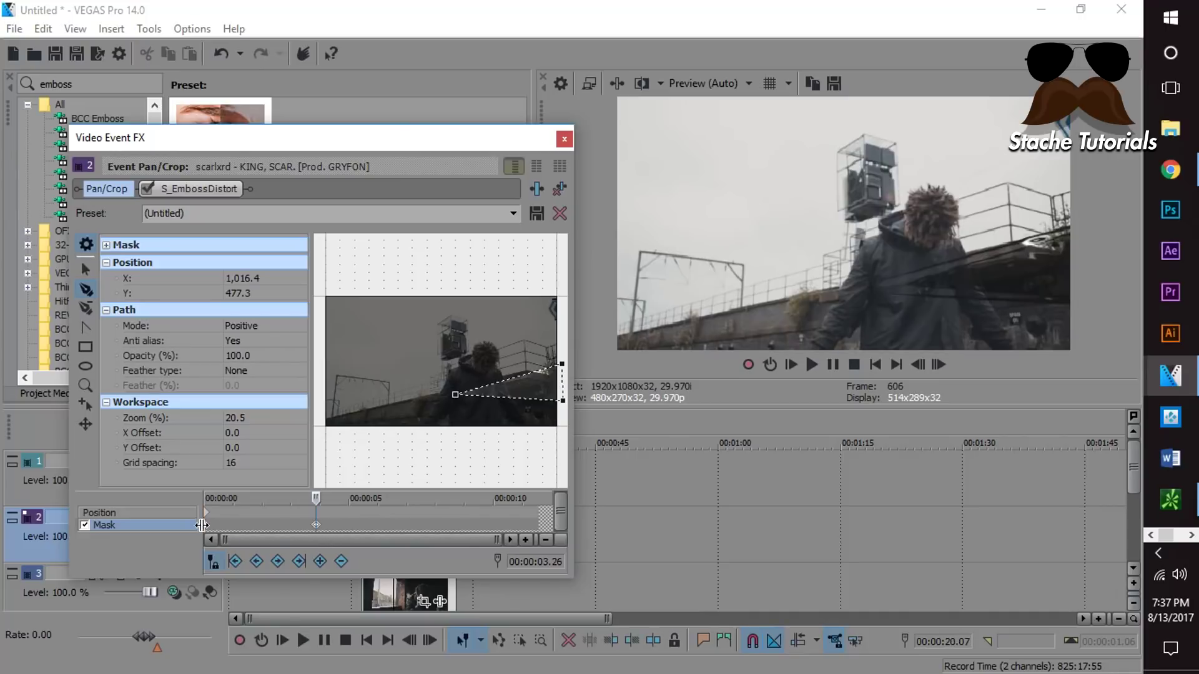
click(207, 526)
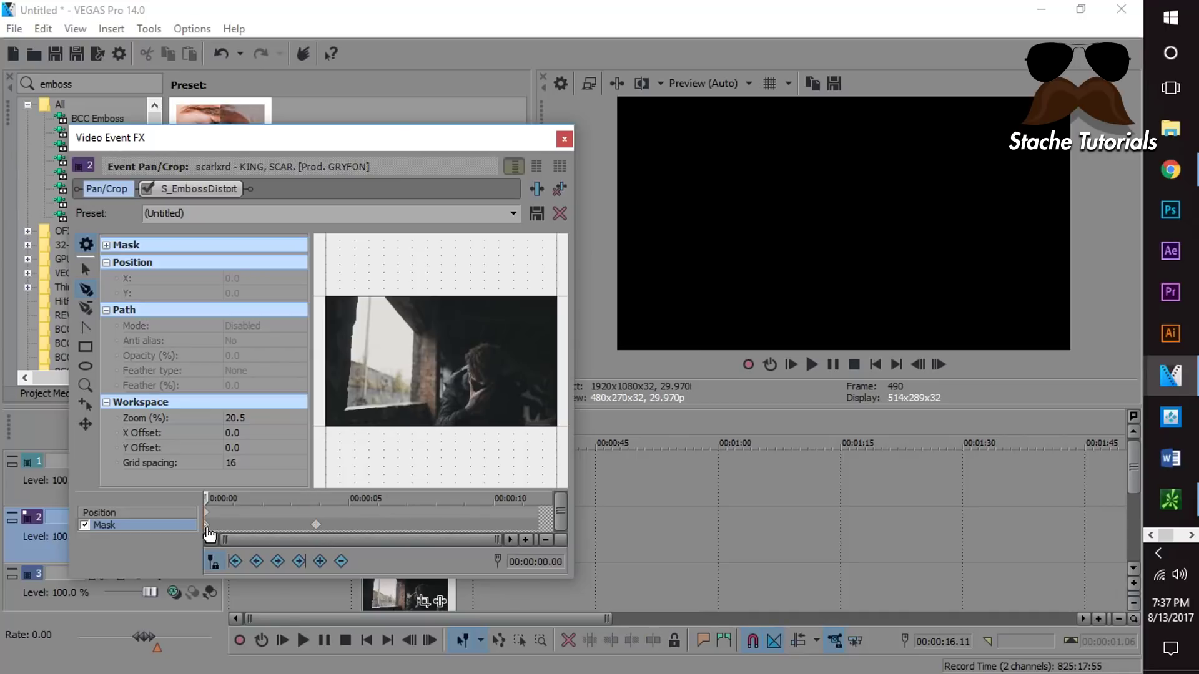
click(314, 525)
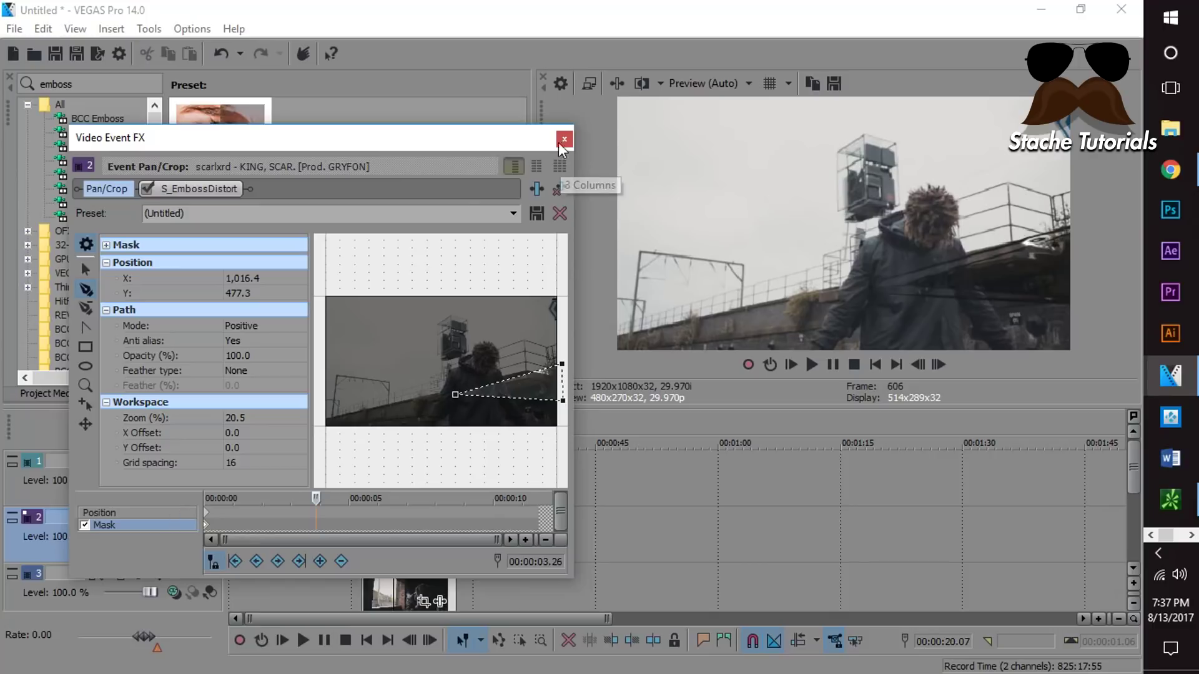
click(164, 508)
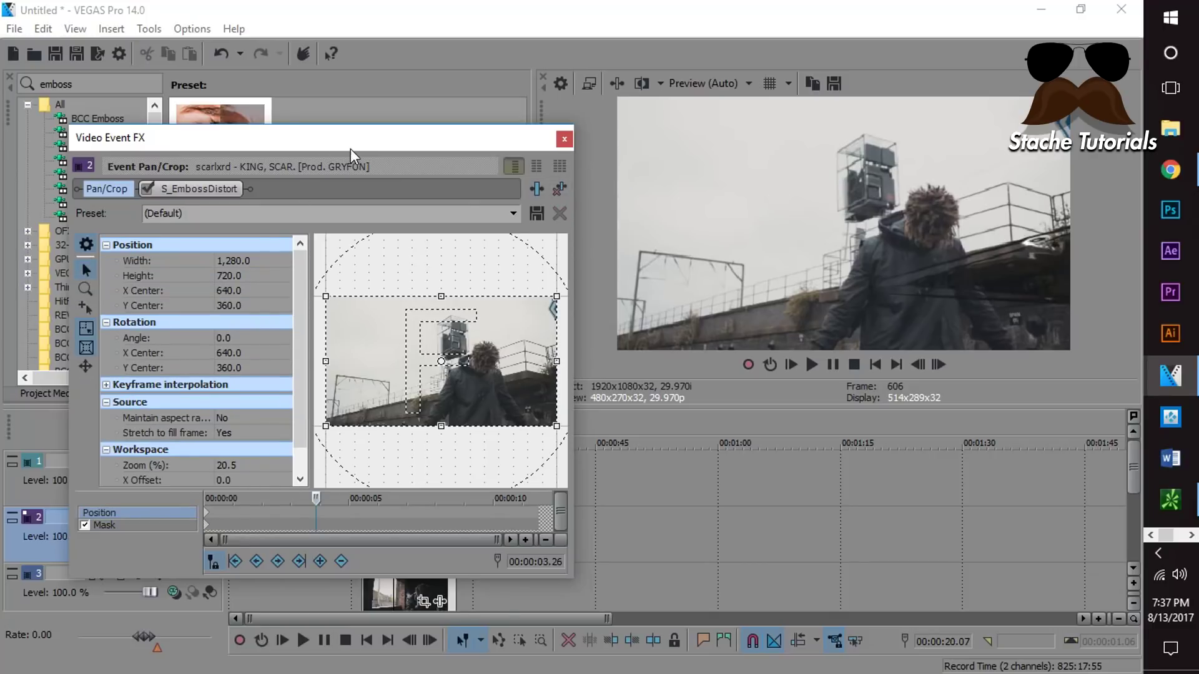
Step: Move the Pan/Crop cursor to 00:00:01.18 in the copied clip
drag(350, 149, 190, 90)
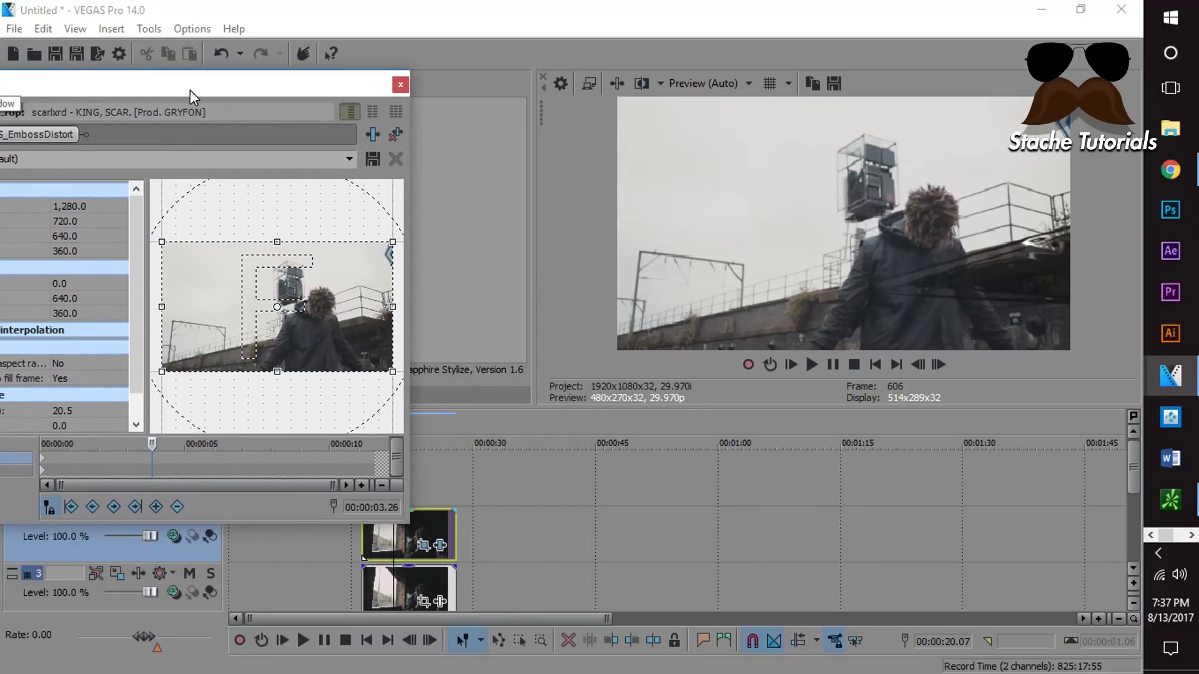
click(48, 458)
drag(211, 81, 313, 66)
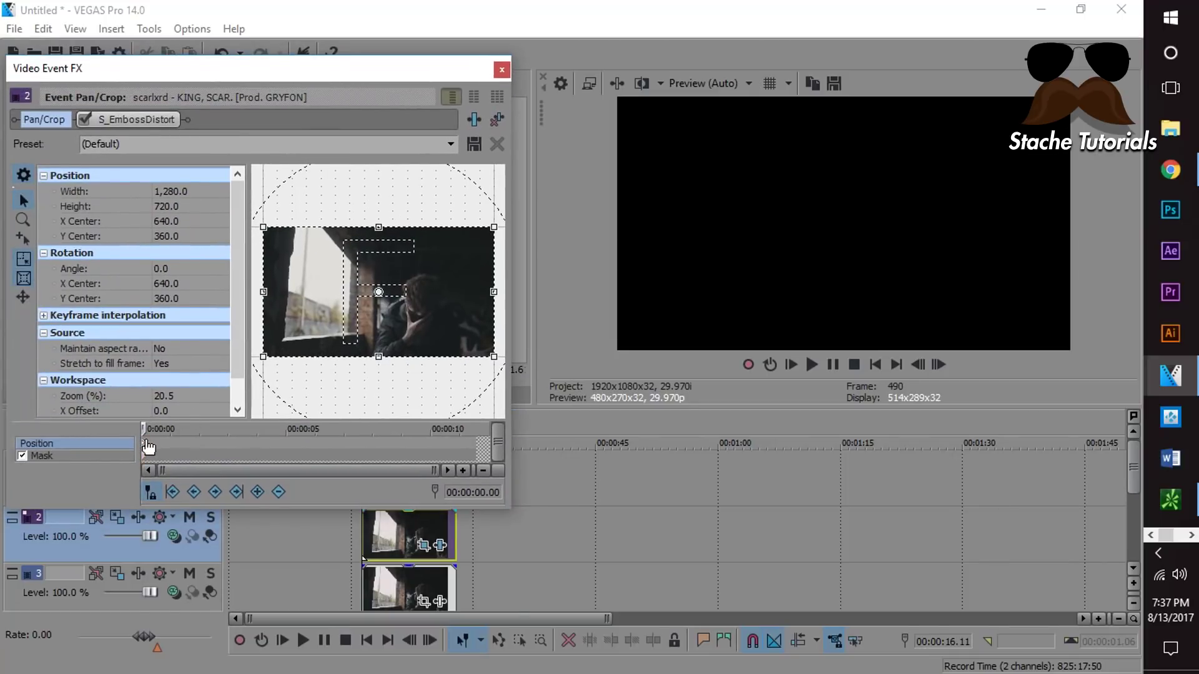
click(185, 443)
drag(260, 72, 181, 143)
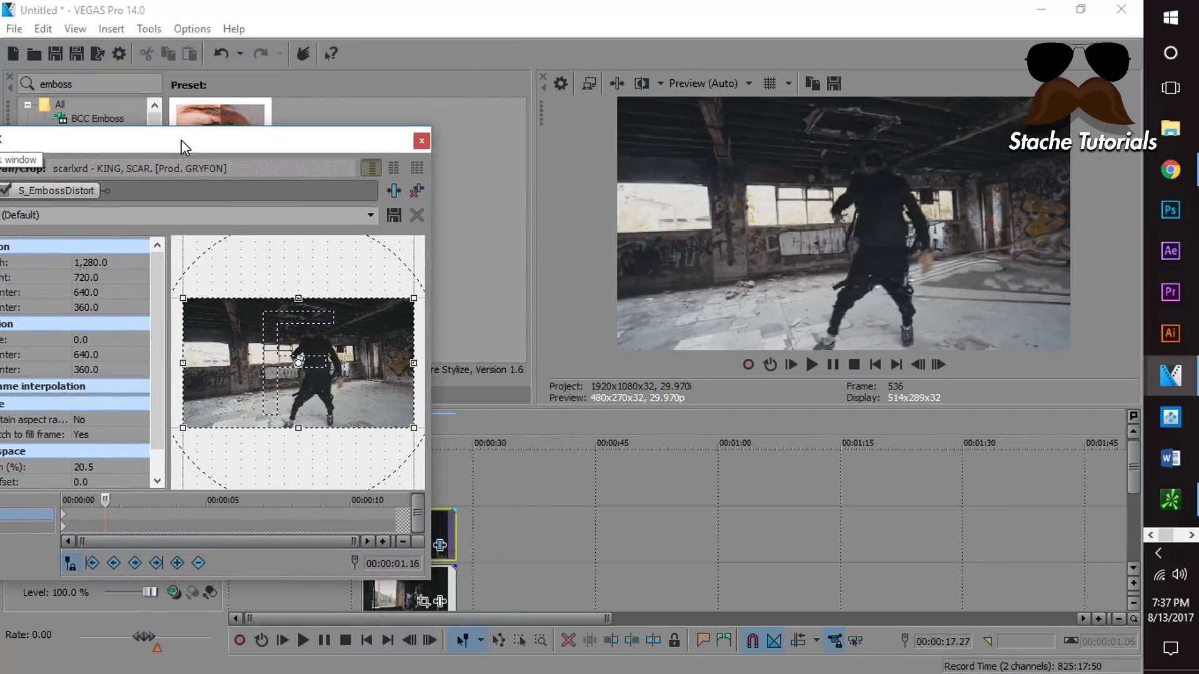
key(Right)
key(Up)
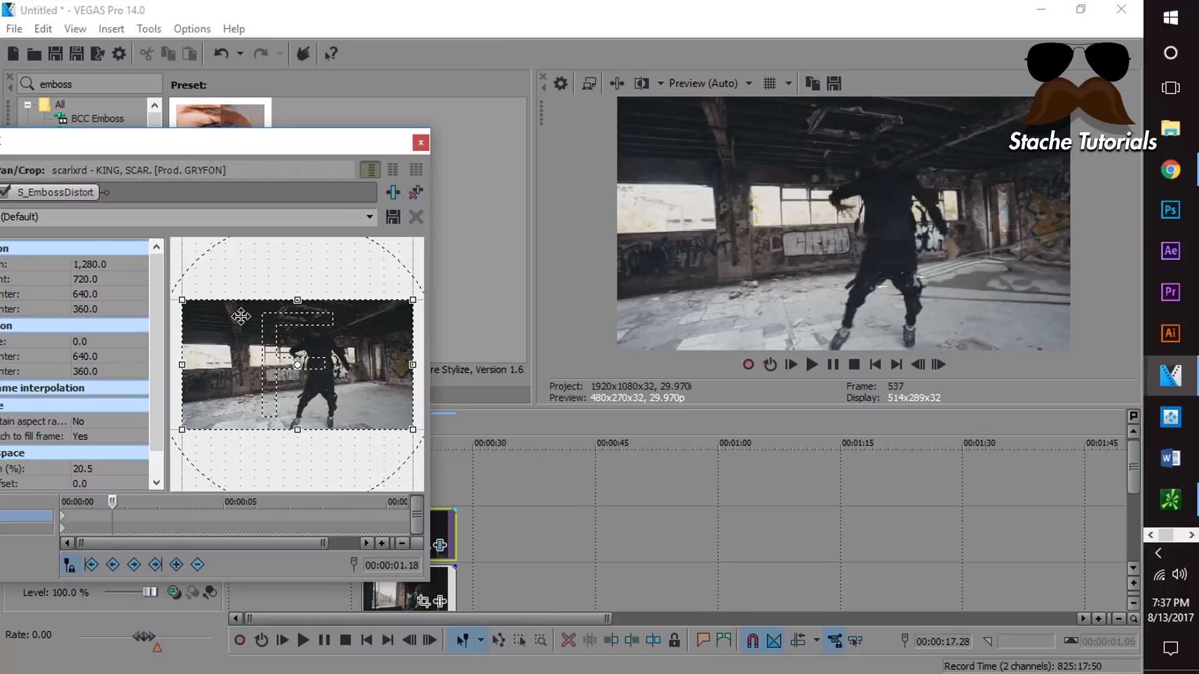
scroll(241, 316, down, 3)
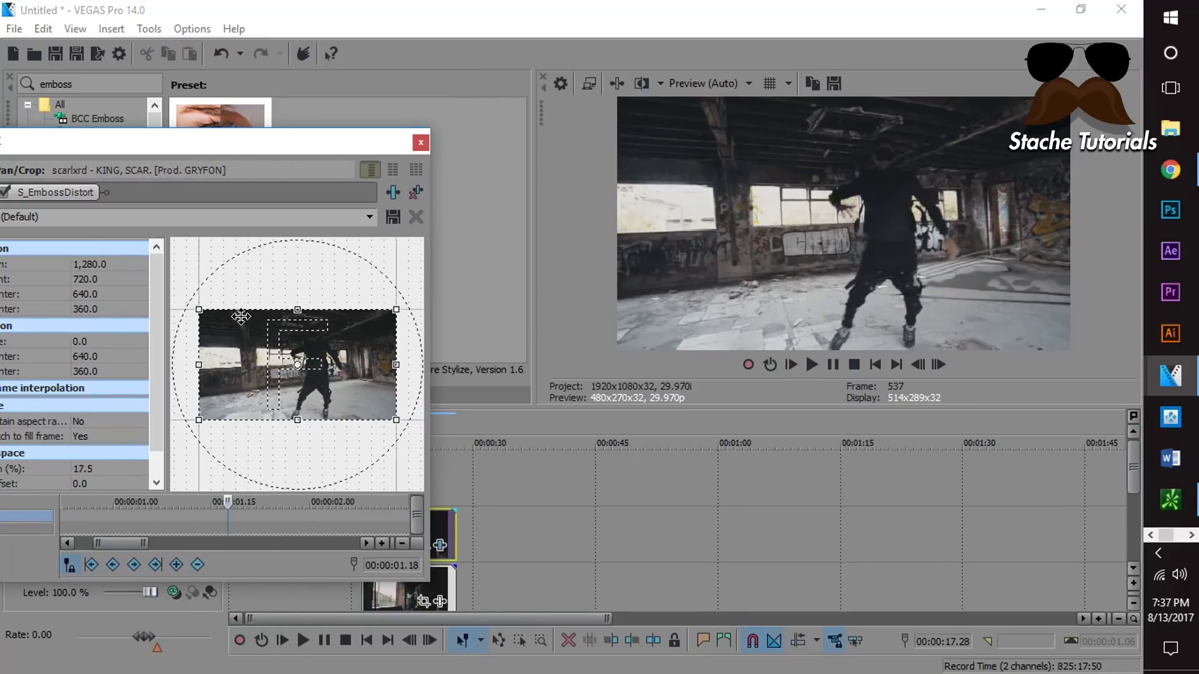
Step: Add a keyframe nudging the crop left and down and tightening it on the dancer
key(KP_8)
key(KP_8)
key(KP_8)
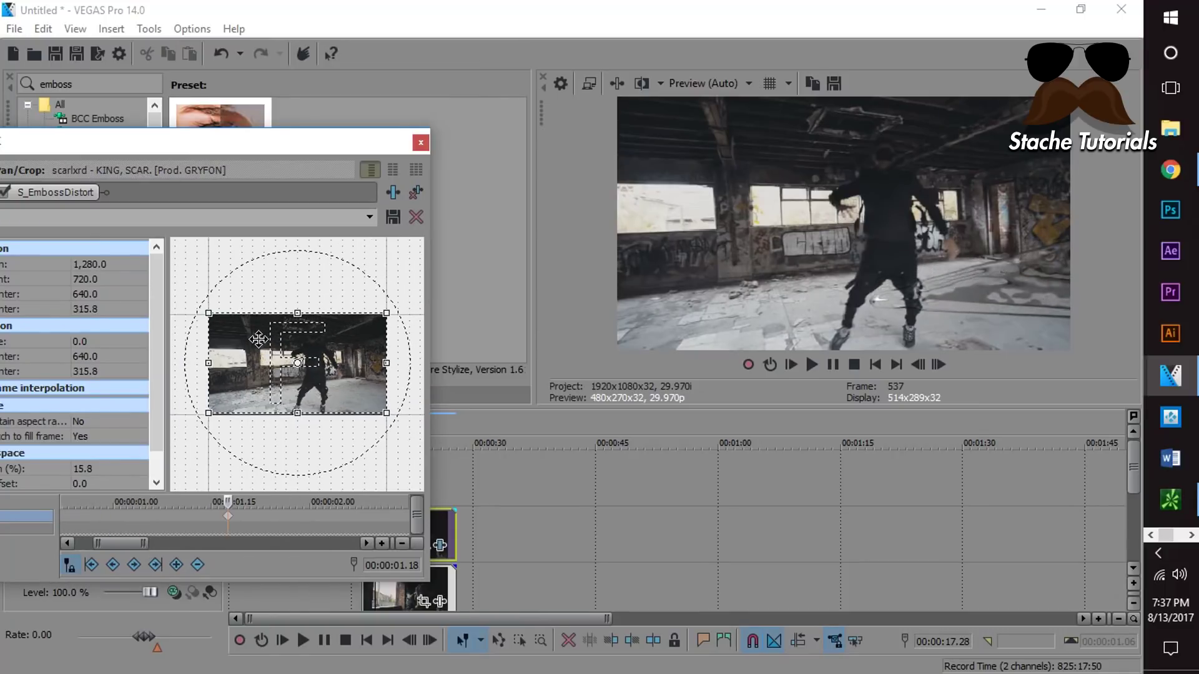
key(KP_6)
key(KP_6)
key(KP_6)
key(KP_6)
key(KP_6)
key(KP_6)
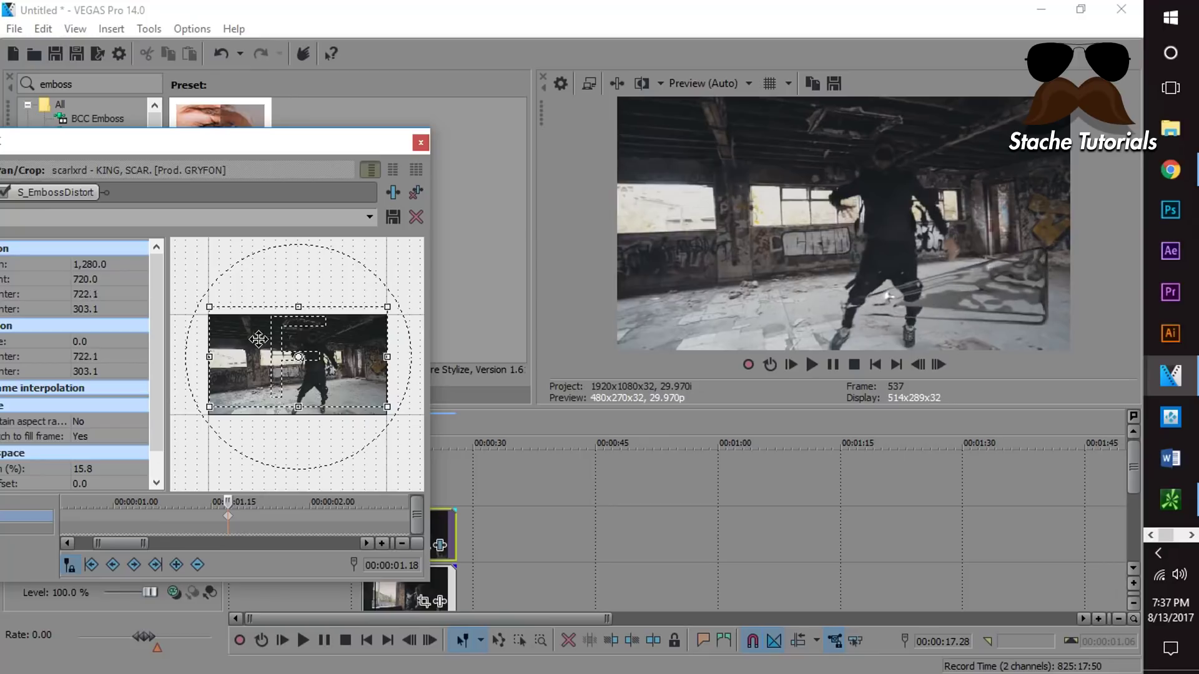
key(KP_4)
key(KP_4)
key(KP_4)
key(KP_4)
key(KP_4)
key(KP_4)
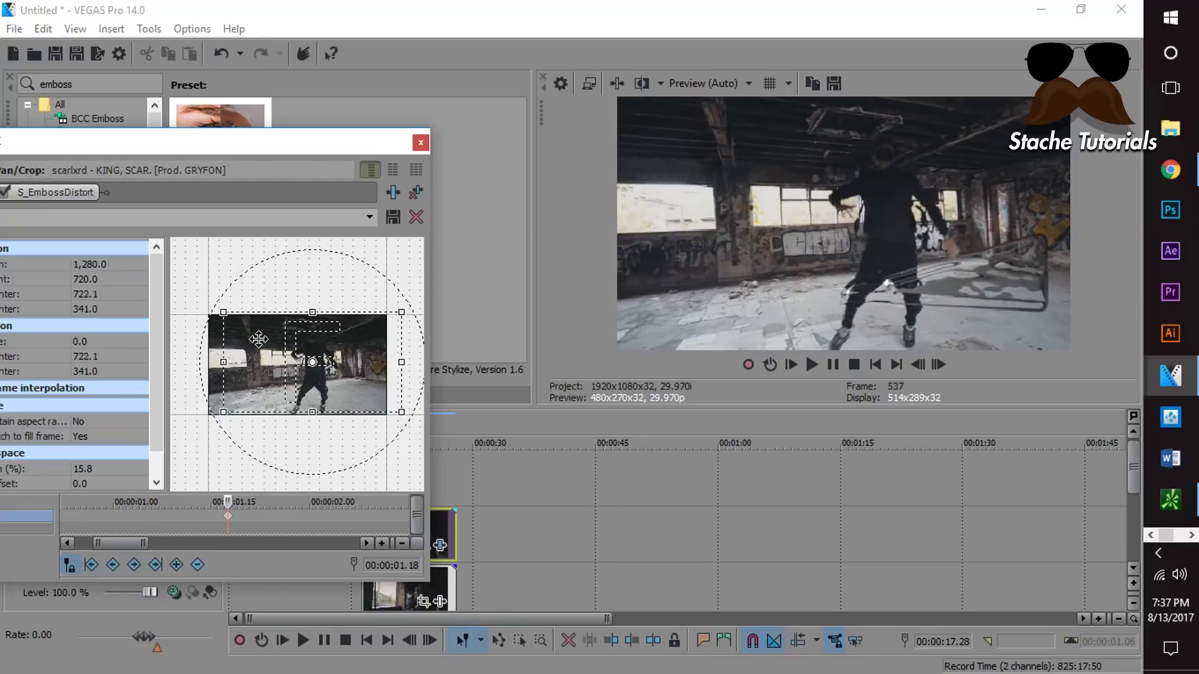
key(KP_2)
key(KP_2)
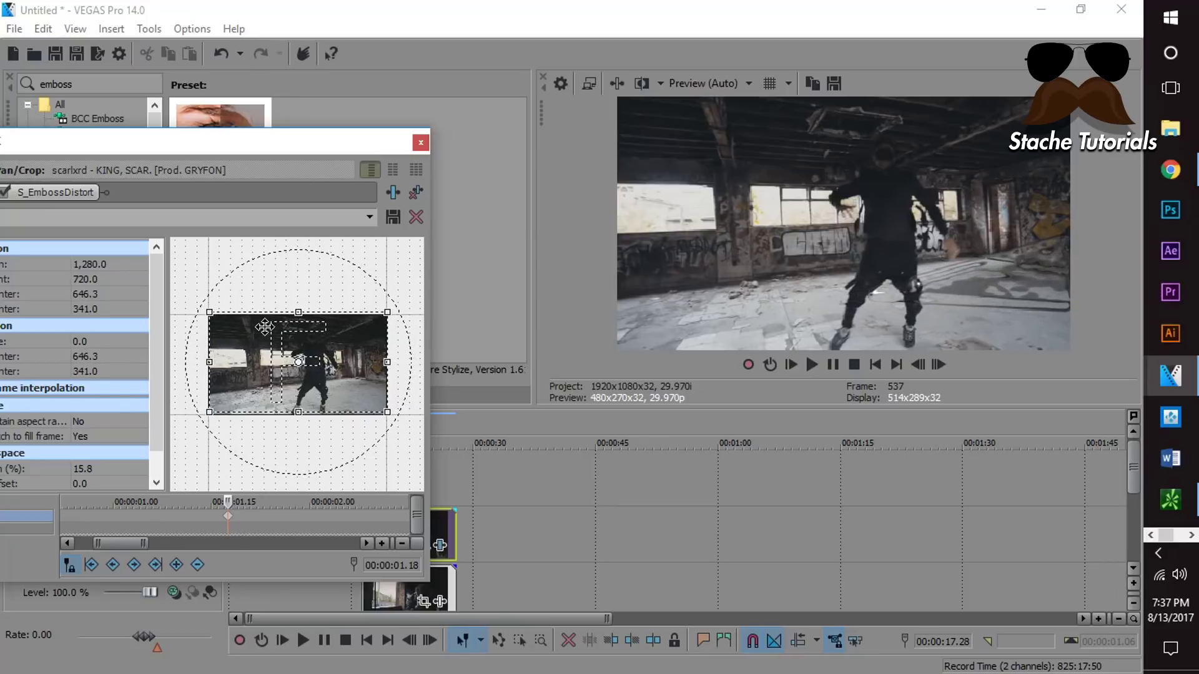
drag(211, 312, 317, 381)
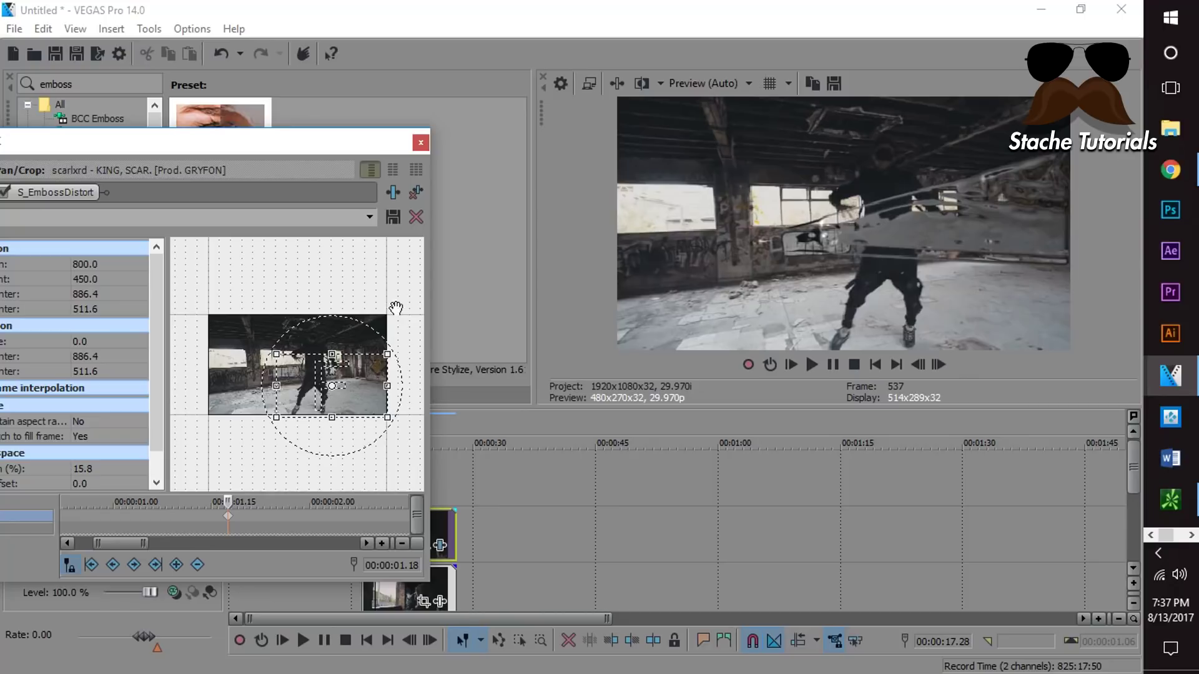
Step: Play the timeline to preview the zoom
drag(331, 148, 229, 133)
key(space)
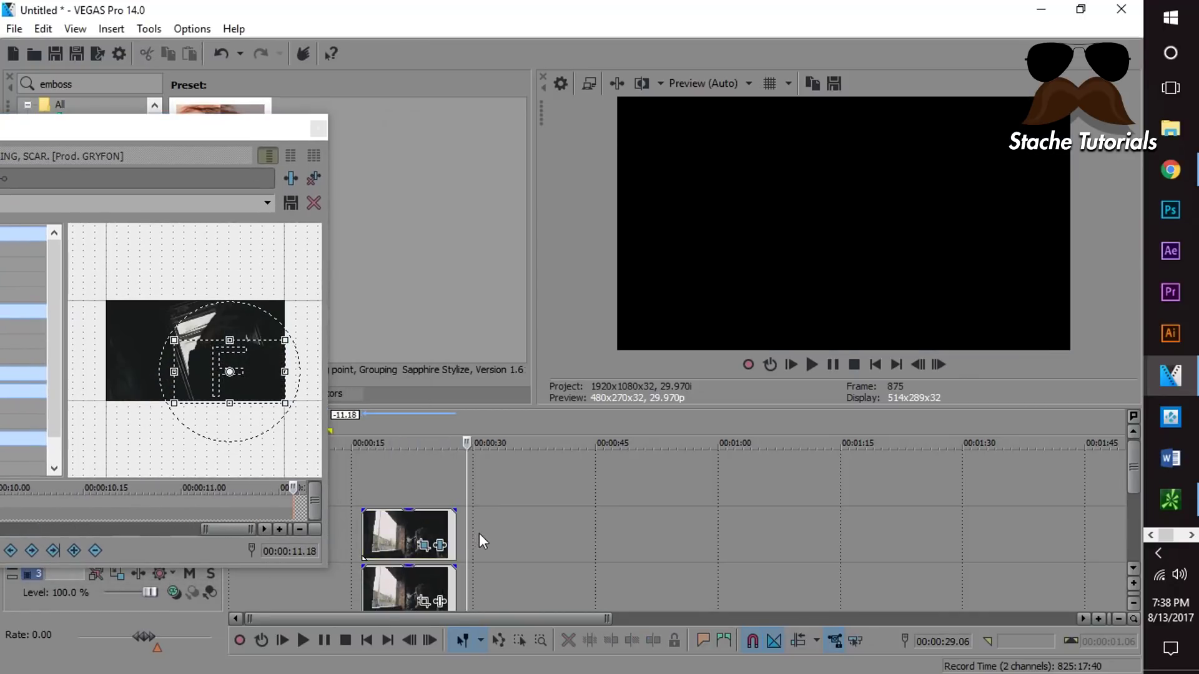
click(428, 537)
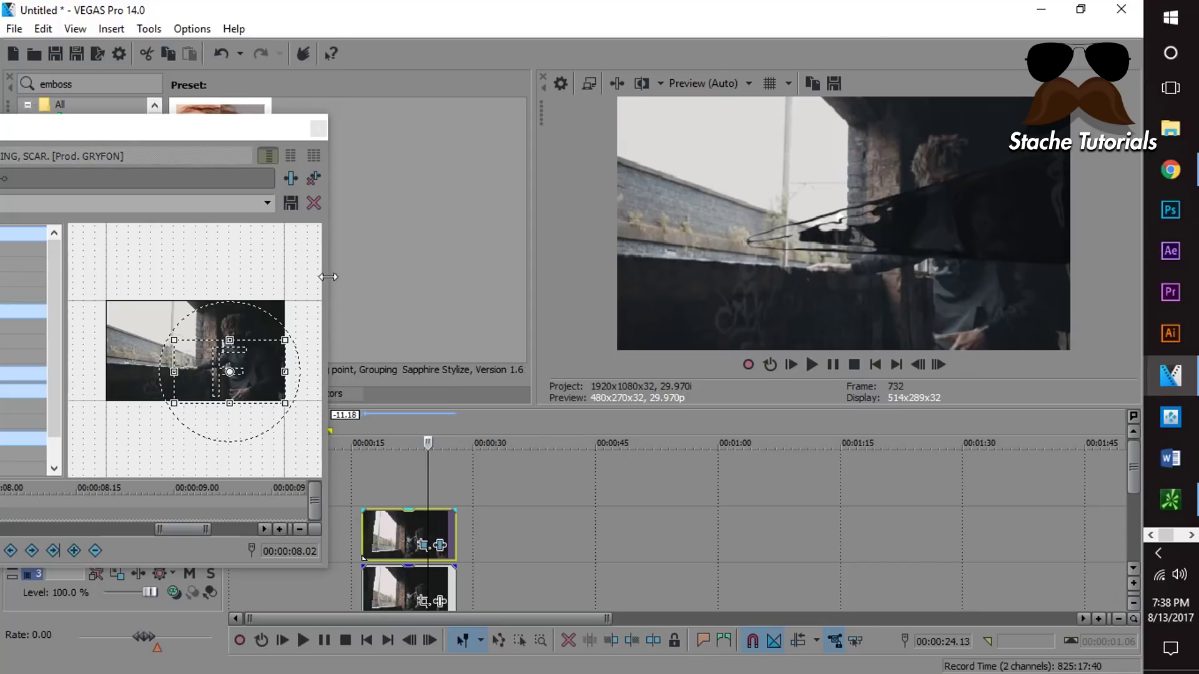
drag(159, 136, 321, 146)
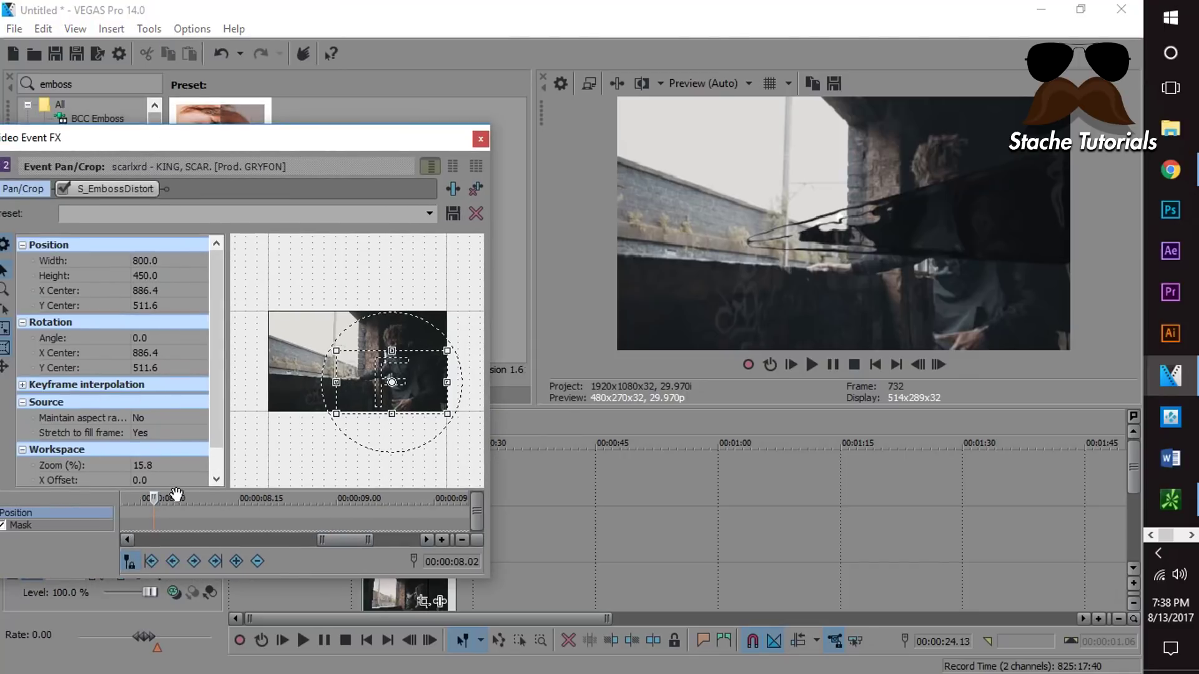
scroll(255, 515, down, 5)
Step: Reset the 00:00:01.18 keyframe to the (Default) preset and shift its centre to 583.1, 366.3
click(159, 514)
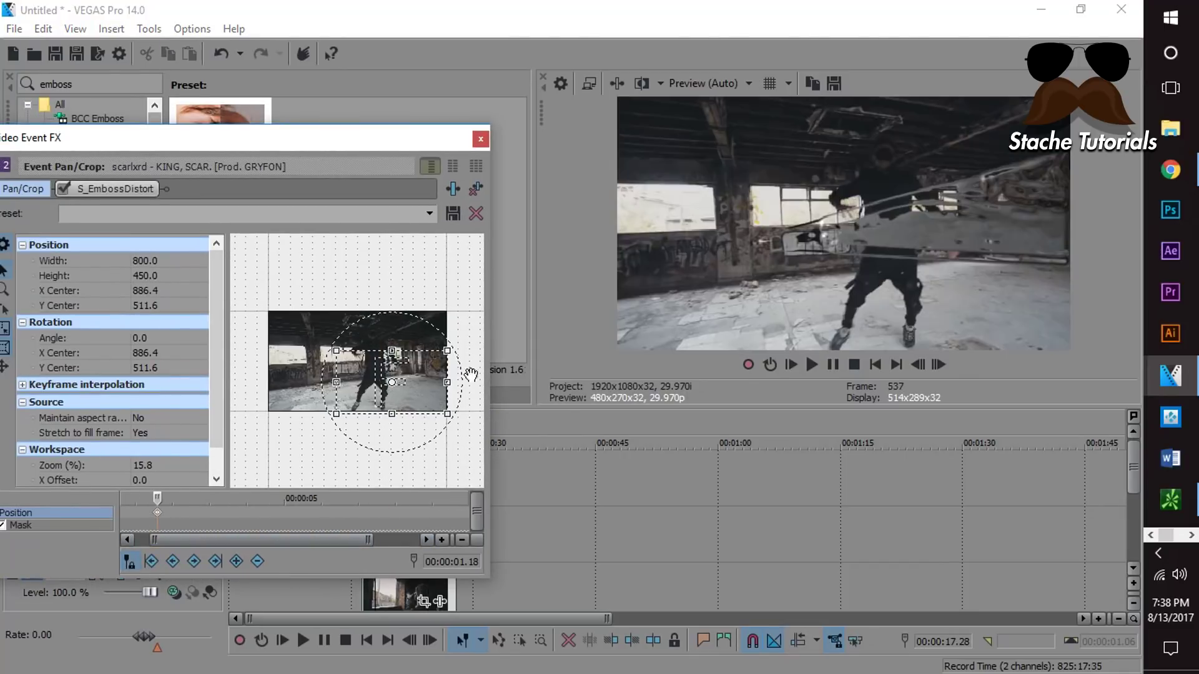
click(430, 213)
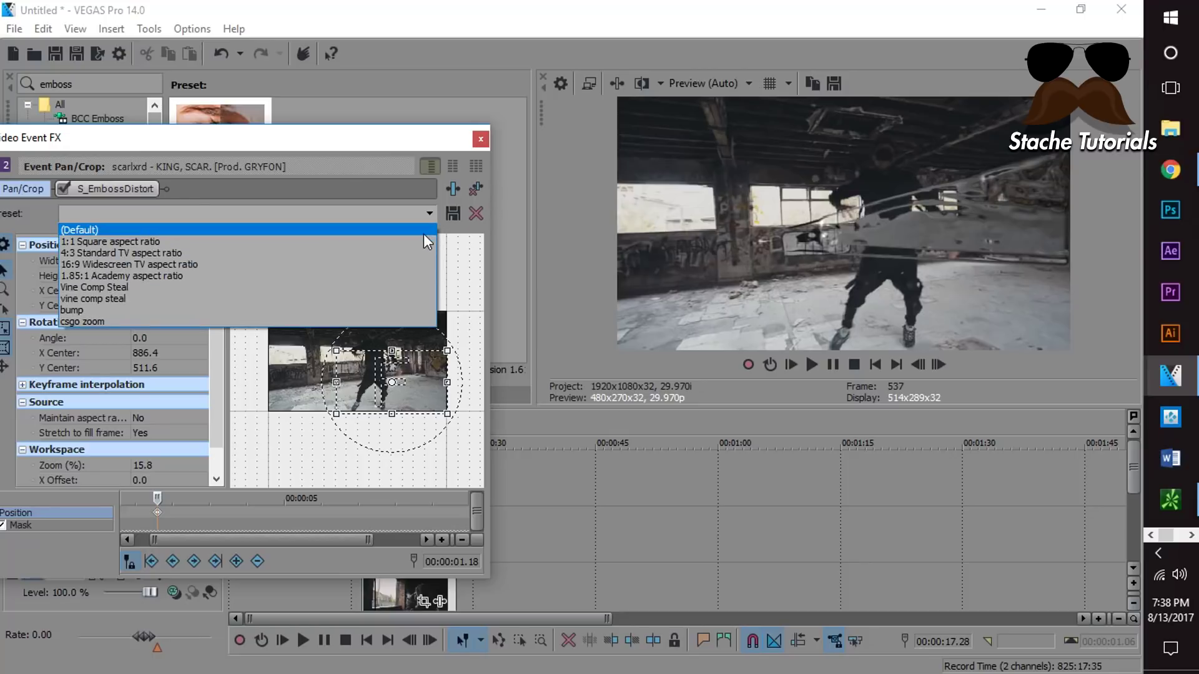
click(423, 232)
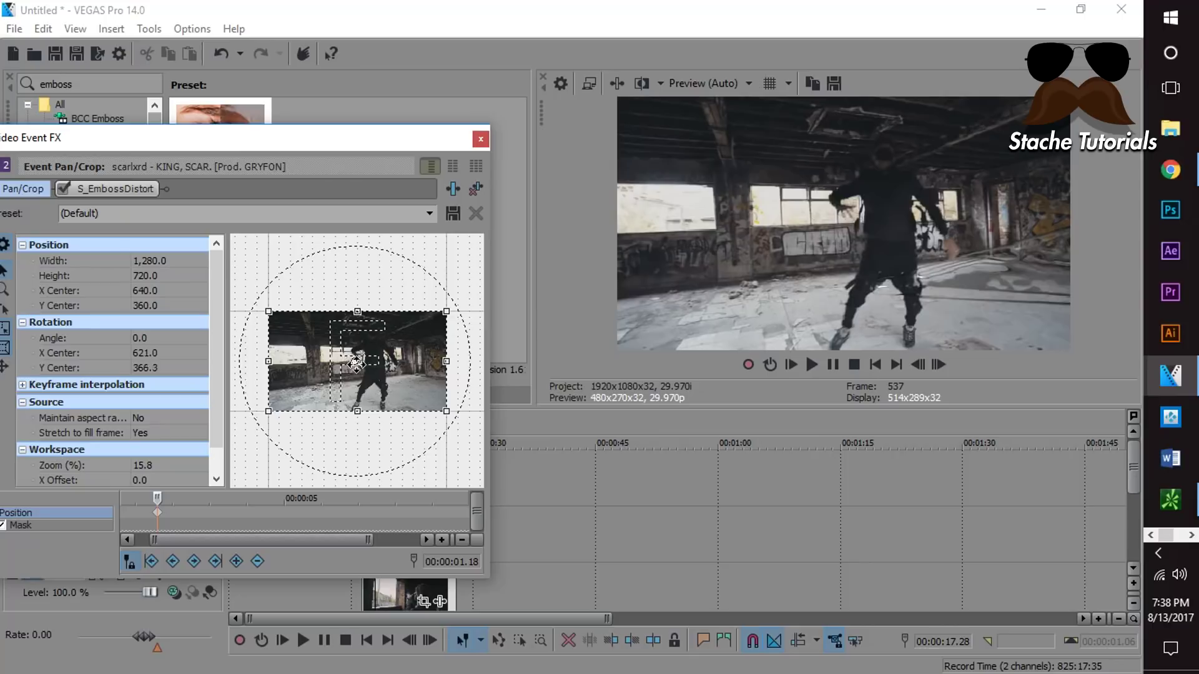
mouse_move(357, 361)
mouse_down()
mouse_move(338, 368)
mouse_move(396, 365)
mouse_move(380, 365)
mouse_up()
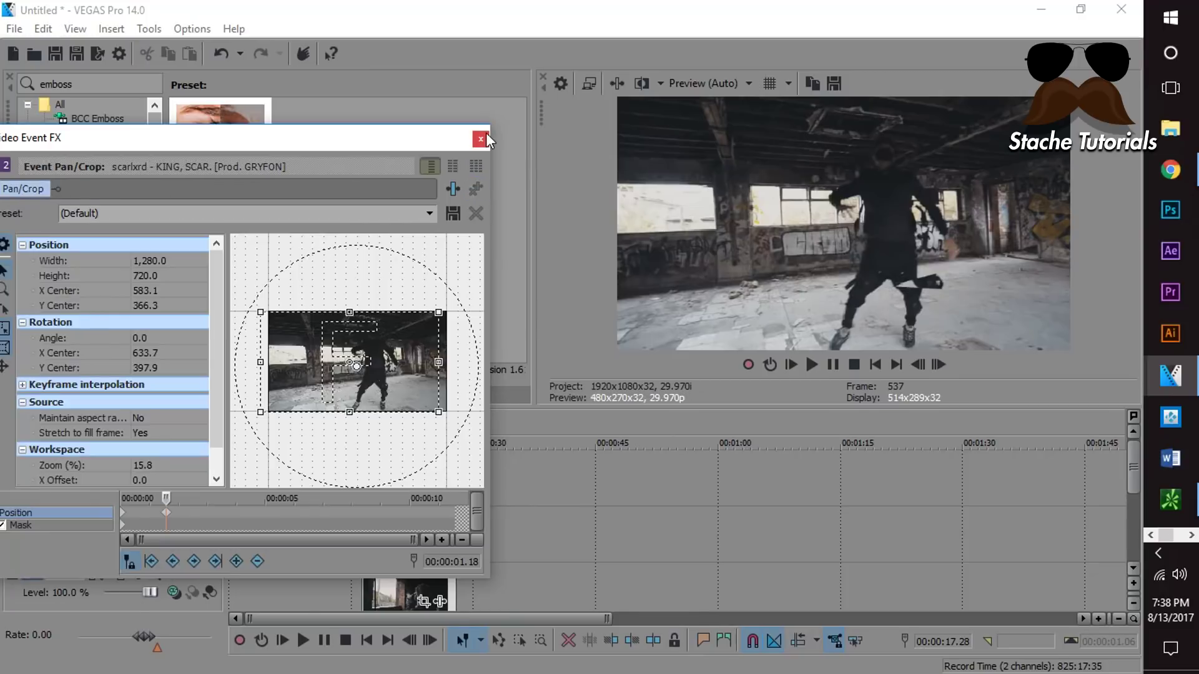
click(481, 138)
Step: Turn off the track 2 clip's mask in Pan/Crop, then close the effects window
click(415, 545)
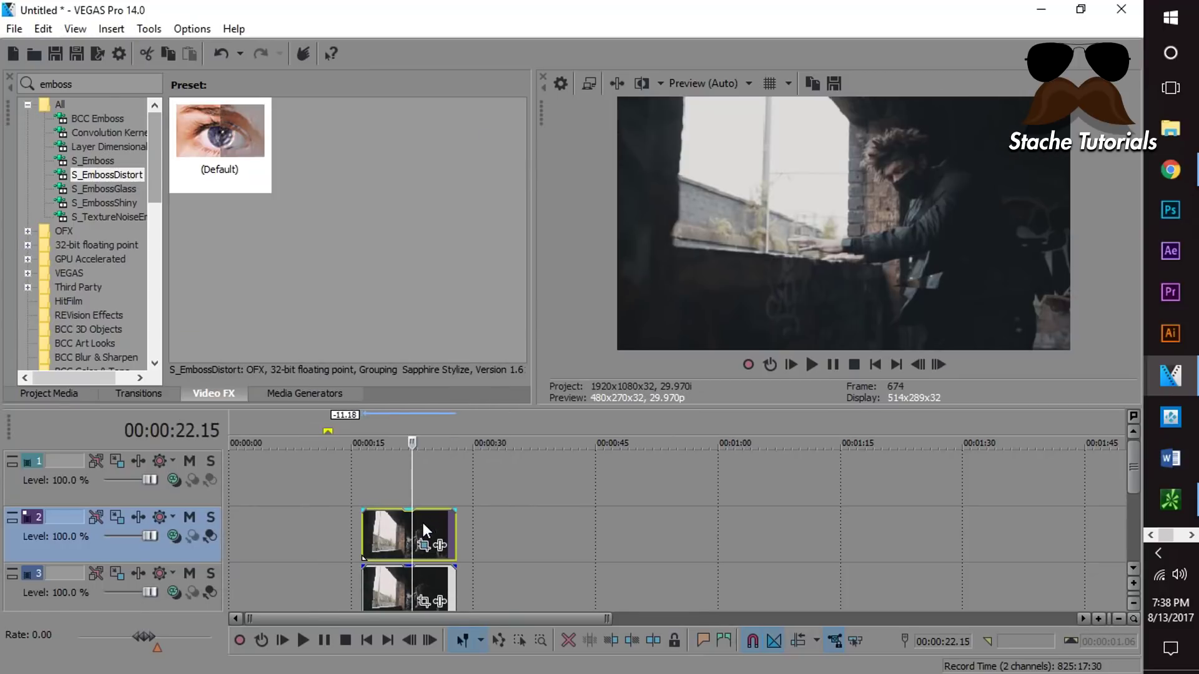
click(402, 536)
click(378, 535)
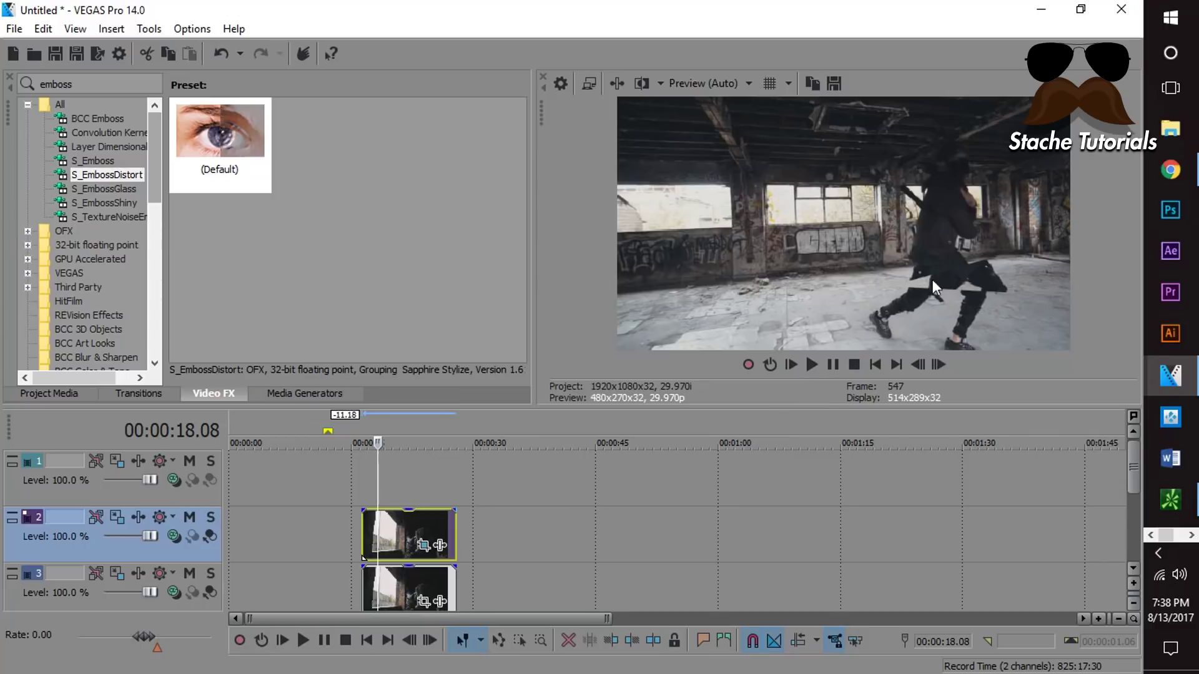
click(424, 547)
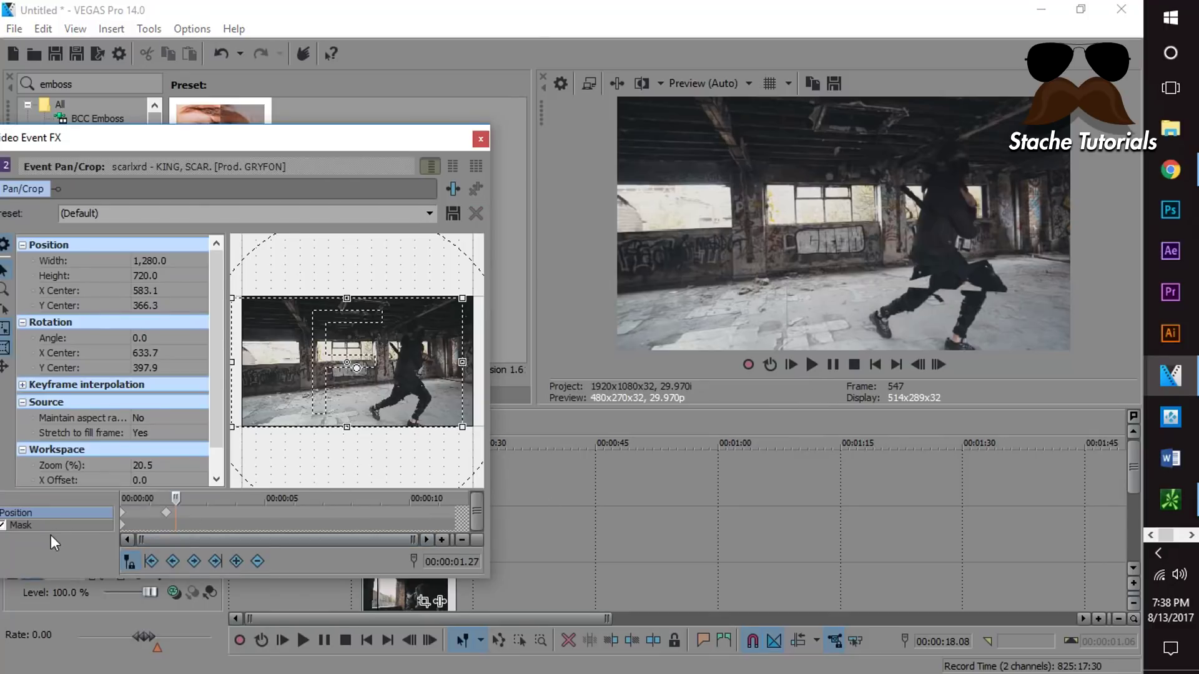
click(4, 526)
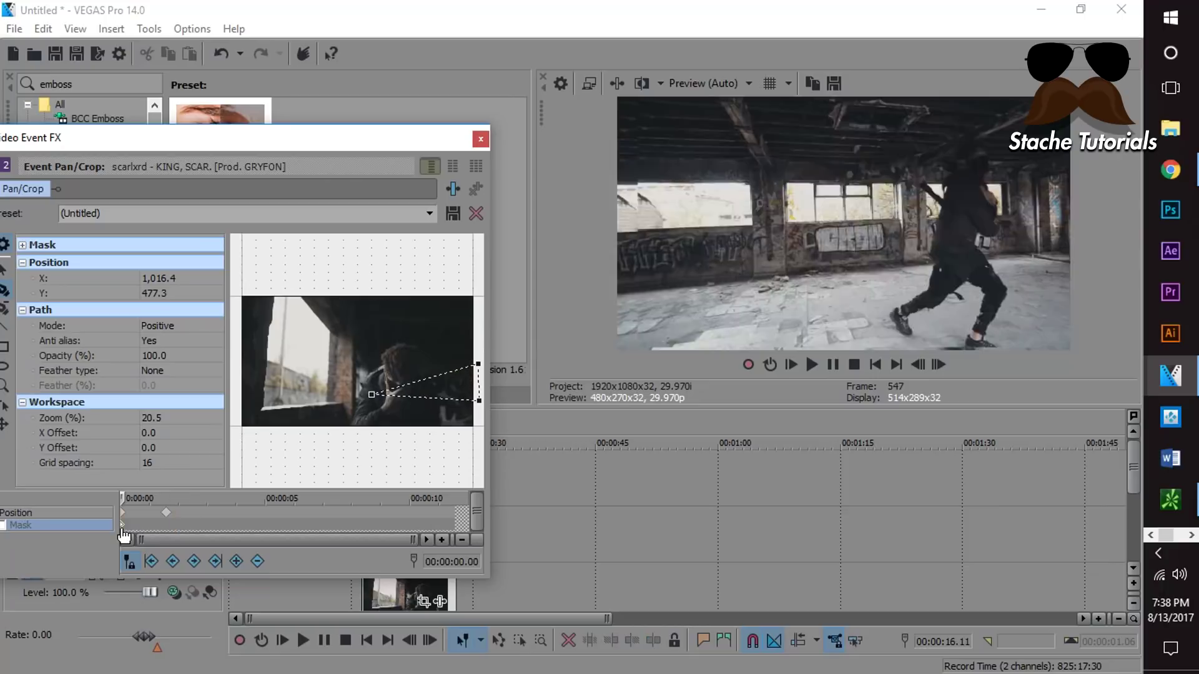
click(165, 513)
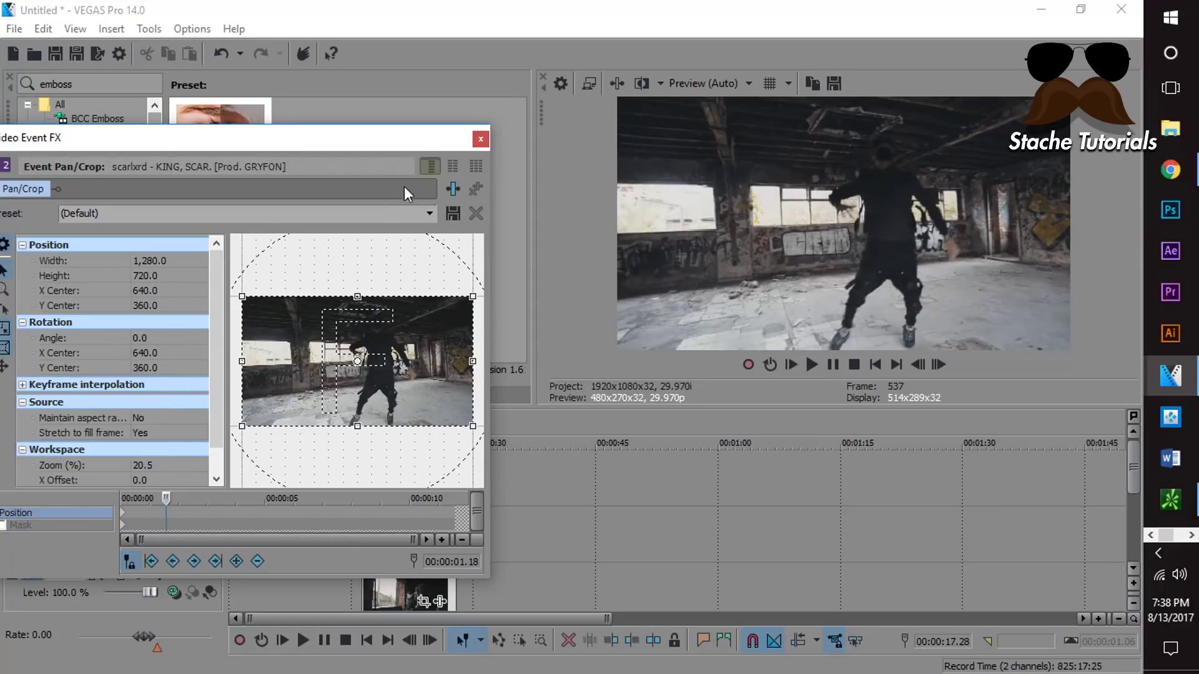
click(479, 140)
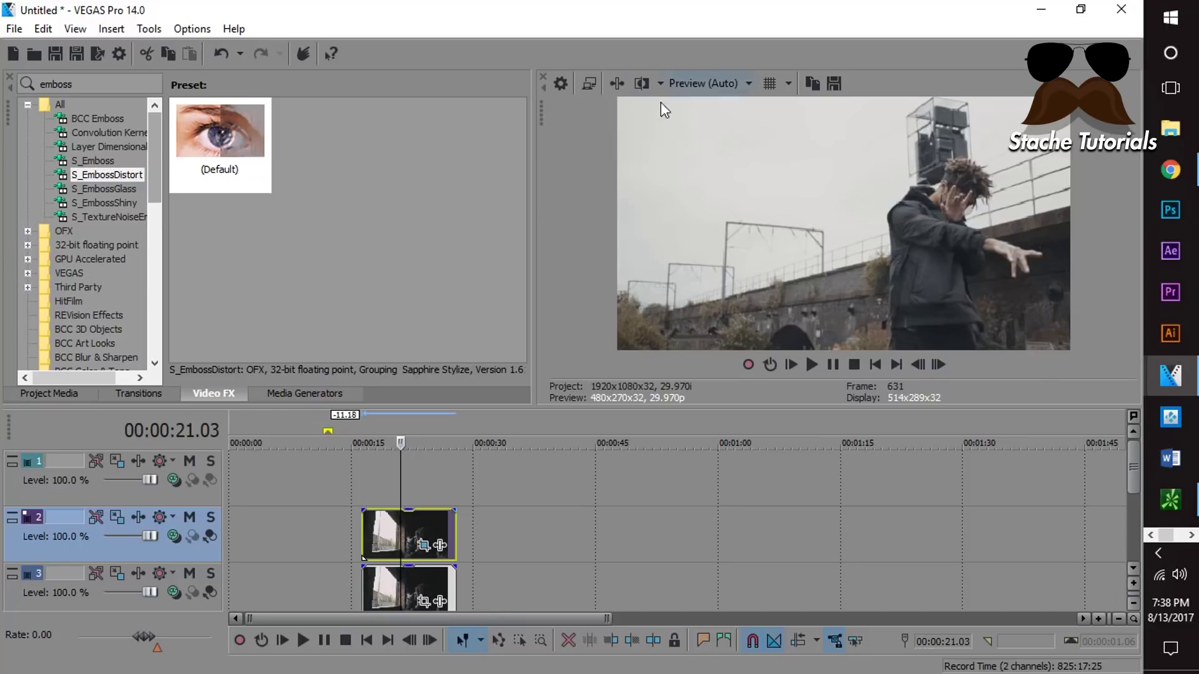
Step: Delete the track 2 clip's entire existing mask
click(424, 546)
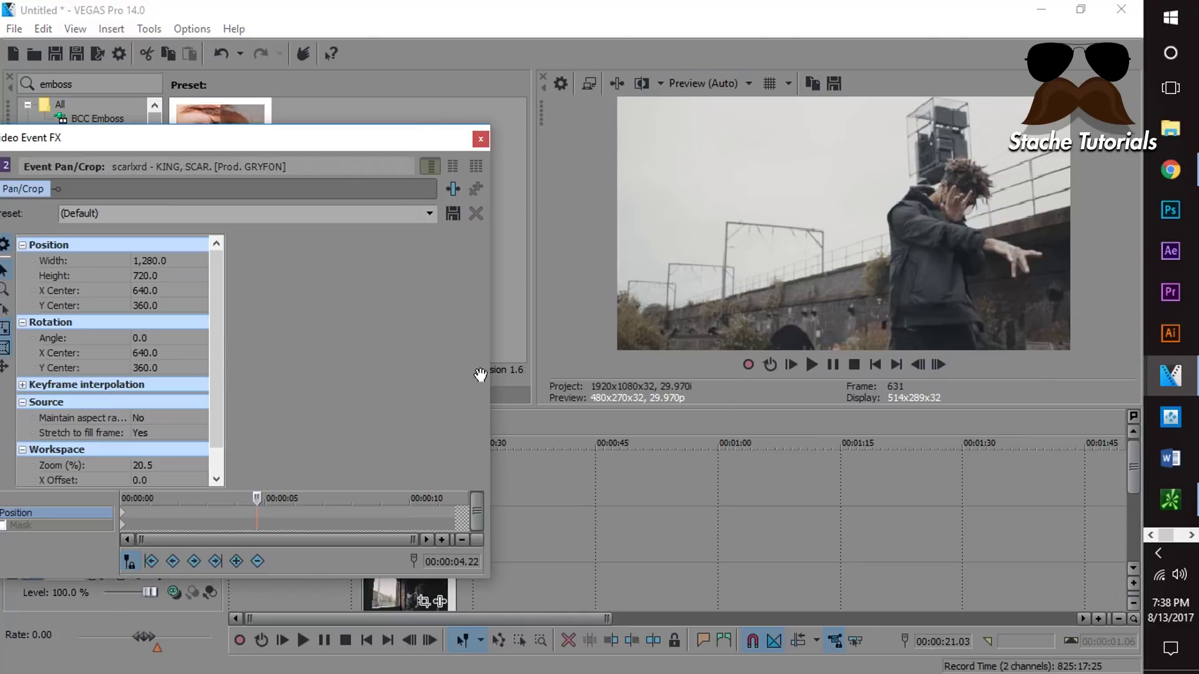
click(12, 523)
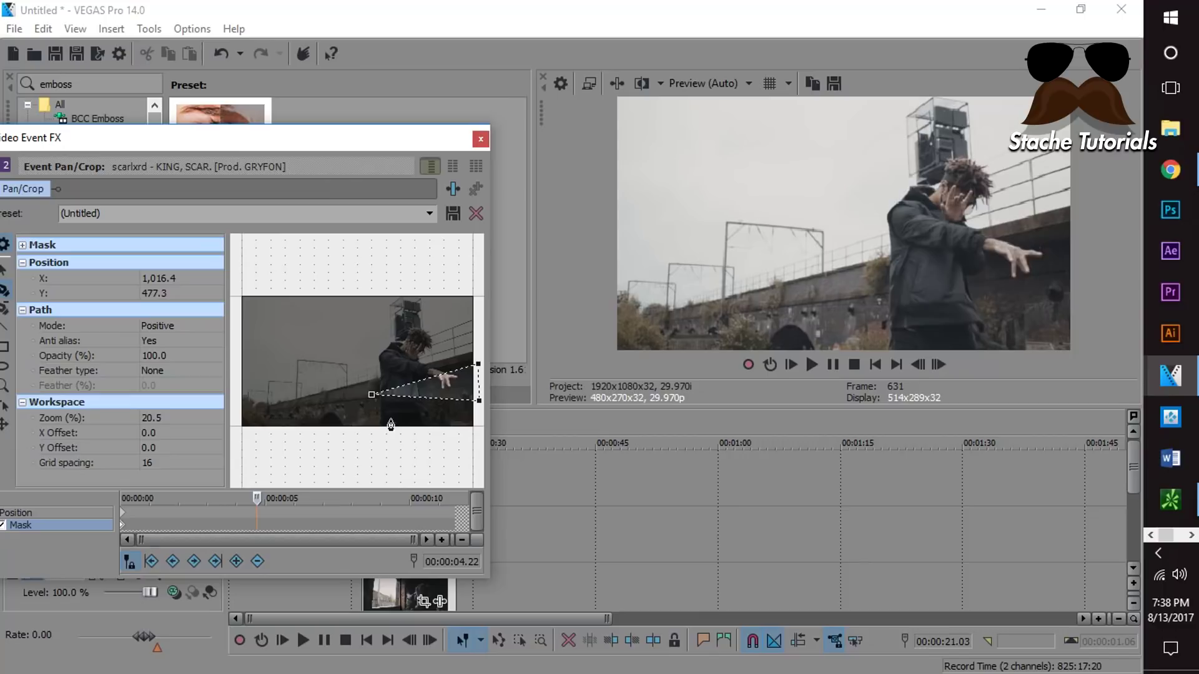
right_click(420, 359)
mouse_move(430, 446)
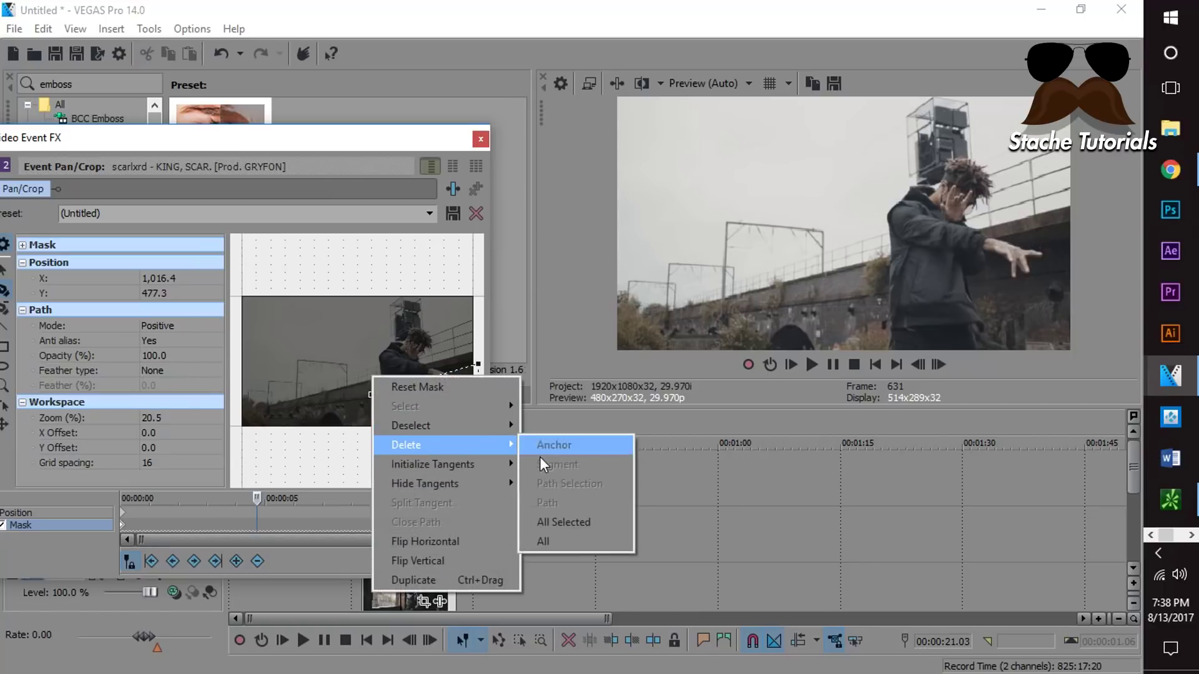
click(569, 542)
Step: Draw a closed mask outline around the dancer's head, outstretched arm and body
click(381, 421)
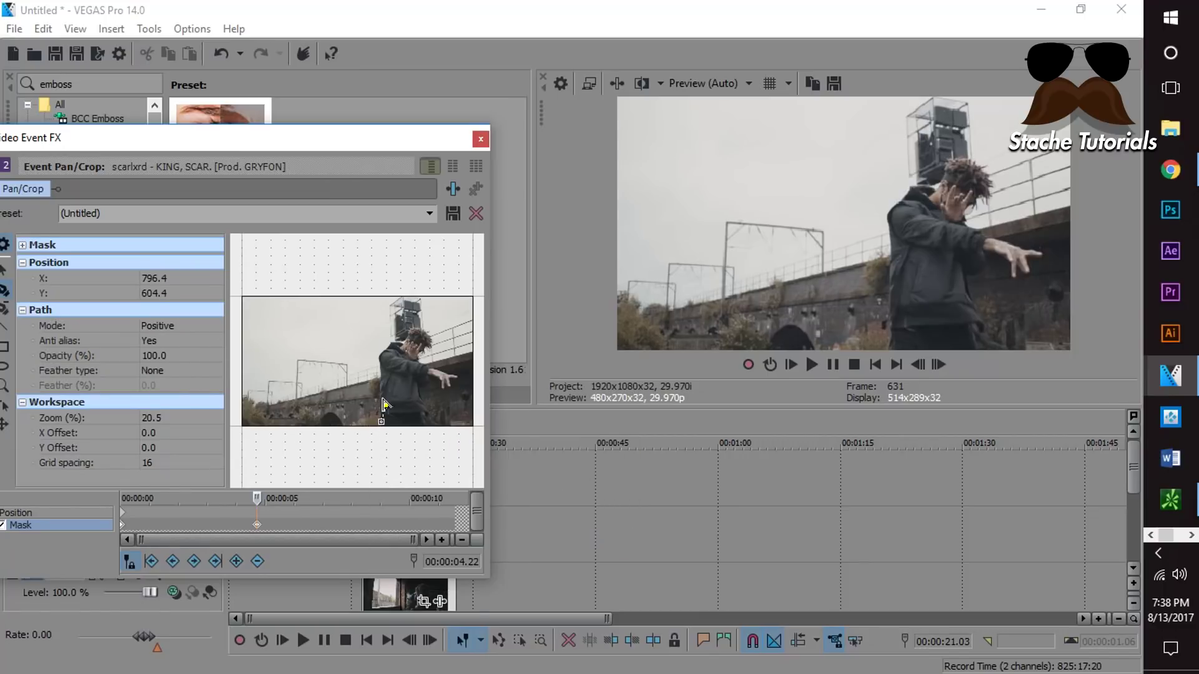
click(382, 355)
click(395, 344)
click(413, 331)
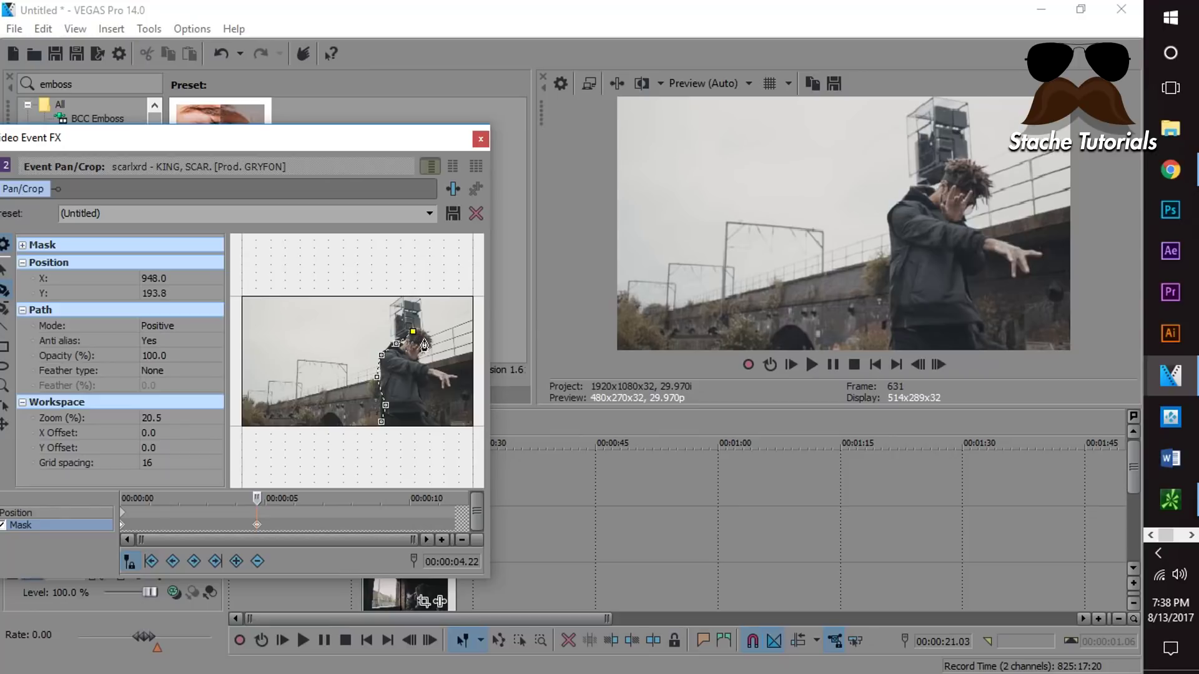
click(425, 341)
click(418, 353)
click(420, 363)
click(449, 375)
click(466, 380)
click(447, 385)
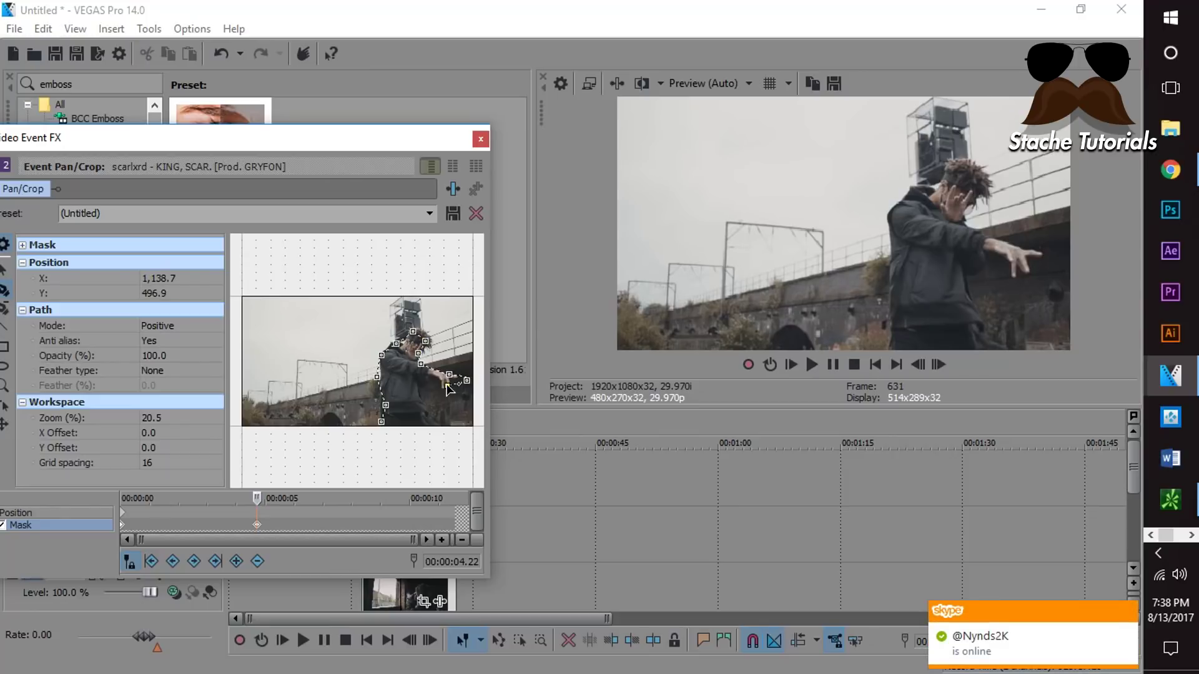
click(422, 378)
click(432, 423)
click(381, 422)
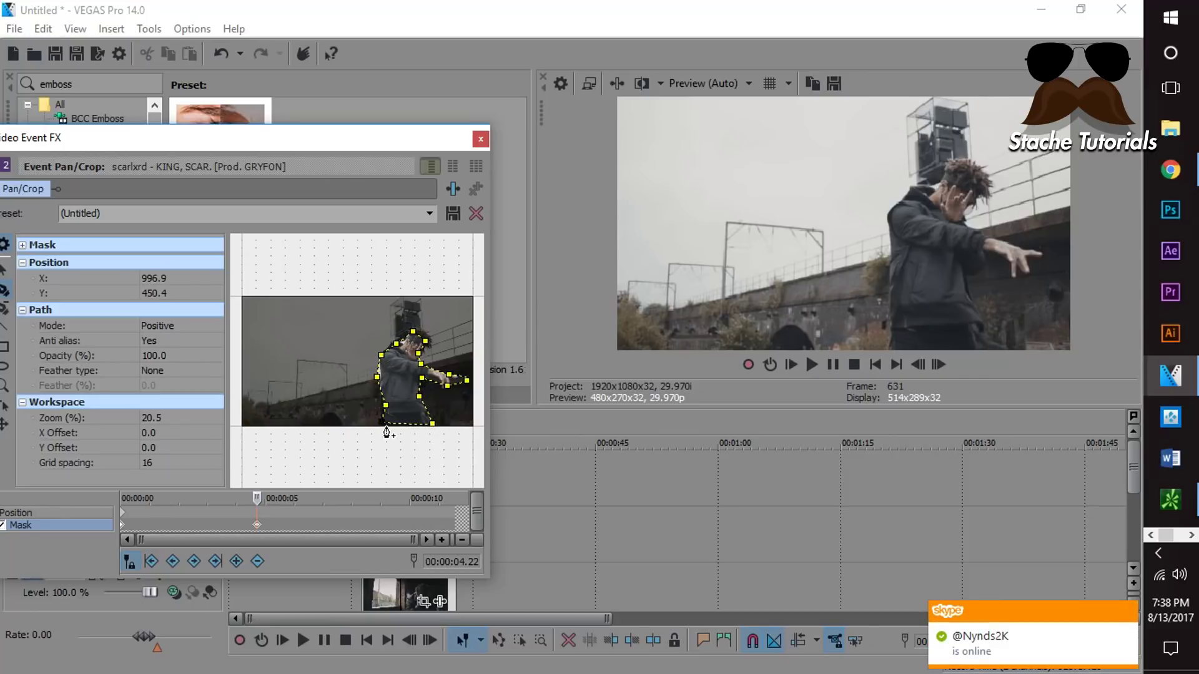
Step: Apply the default S_EmbossDistort preset to the track 2 clip and preview at 00:00:21.16
click(480, 140)
drag(222, 140, 388, 532)
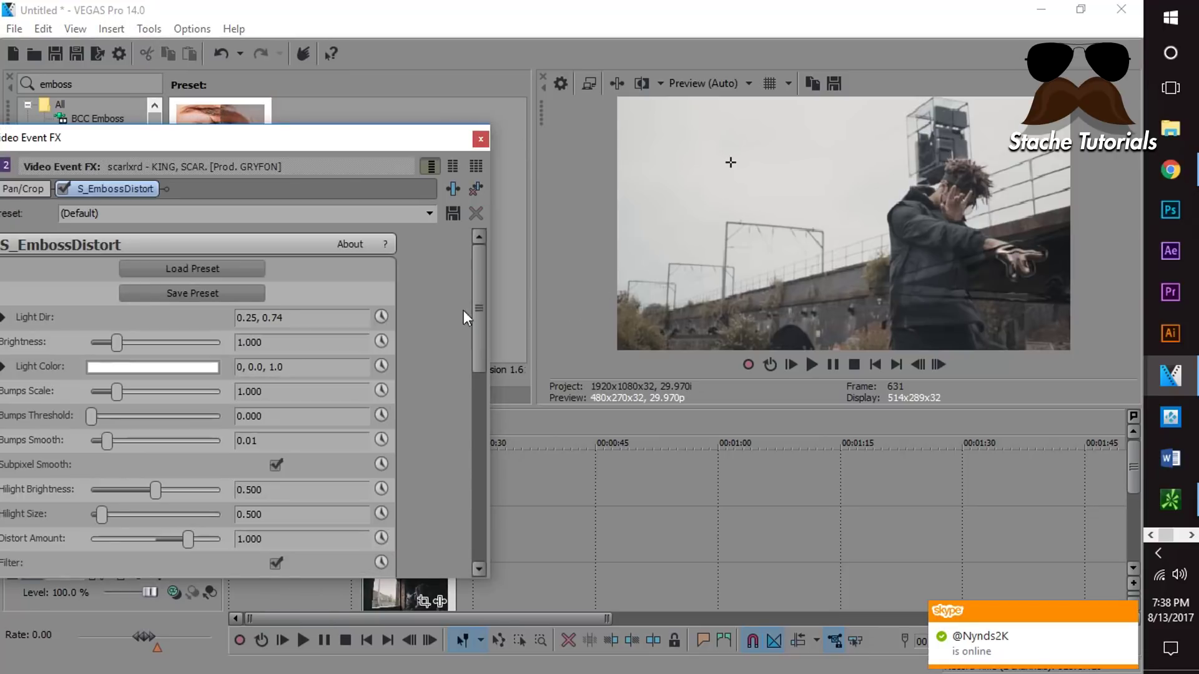
click(480, 140)
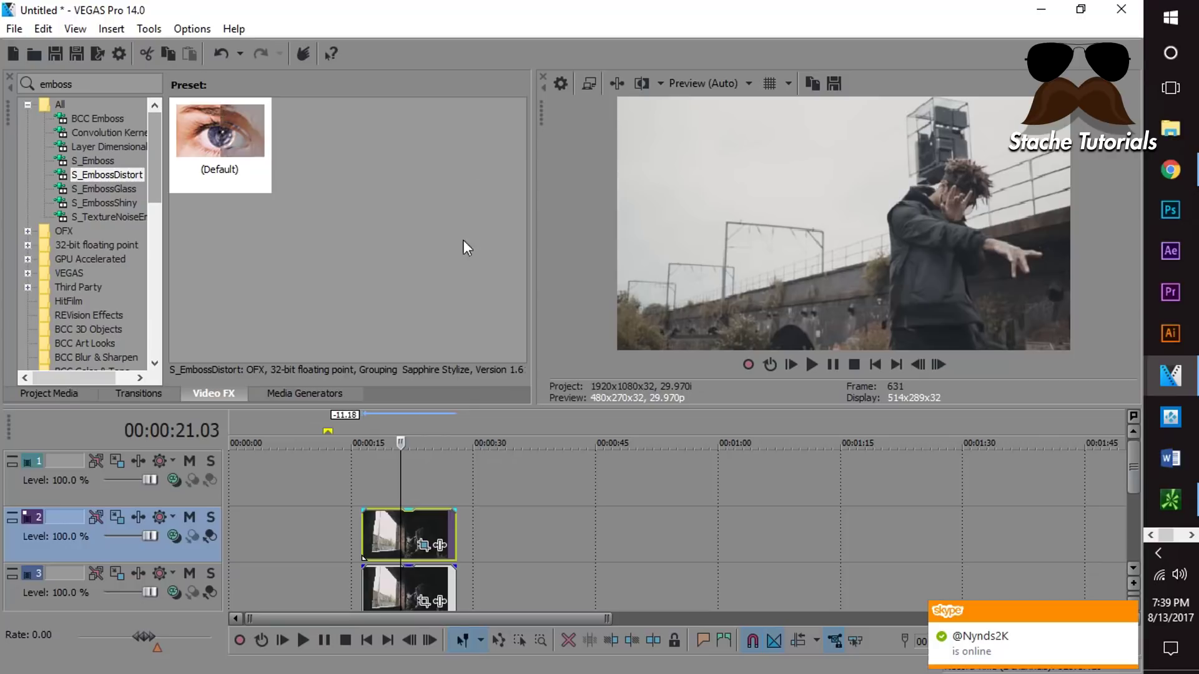
click(423, 546)
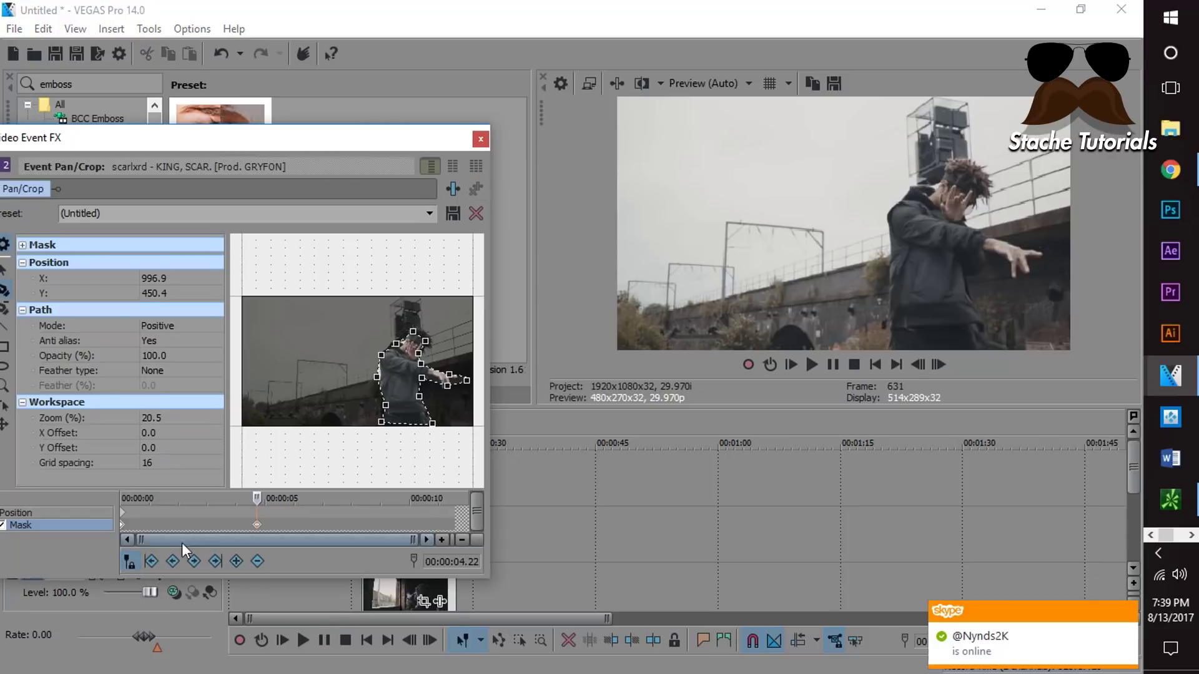
click(123, 525)
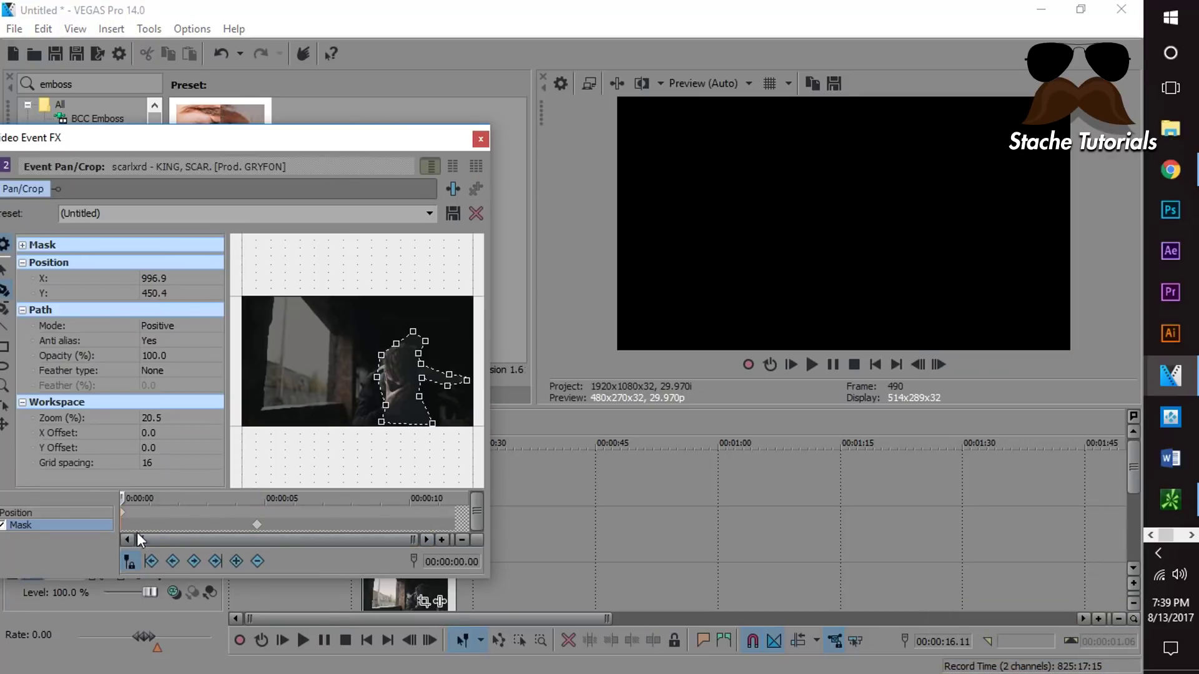
click(480, 139)
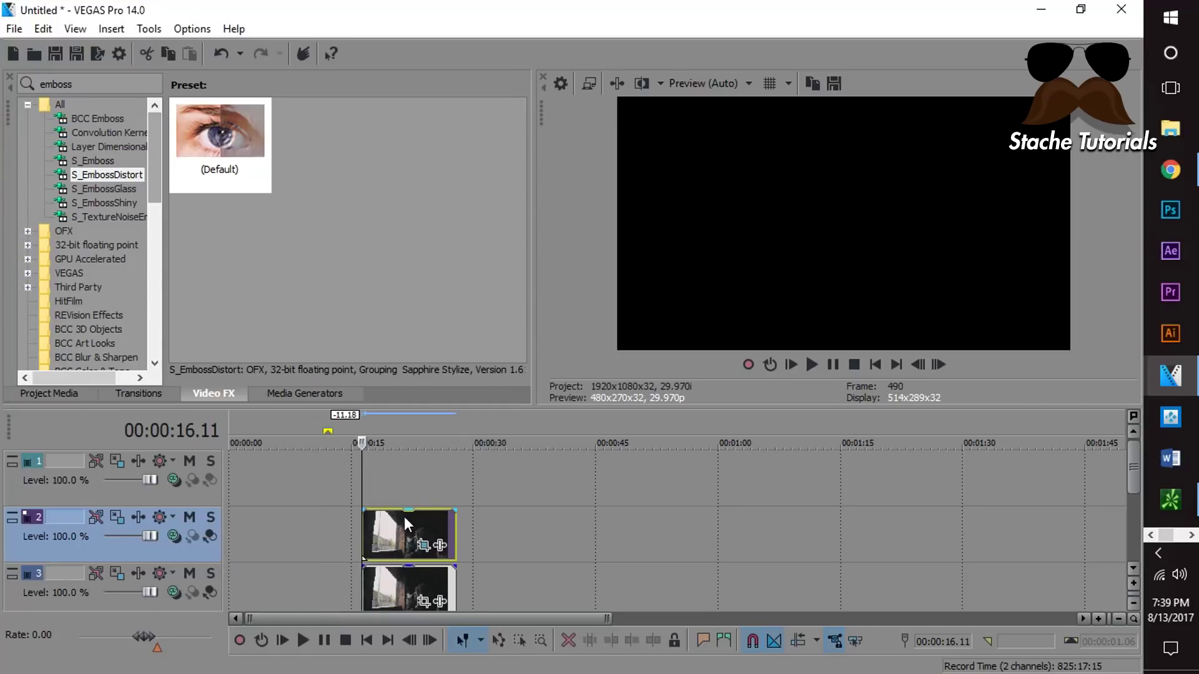
click(410, 518)
click(404, 527)
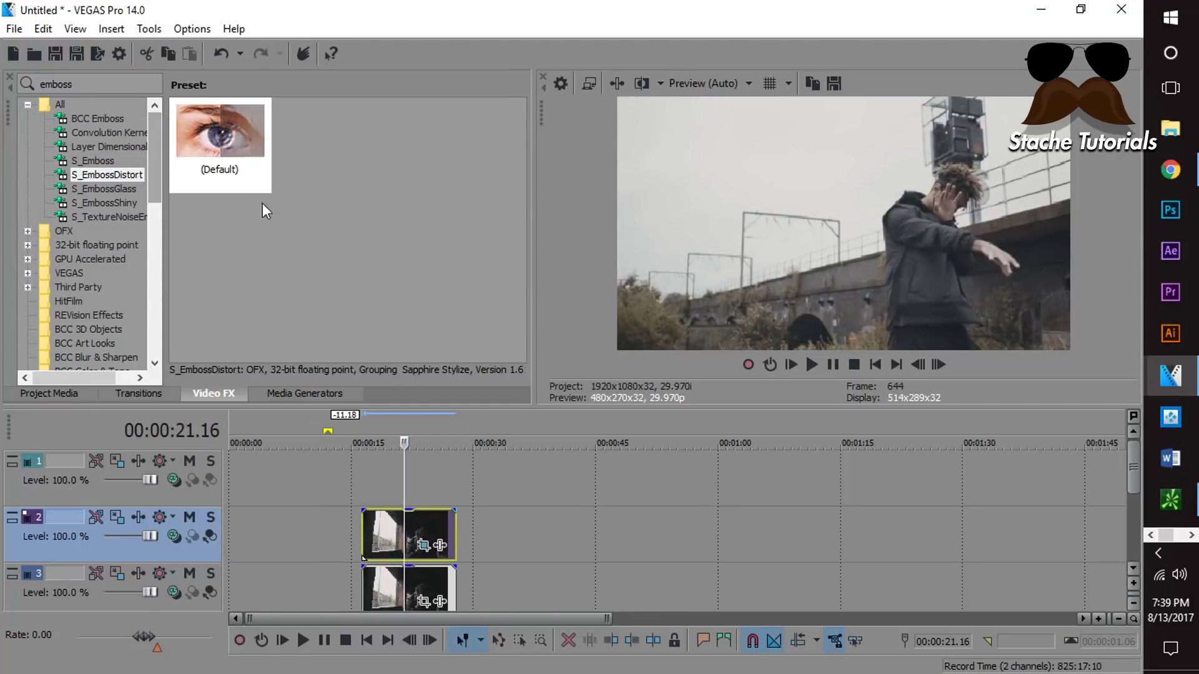
drag(220, 138, 409, 538)
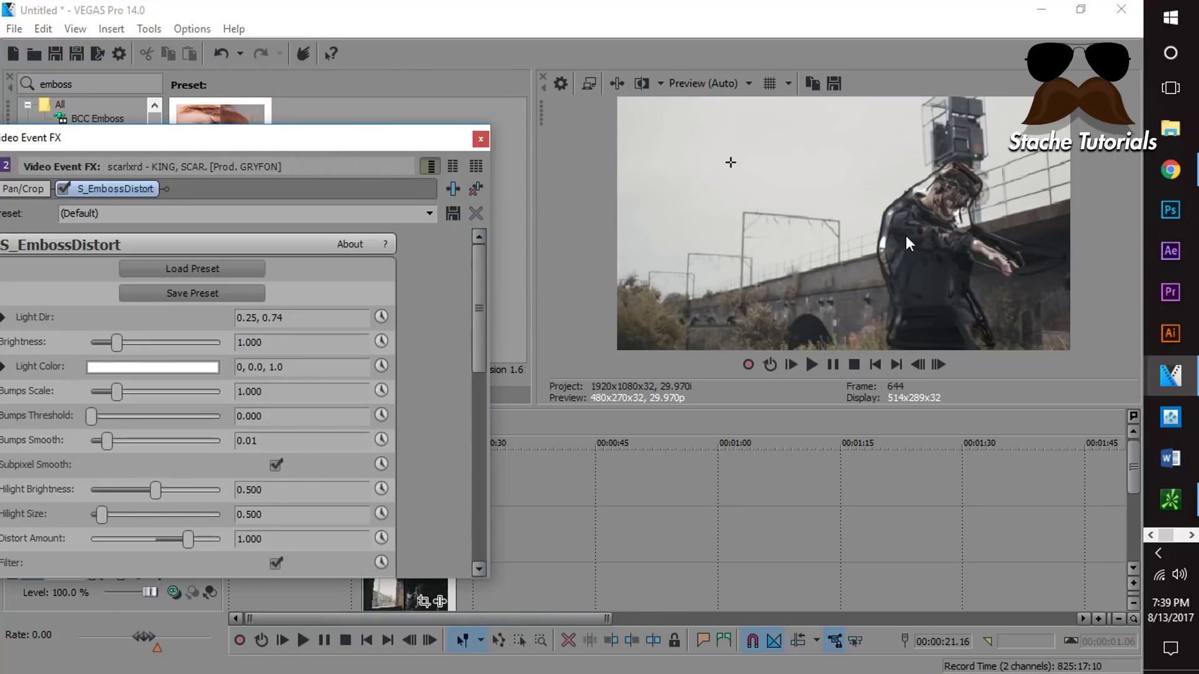
Step: Drag Brightness to 1.939, Bumps Threshold to 0.143 and Distort Amount to -0.939
drag(212, 133, 270, 139)
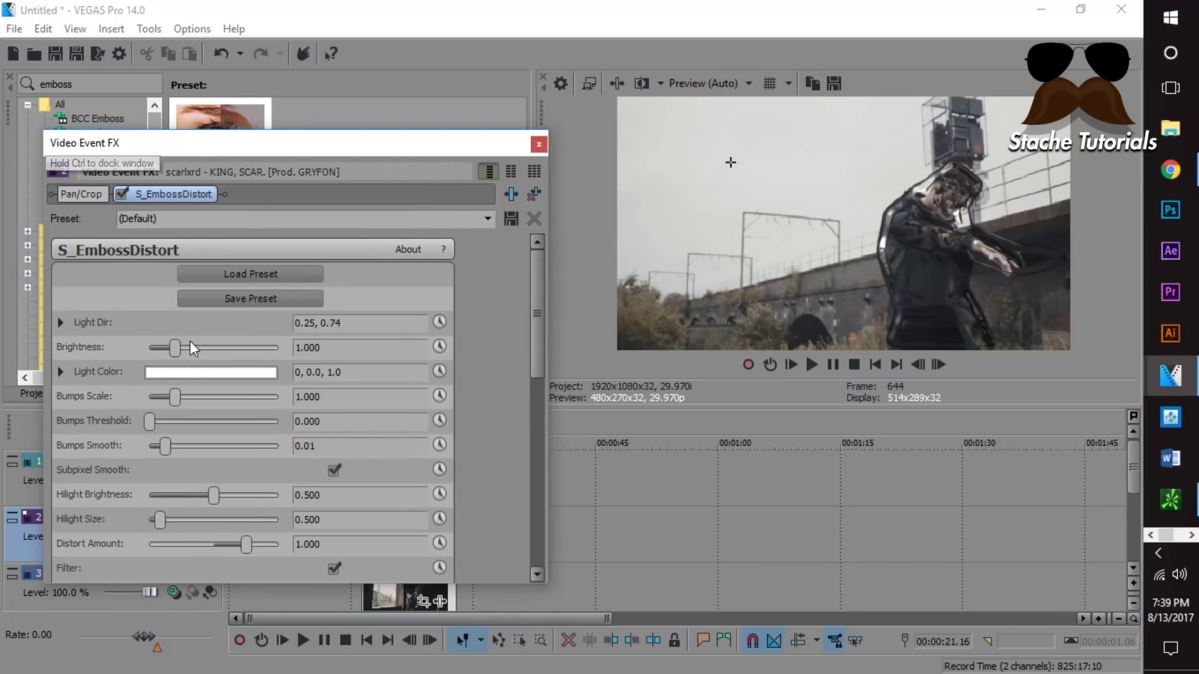
drag(175, 347, 203, 351)
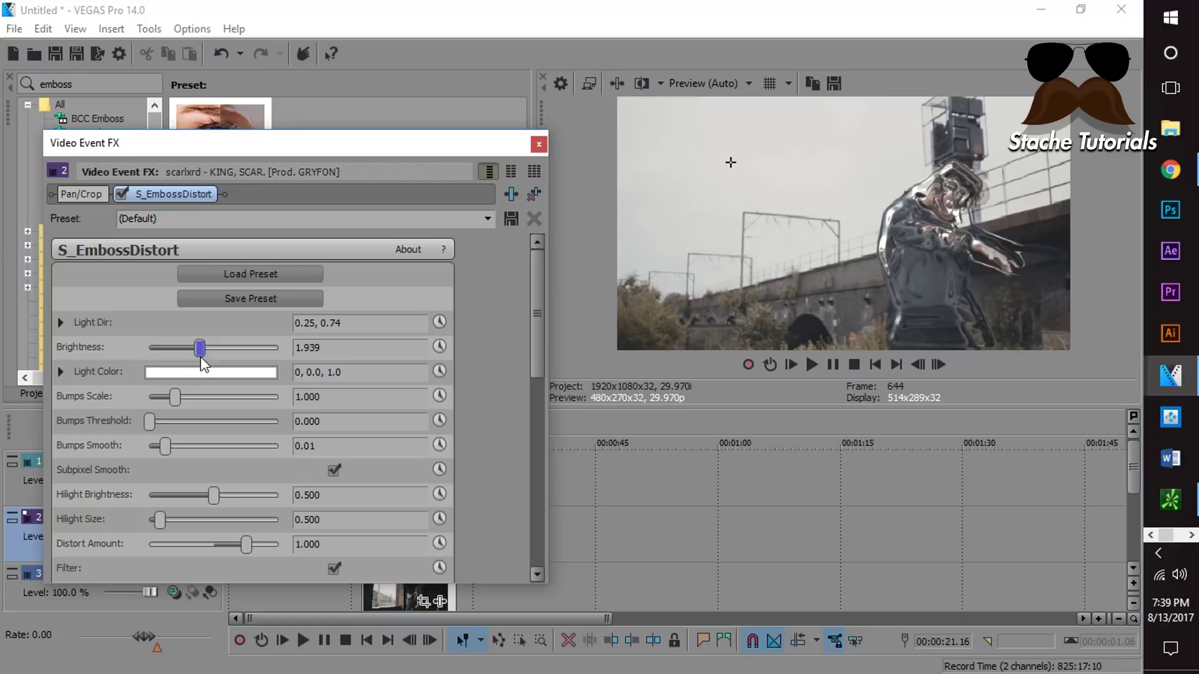
mouse_move(150, 423)
mouse_down()
mouse_move(190, 421)
mouse_move(168, 423)
mouse_up()
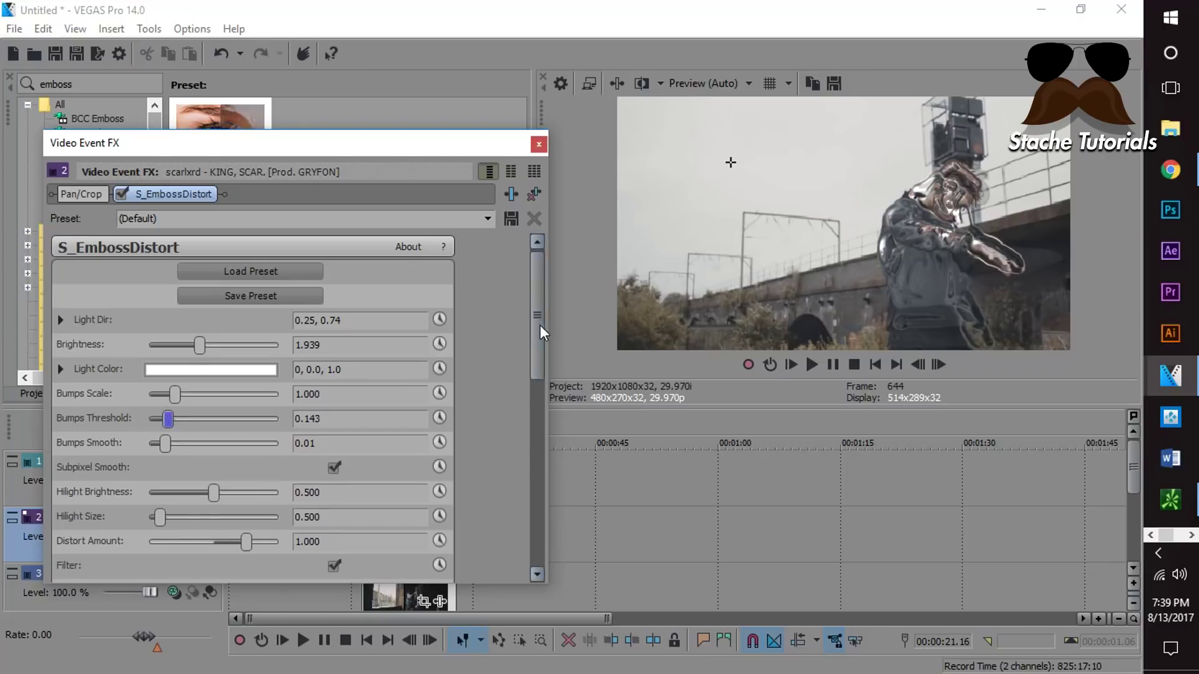
scroll(284, 487, down, 3)
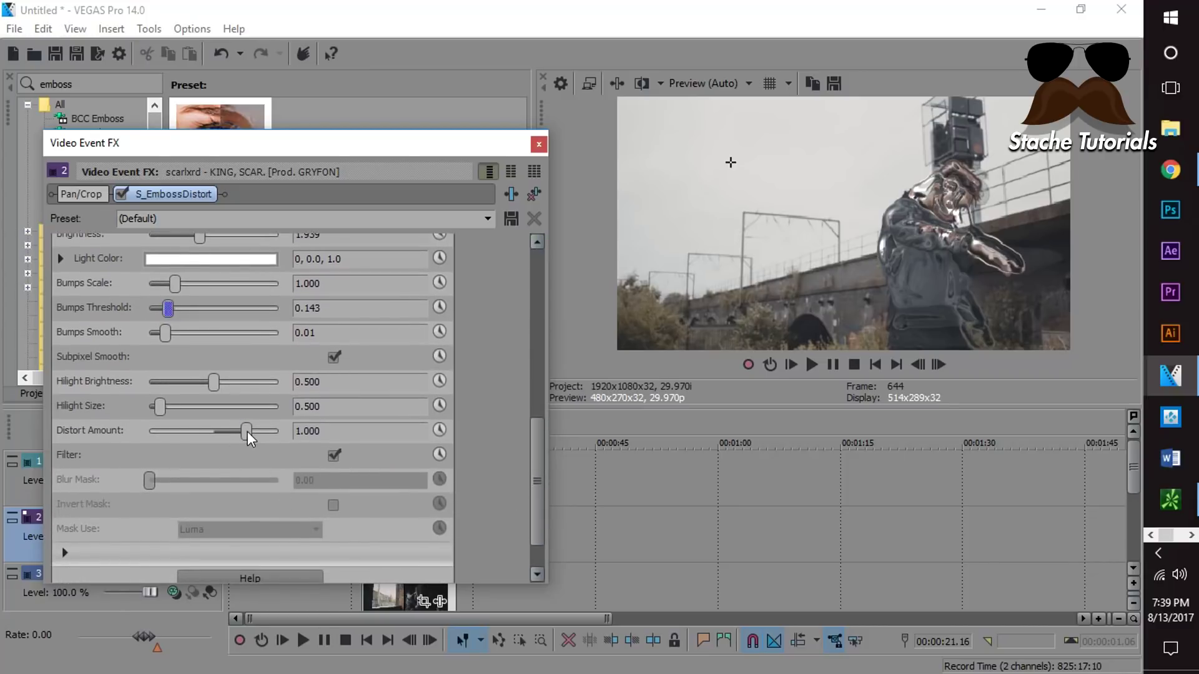
drag(248, 433, 186, 434)
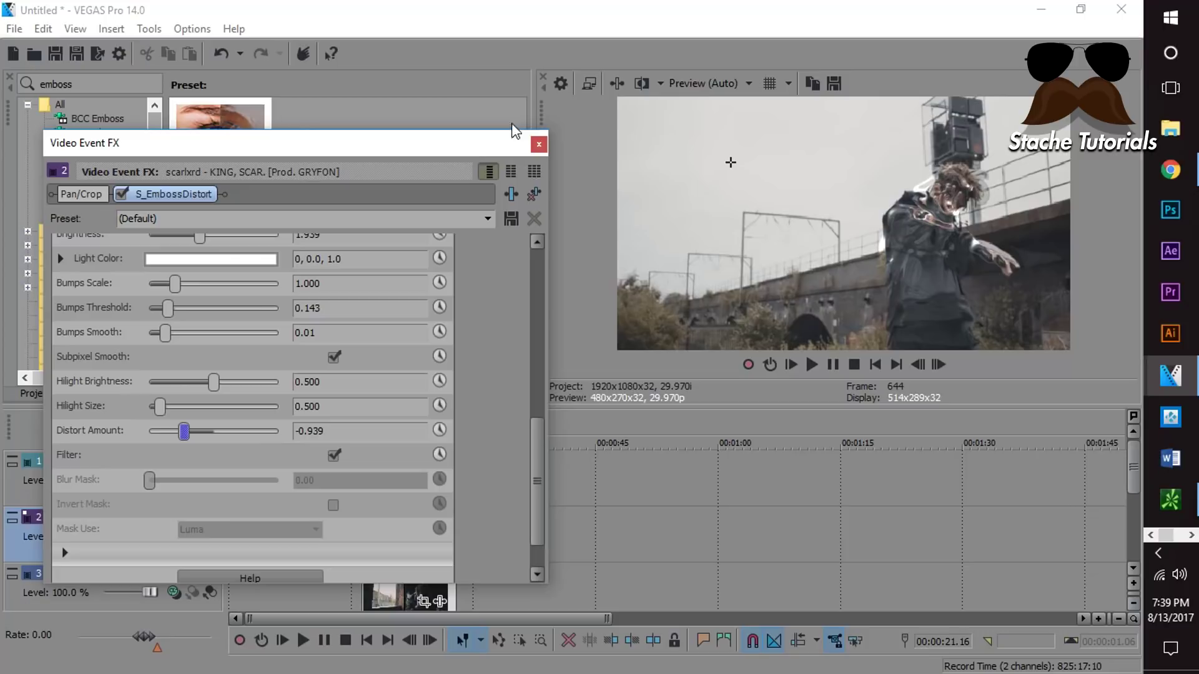
click(538, 145)
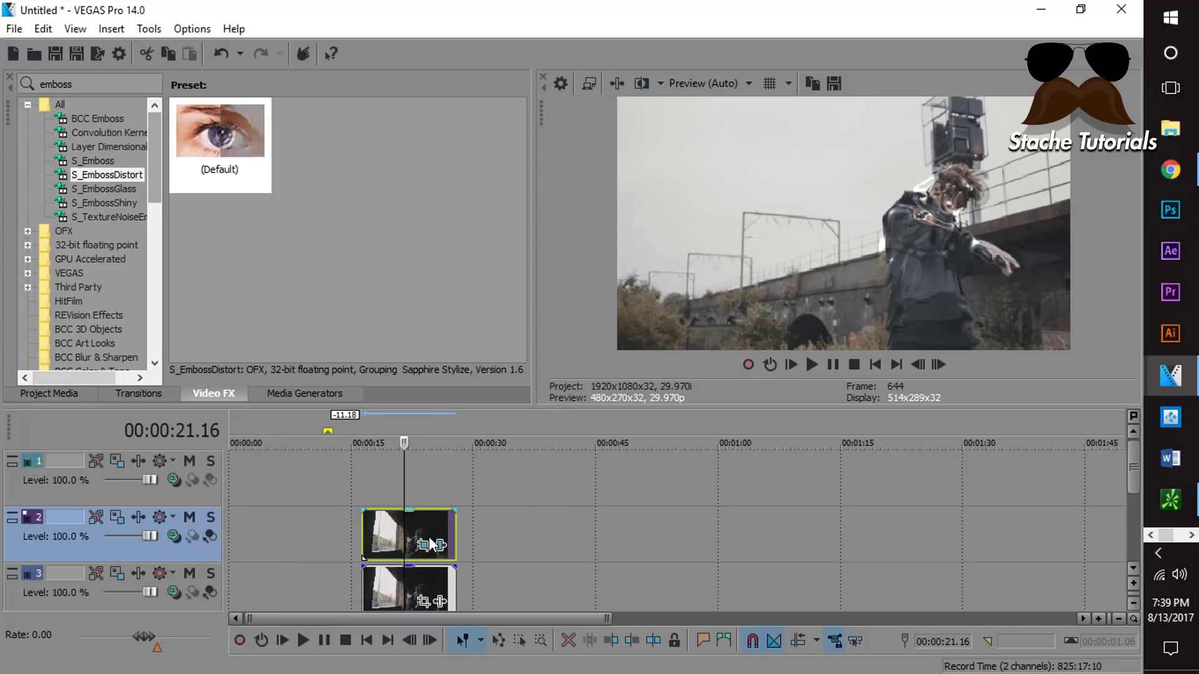
Step: Insert another video track and copy the dancer clip onto the upper tracks
scroll(499, 527, down, 2)
right_click(496, 532)
click(529, 362)
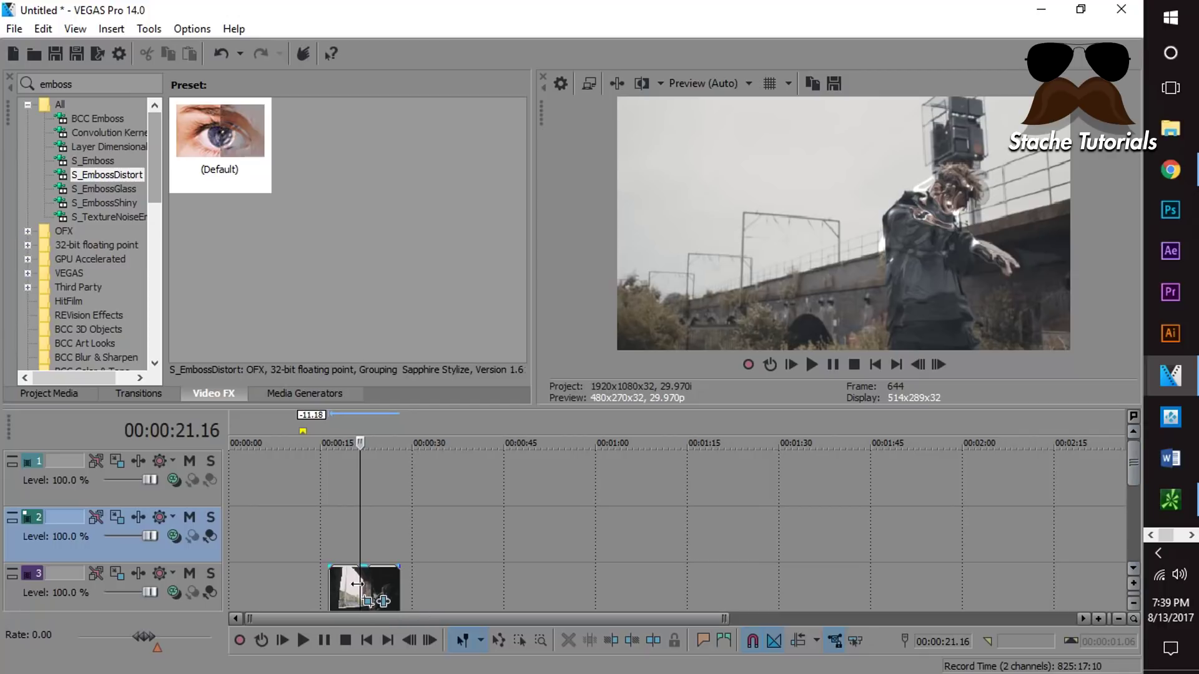
drag(344, 571, 353, 497)
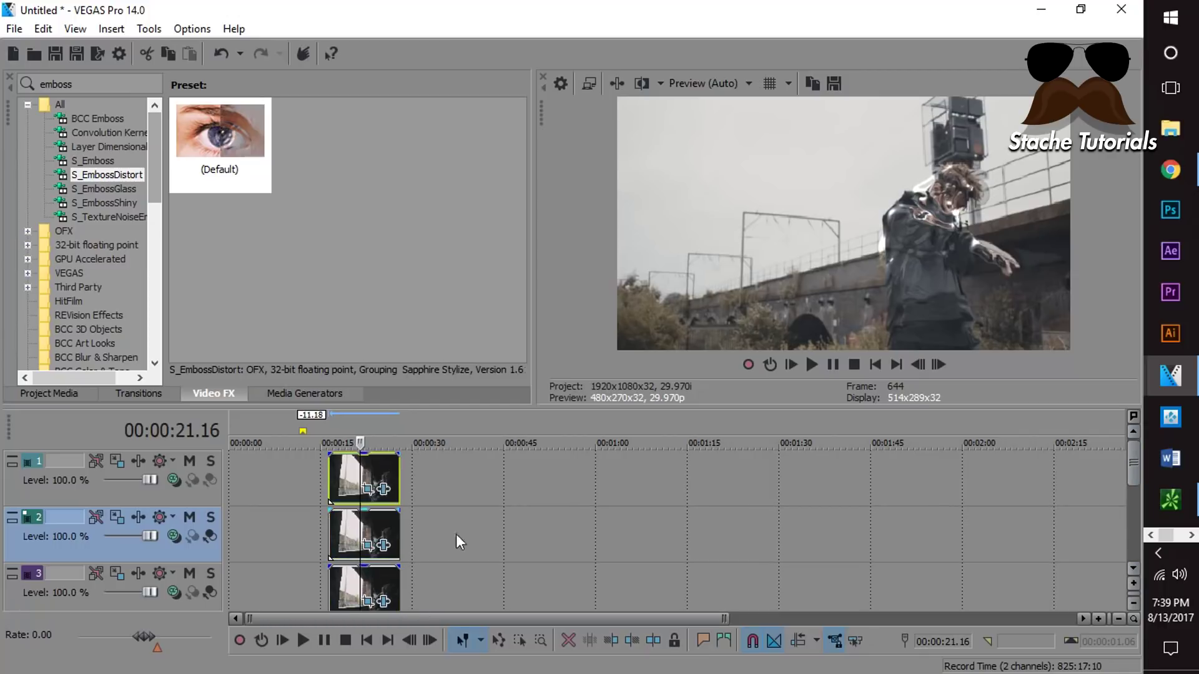
Step: Shift the track 1 copy's framing sideways to X Center 904.0
click(367, 489)
click(93, 517)
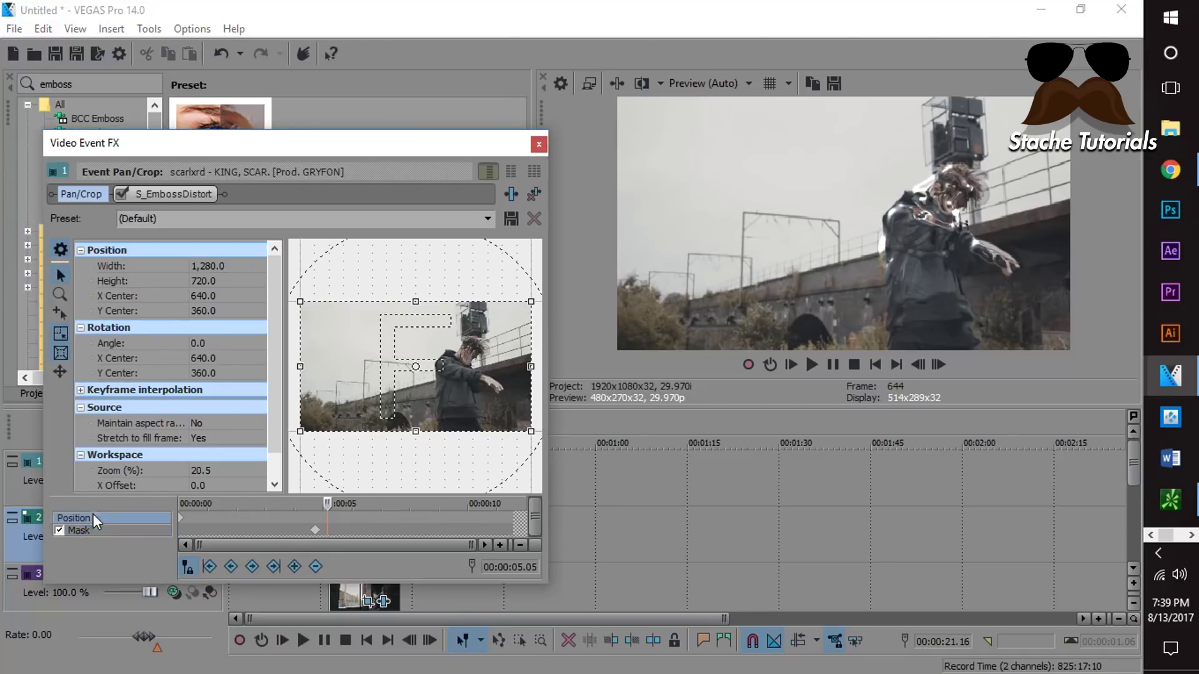
drag(388, 390, 385, 387)
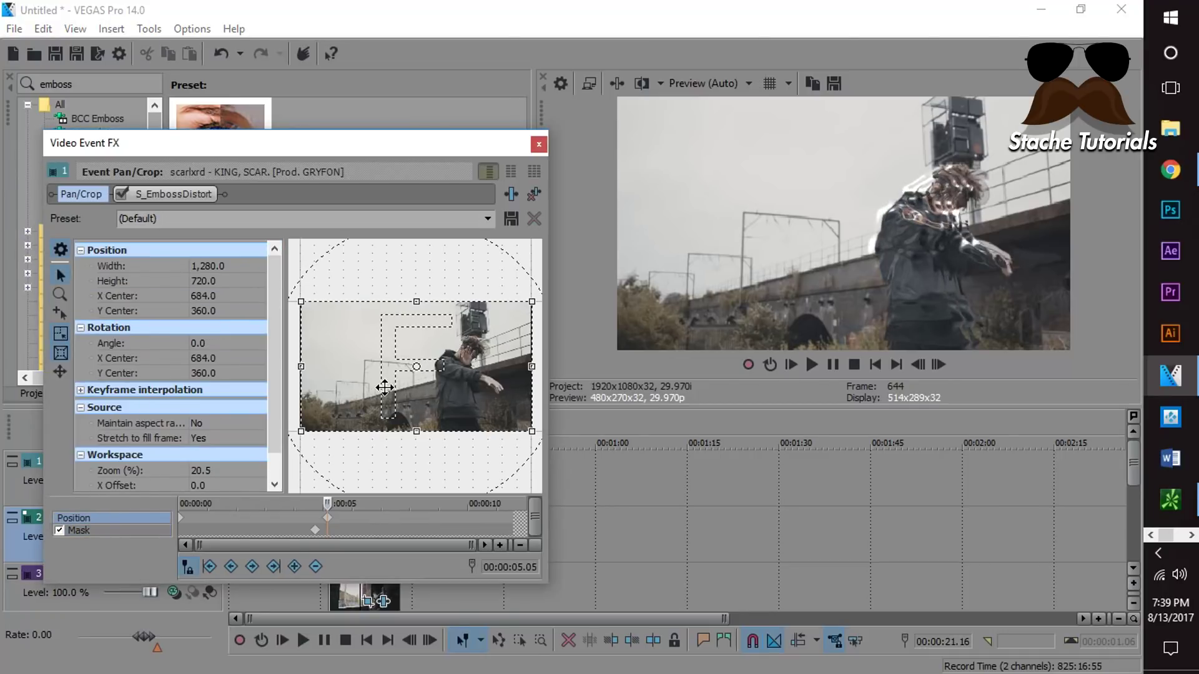
drag(384, 387, 384, 387)
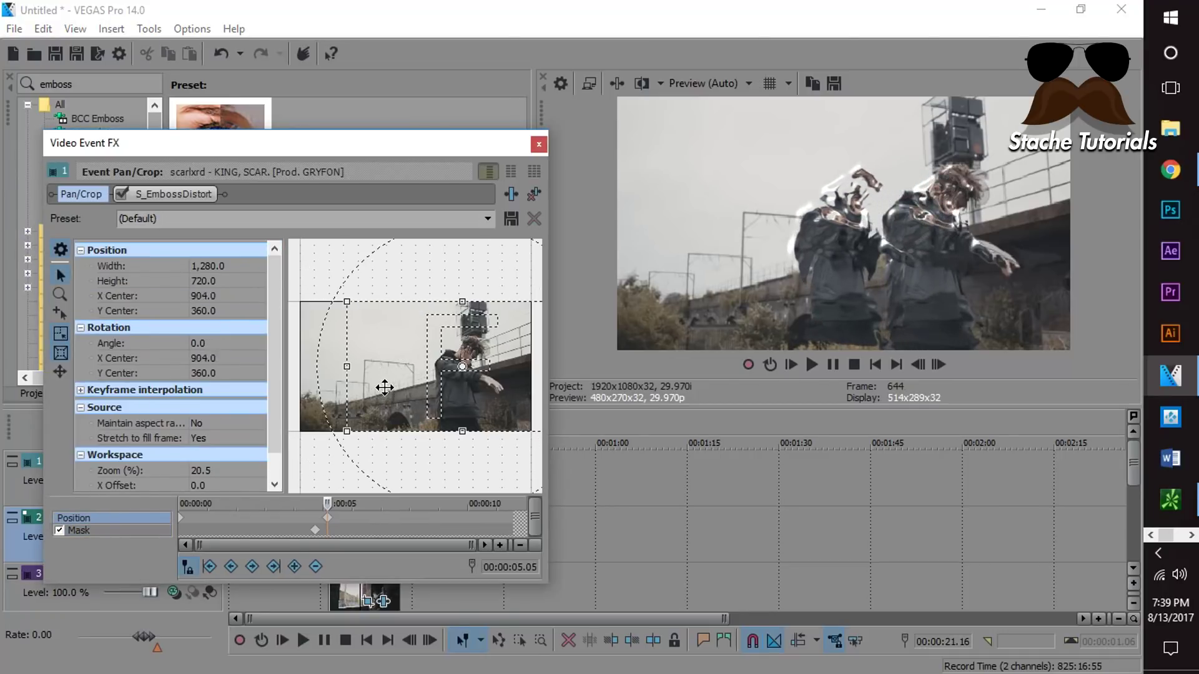
right_click(385, 387)
click(538, 144)
click(538, 144)
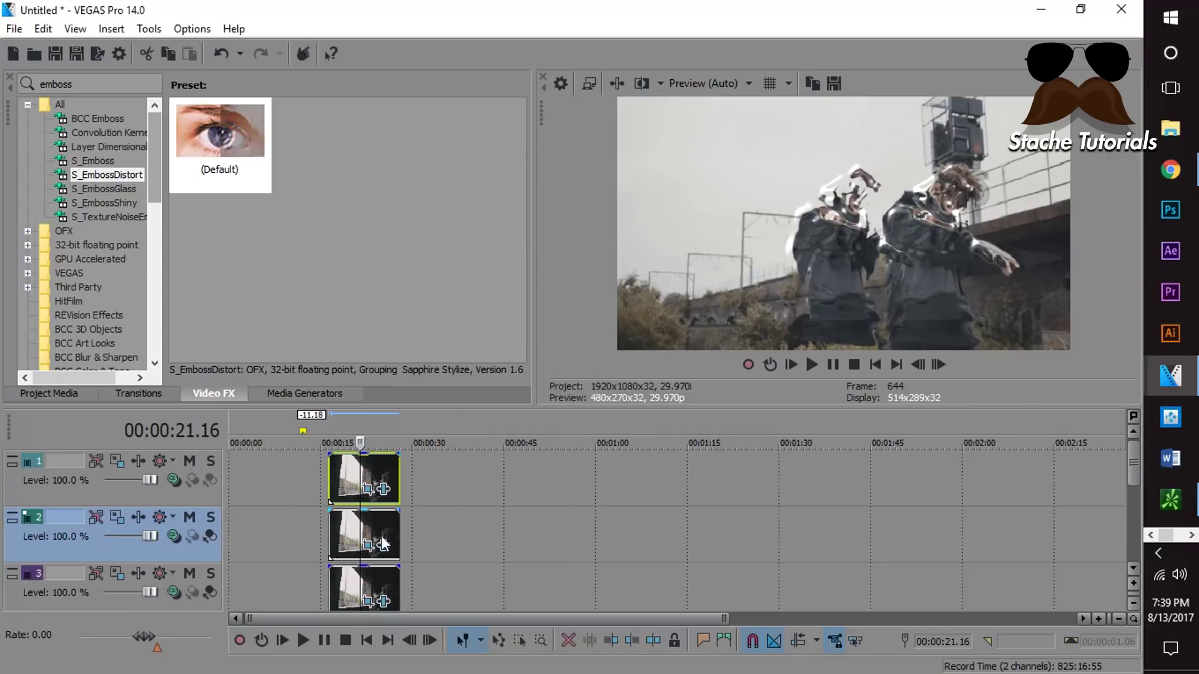
Step: Shift the track 2 copy's framing to X Center 478.7
click(370, 602)
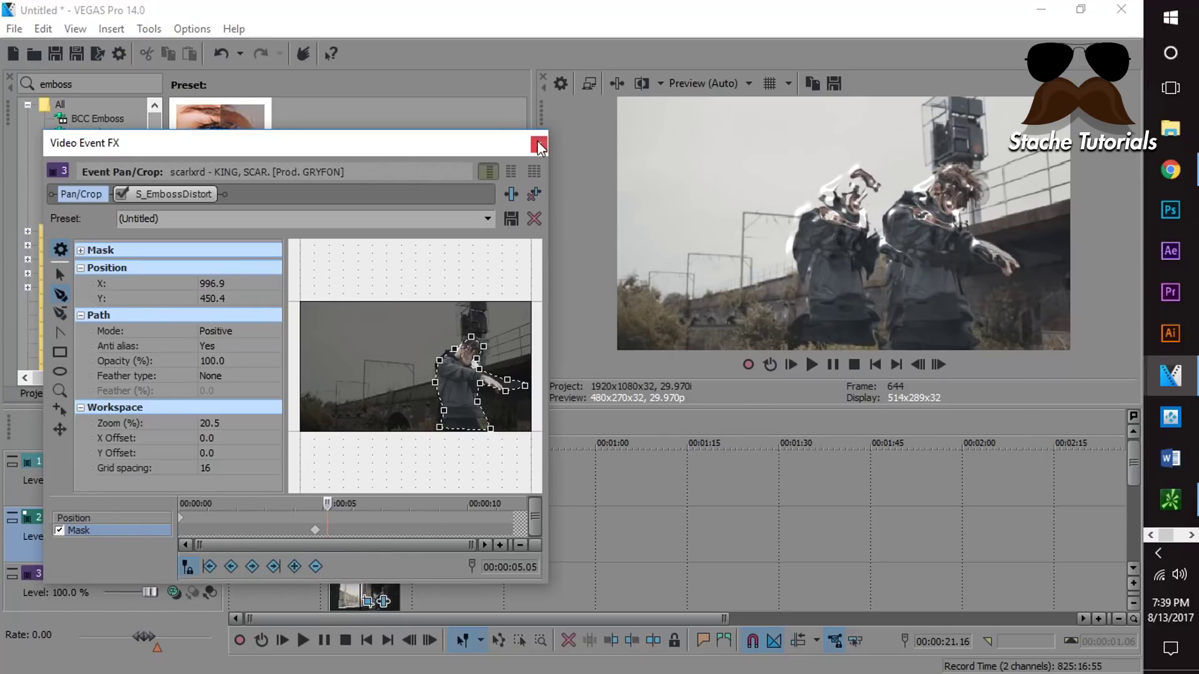
click(538, 144)
click(368, 546)
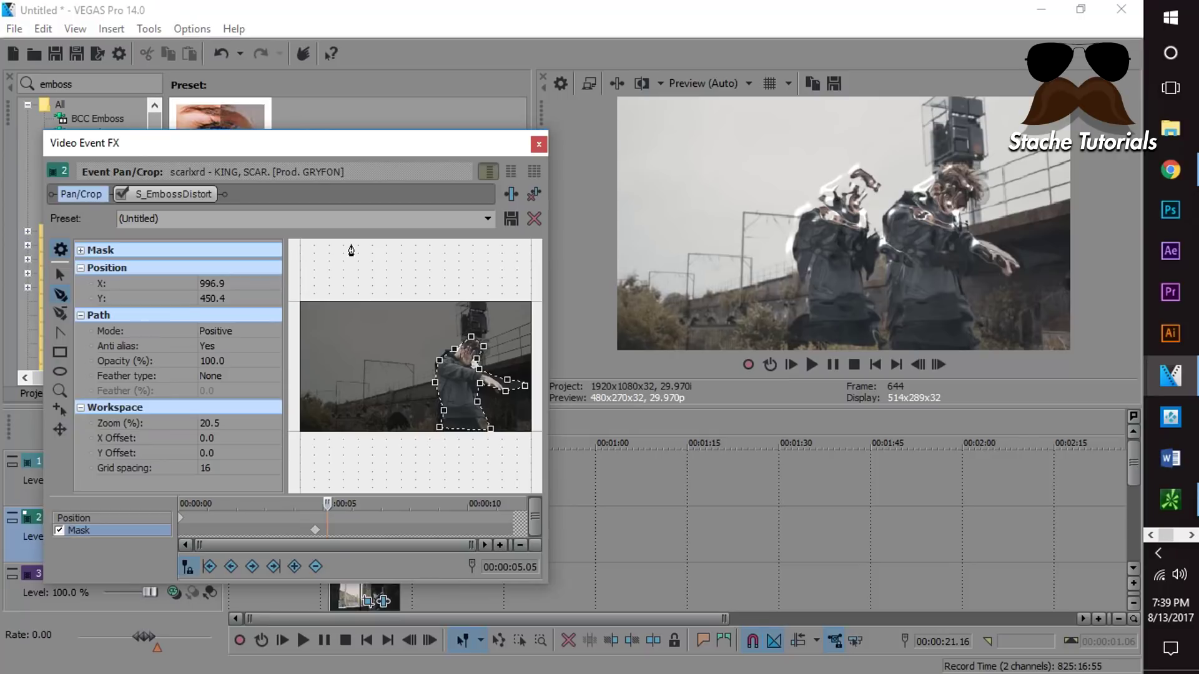
click(126, 519)
drag(429, 369, 430, 368)
click(539, 145)
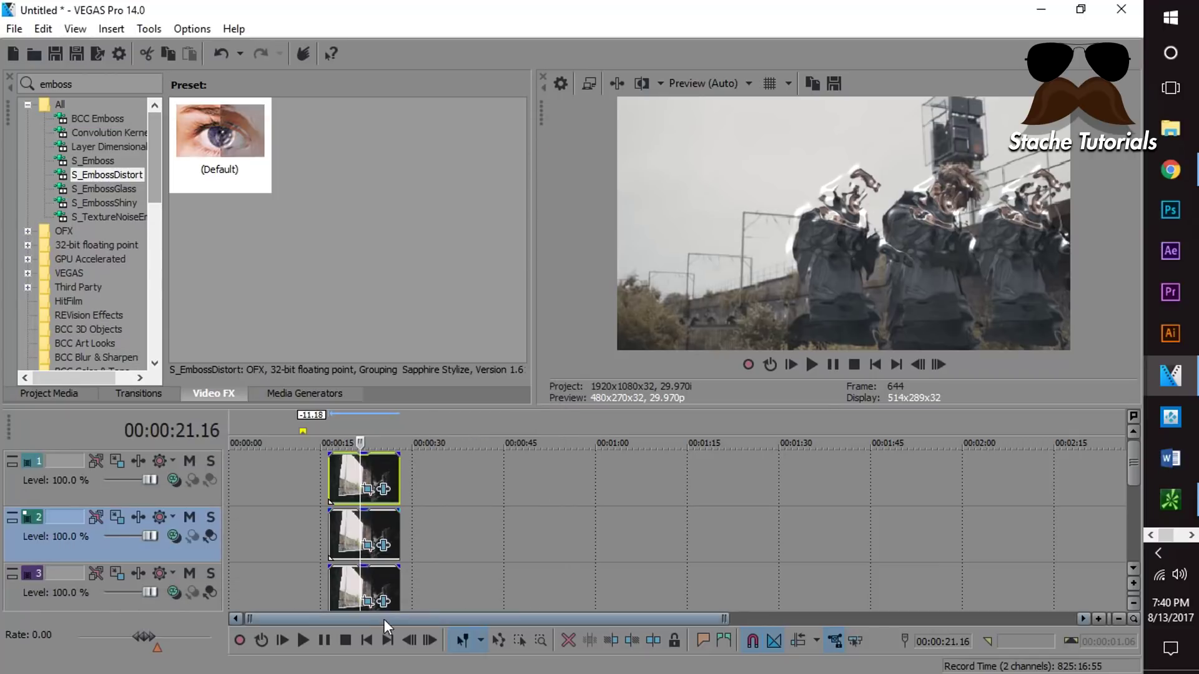
Step: Raise the track 3 copy's framing position in Pan/Crop
click(383, 601)
click(141, 518)
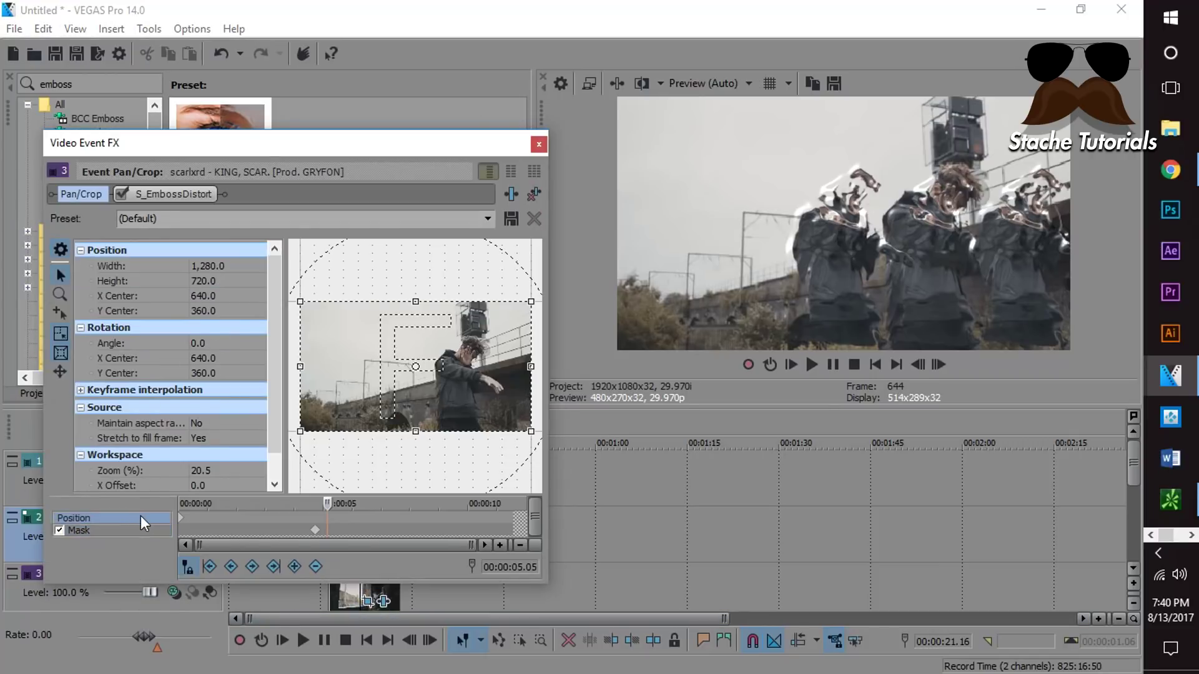
drag(434, 369, 434, 369)
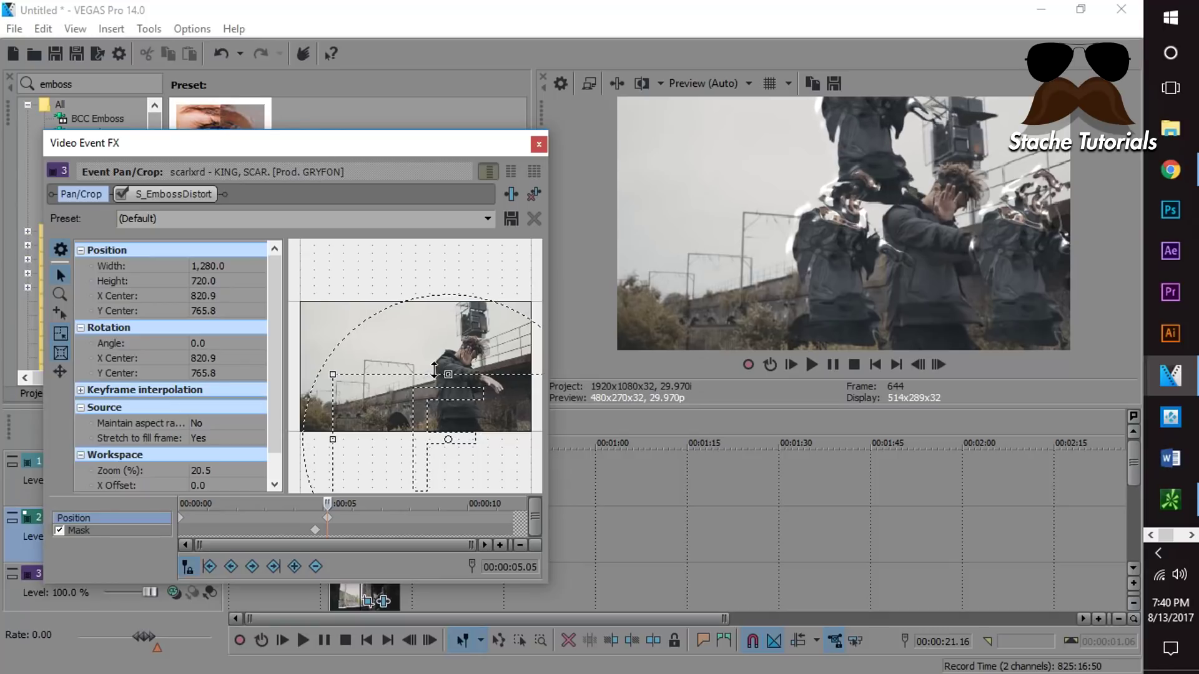
click(538, 144)
click(339, 552)
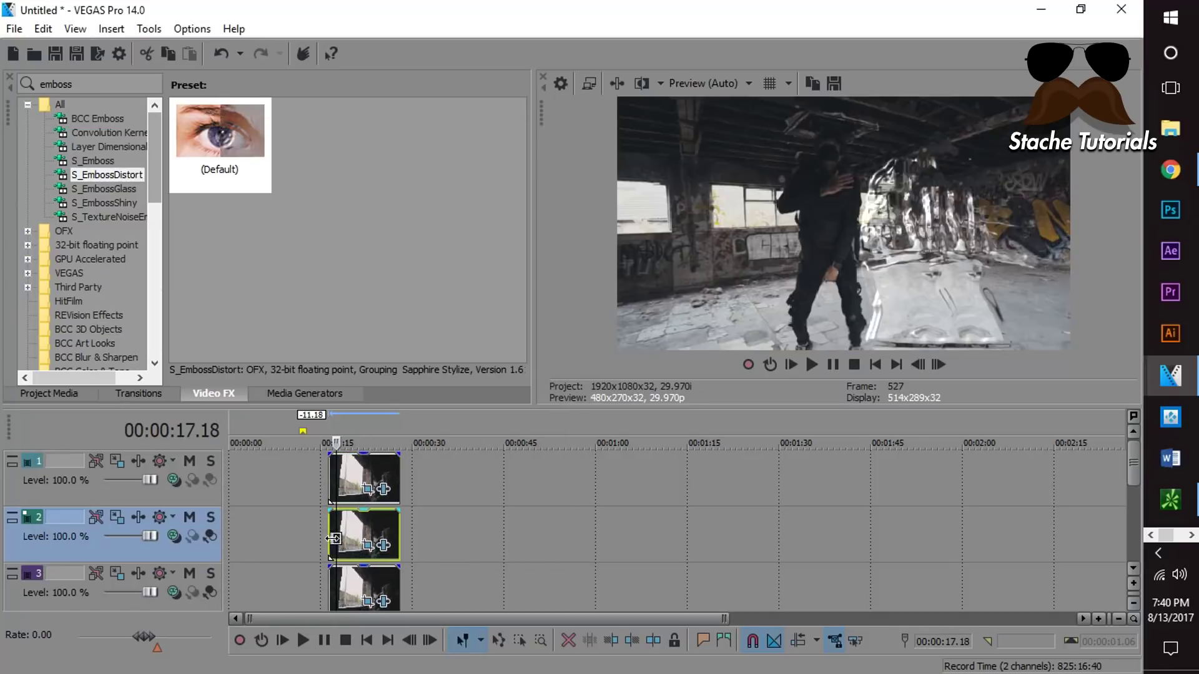
click(329, 543)
click(351, 533)
click(369, 530)
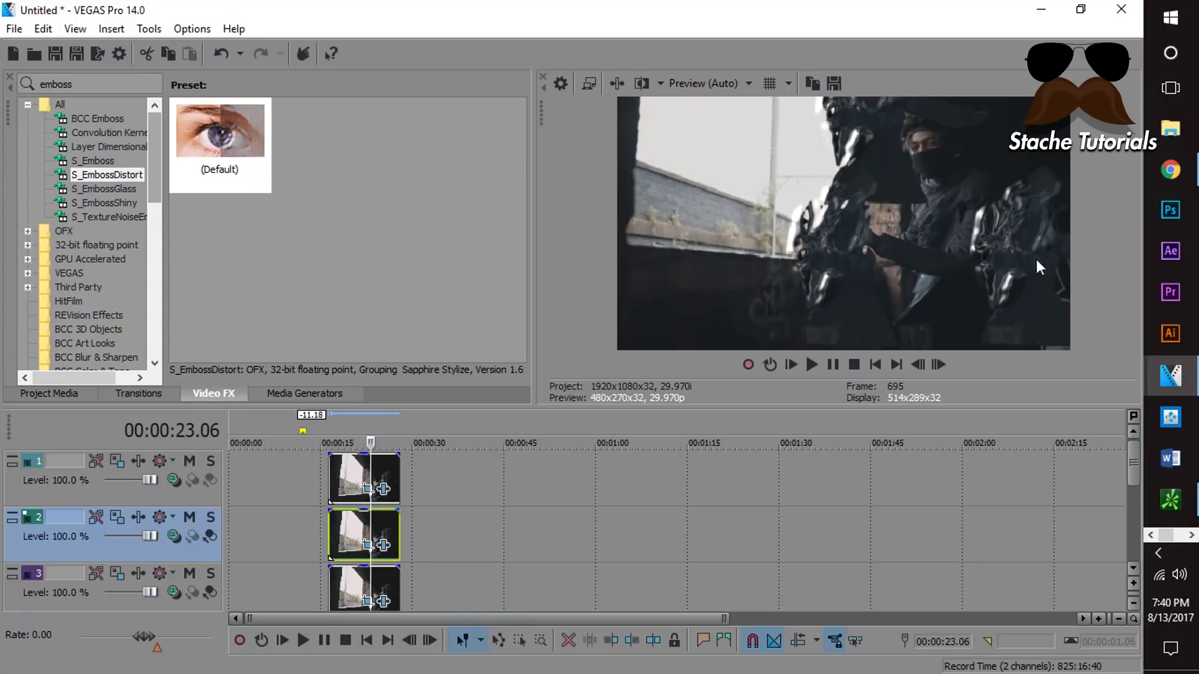
click(369, 527)
click(362, 530)
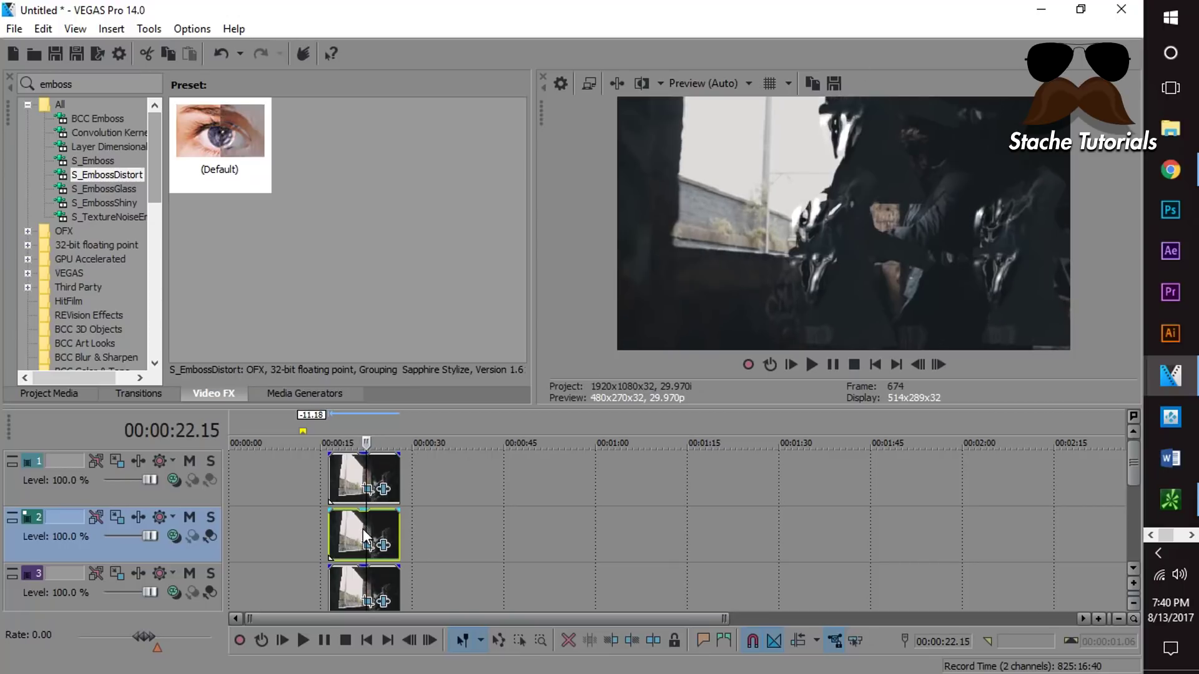
click(354, 527)
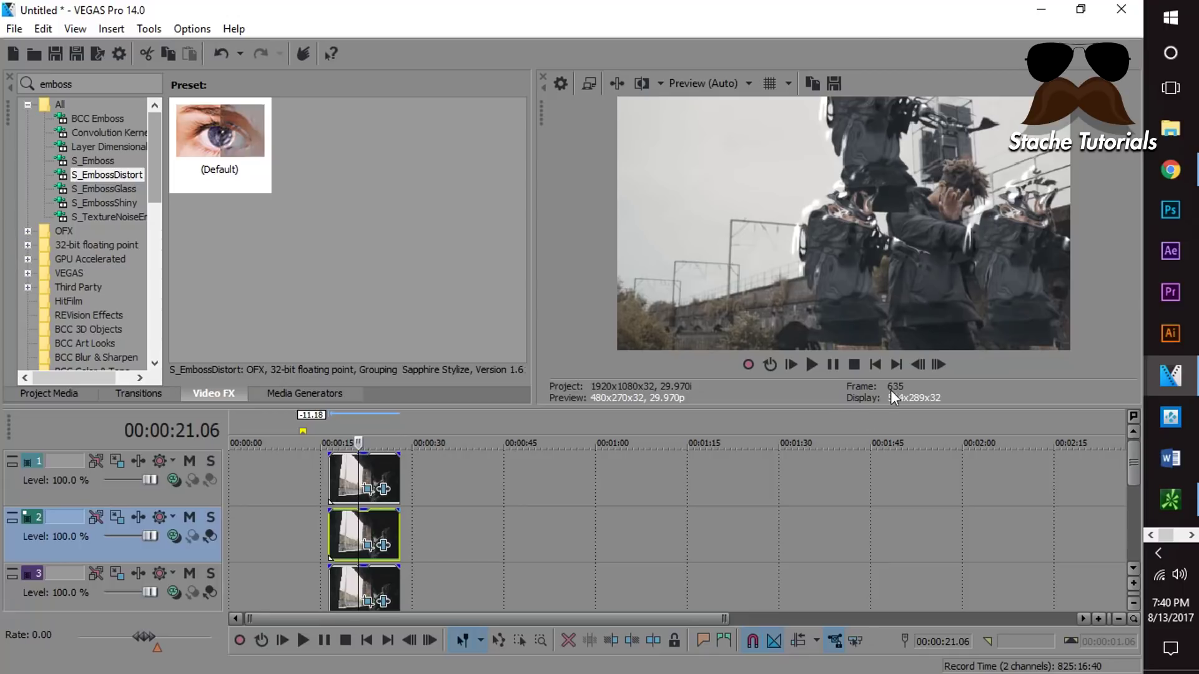
click(938, 365)
click(938, 365)
click(941, 365)
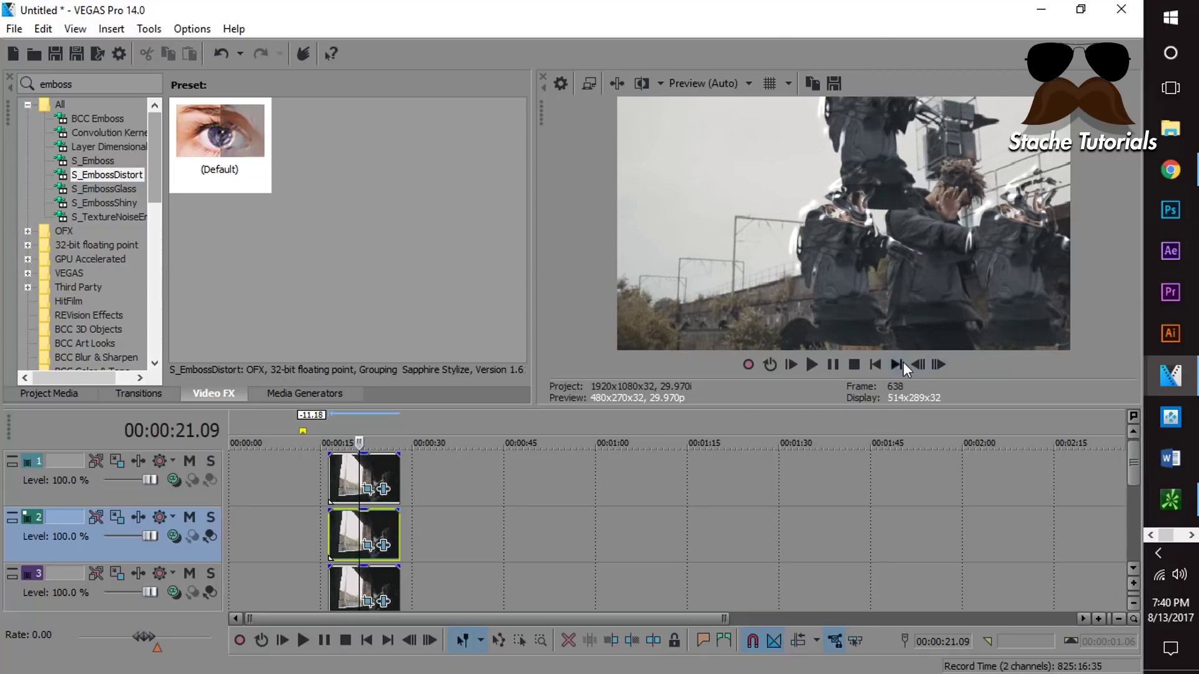
click(921, 366)
click(924, 367)
click(923, 367)
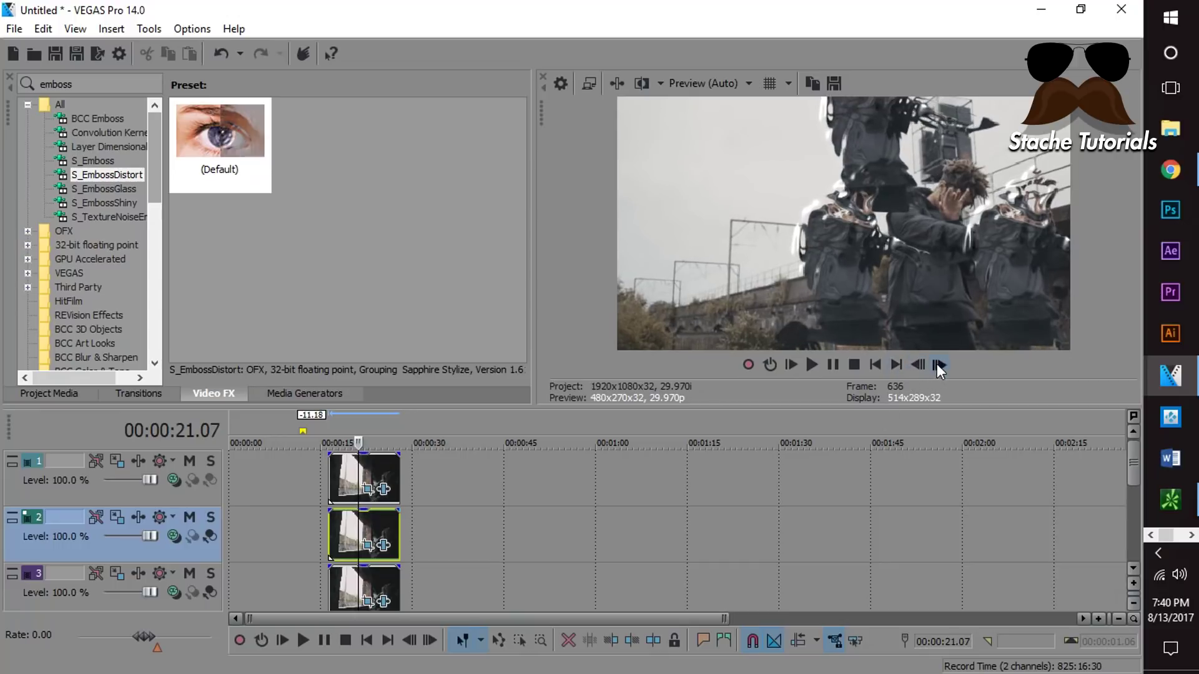
click(939, 364)
click(938, 364)
click(939, 365)
click(940, 365)
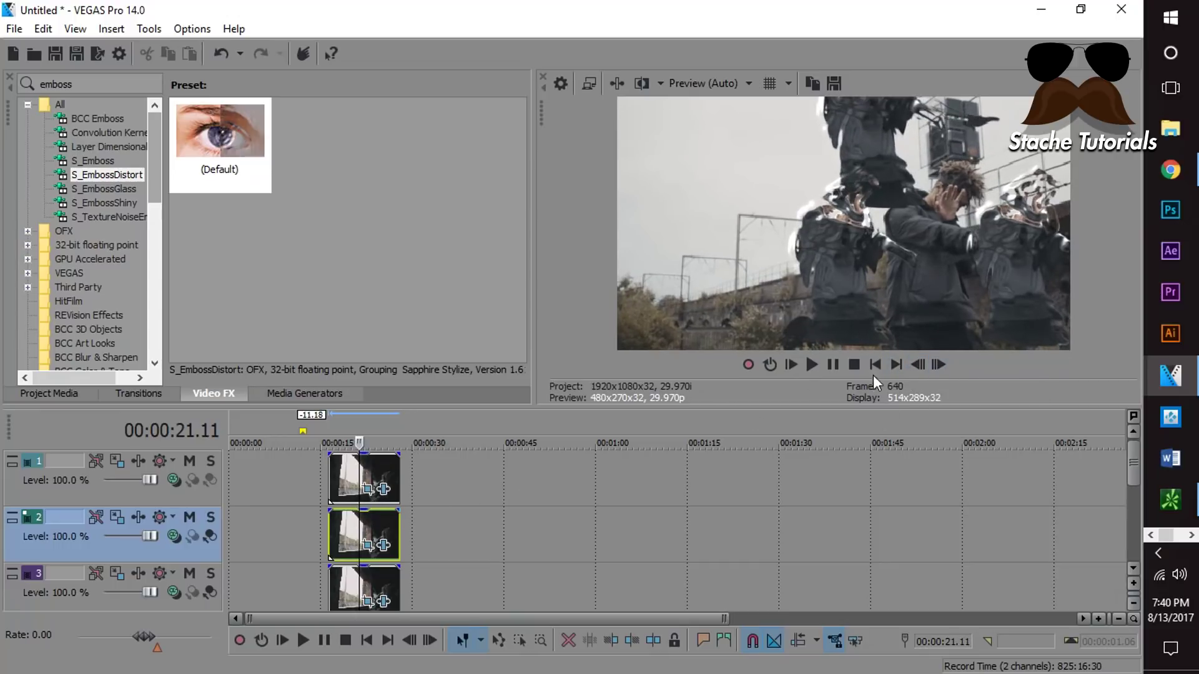
scroll(721, 562, up, 3)
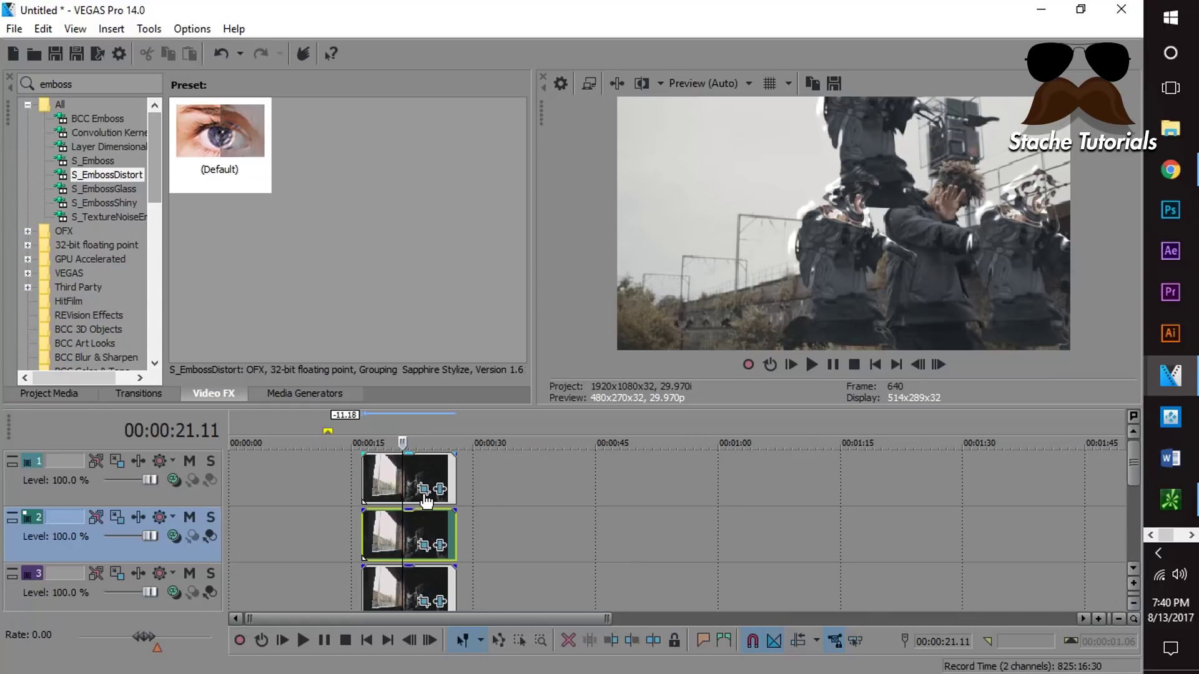
Step: Step eight frames past the track 1 clip's existing mask keyframe
click(424, 490)
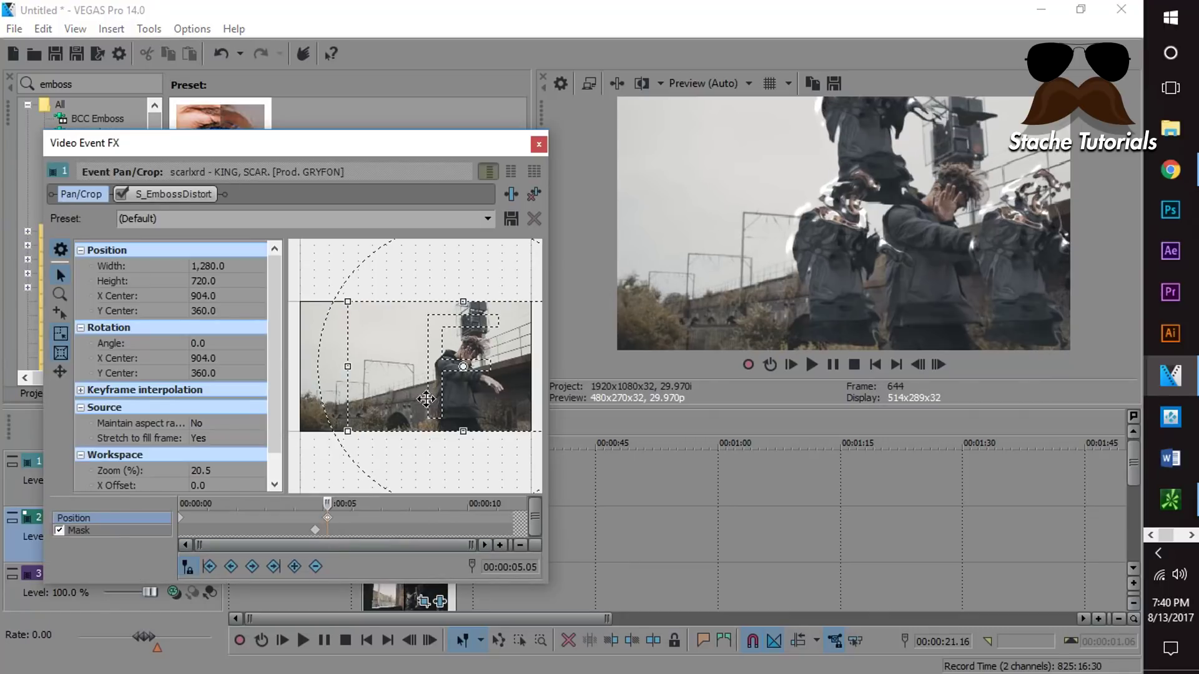
click(314, 530)
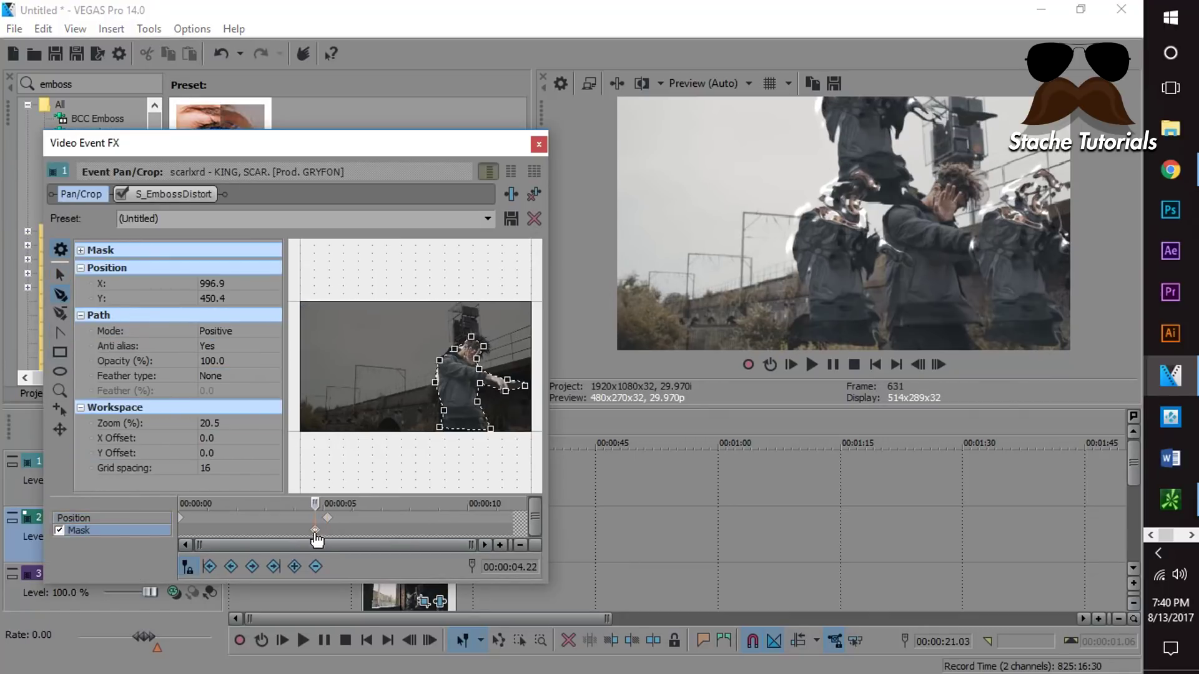
click(934, 364)
click(933, 365)
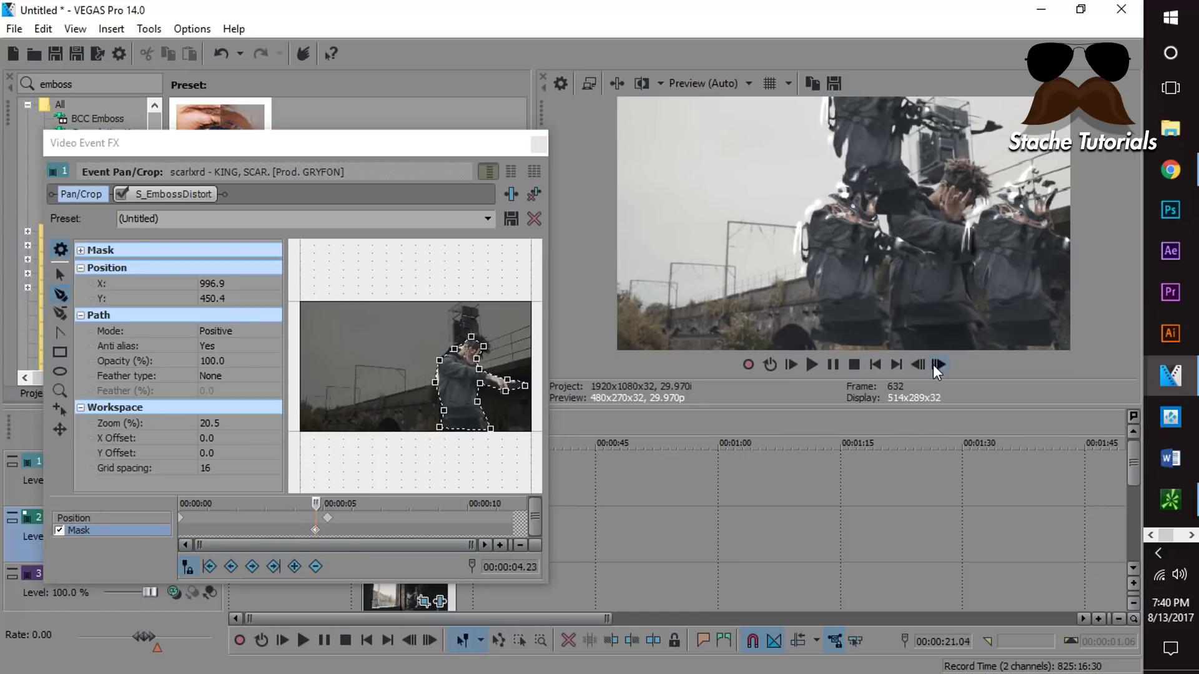
click(934, 365)
click(933, 365)
click(934, 364)
click(934, 364)
click(934, 365)
click(933, 365)
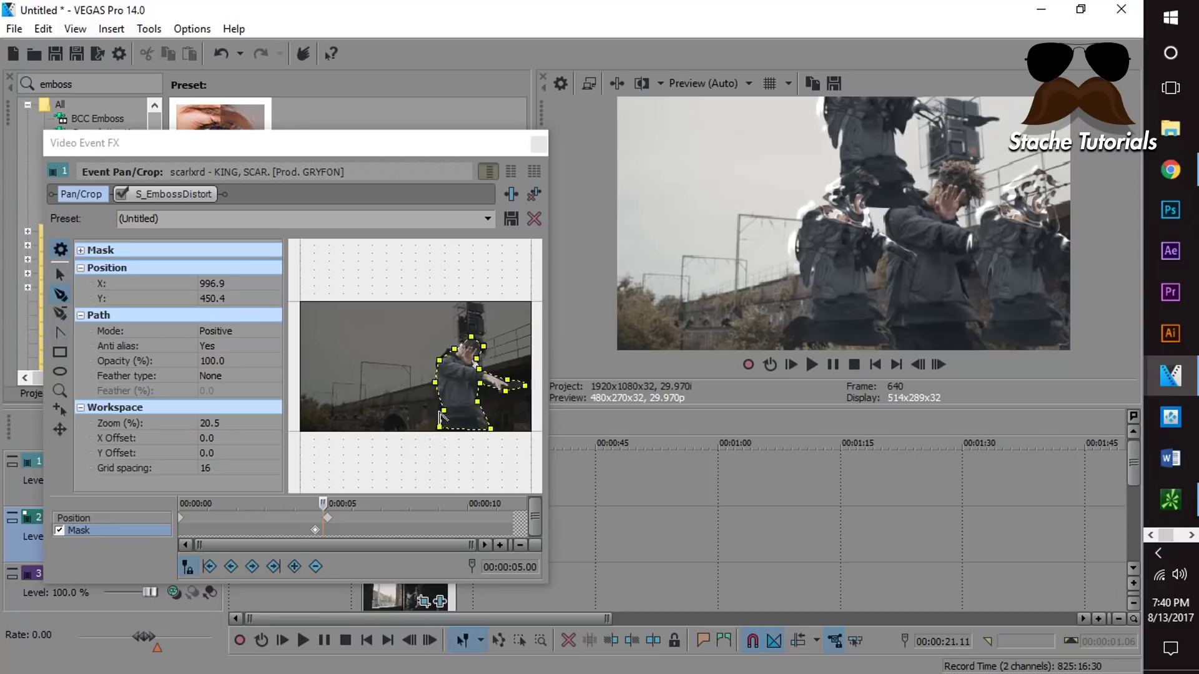
click(938, 365)
click(938, 365)
click(938, 365)
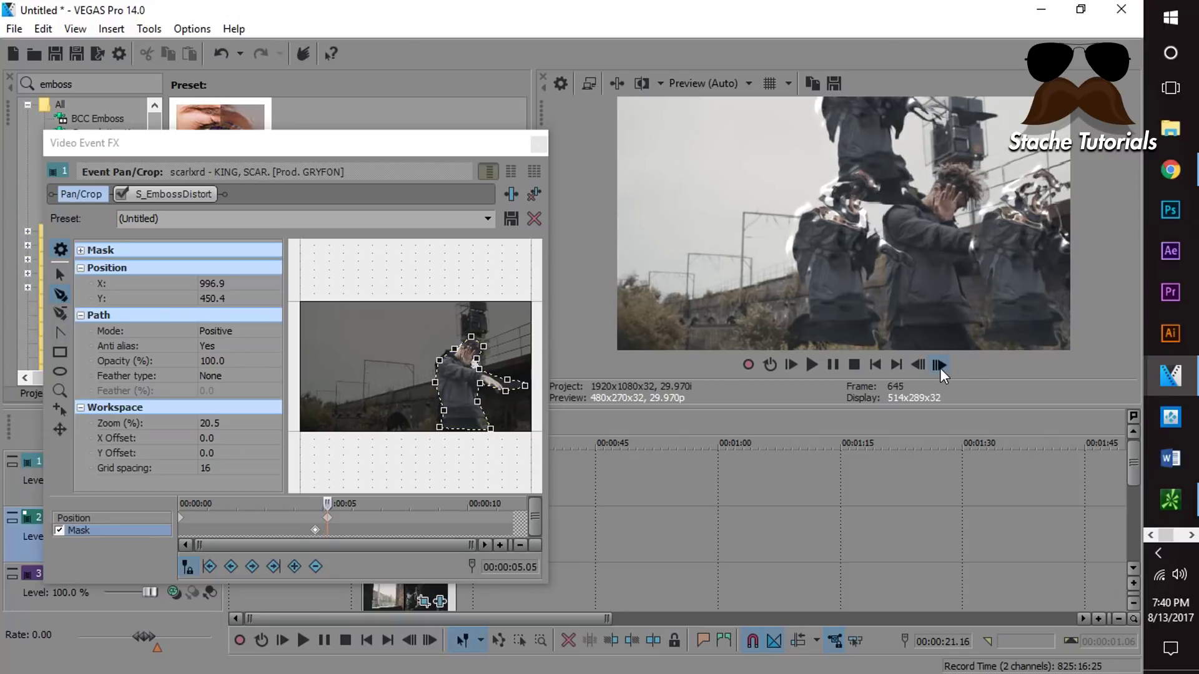
click(938, 365)
click(938, 365)
click(938, 365)
click(938, 365)
click(939, 366)
click(938, 365)
click(939, 365)
click(938, 365)
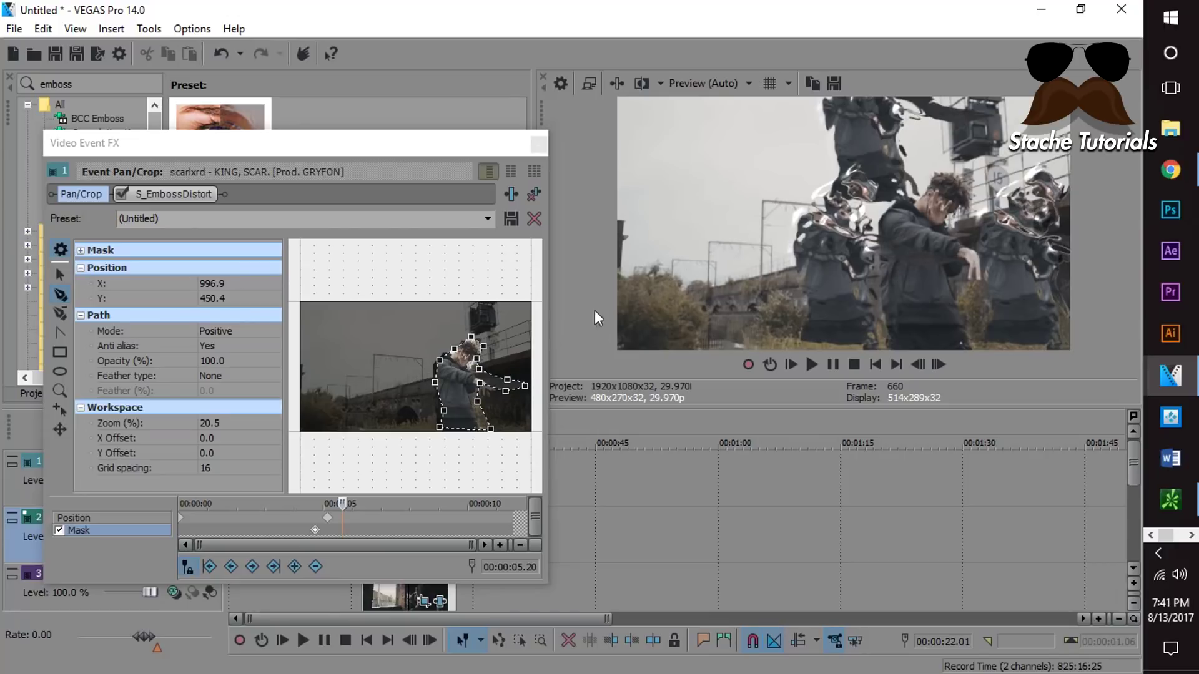
Step: Shift the whole mask path slightly left to 967.6, 450.4, adding a keyframe
click(60, 277)
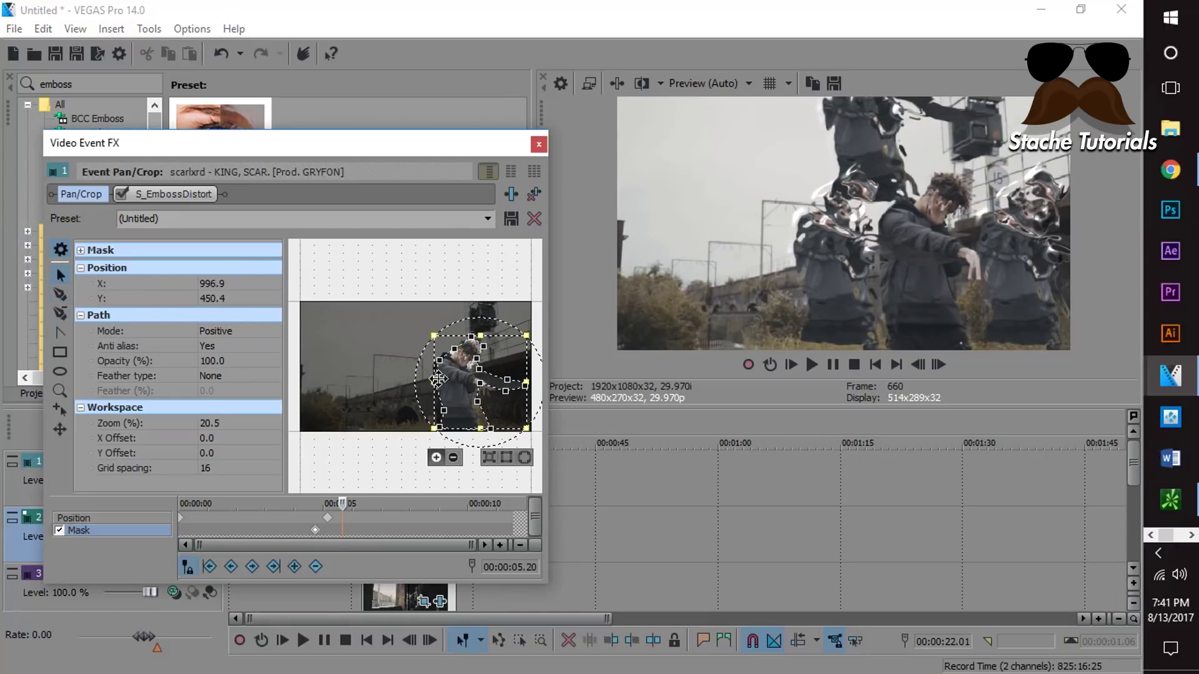
drag(463, 387, 456, 386)
click(809, 273)
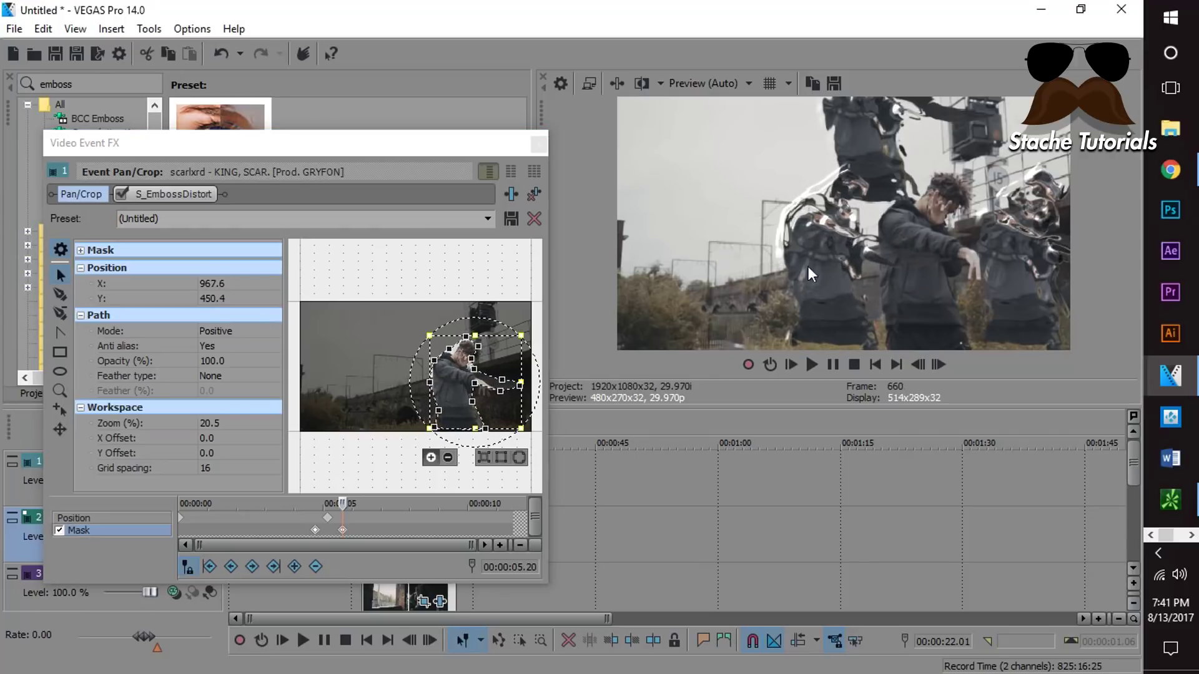
click(538, 145)
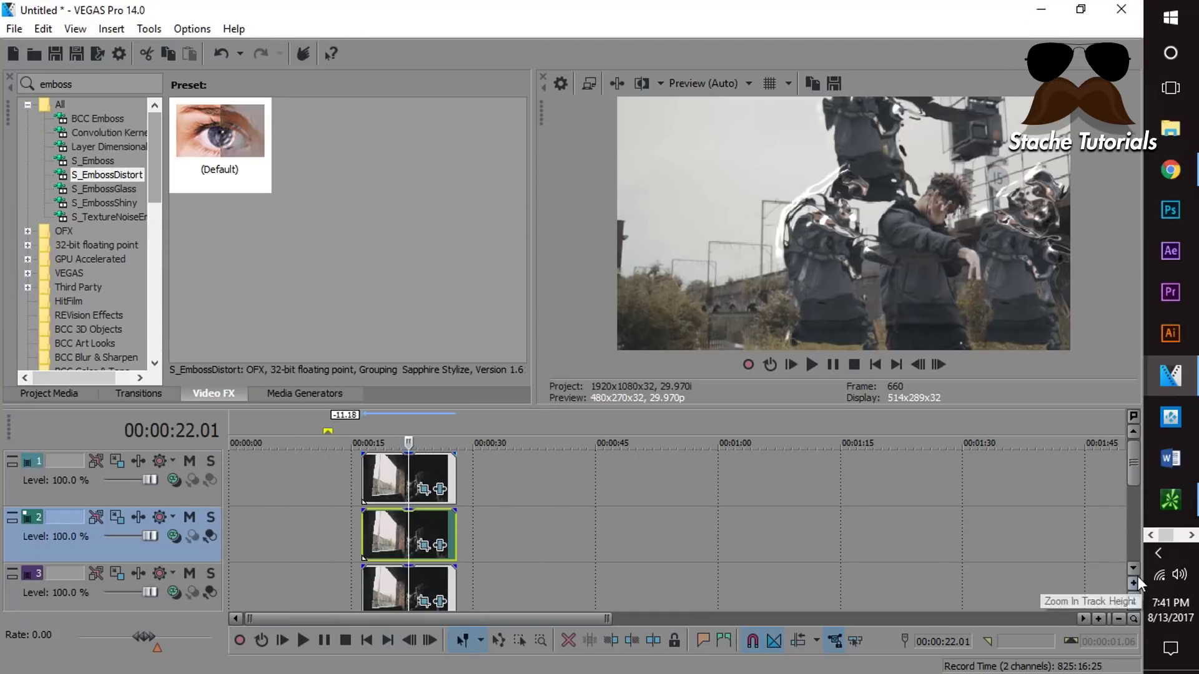
Step: Delete the ghost dancer clips on tracks 1 and 2
scroll(1135, 572, down, 2)
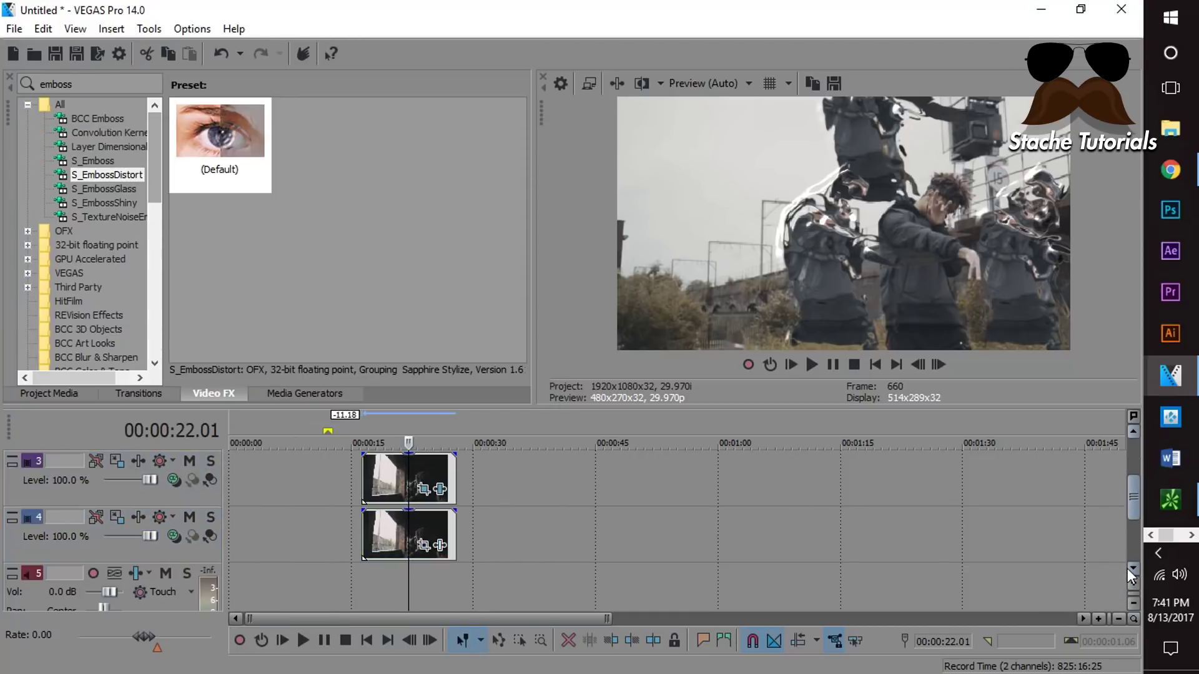
click(1132, 433)
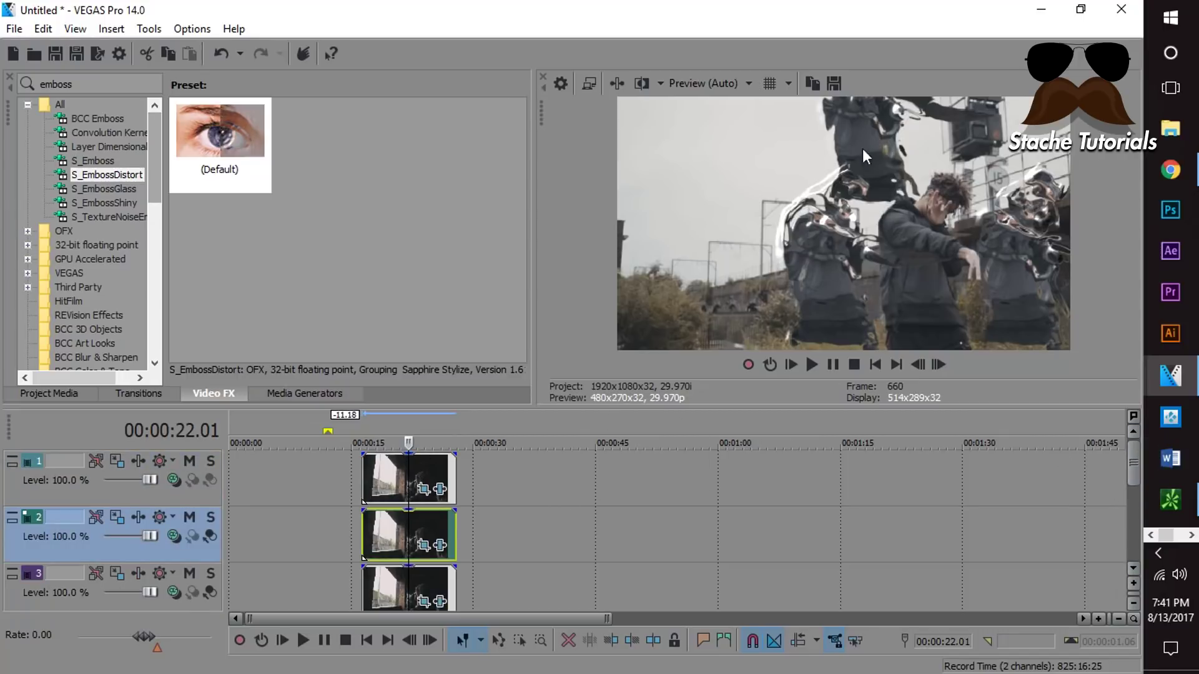
scroll(572, 512, down, 3)
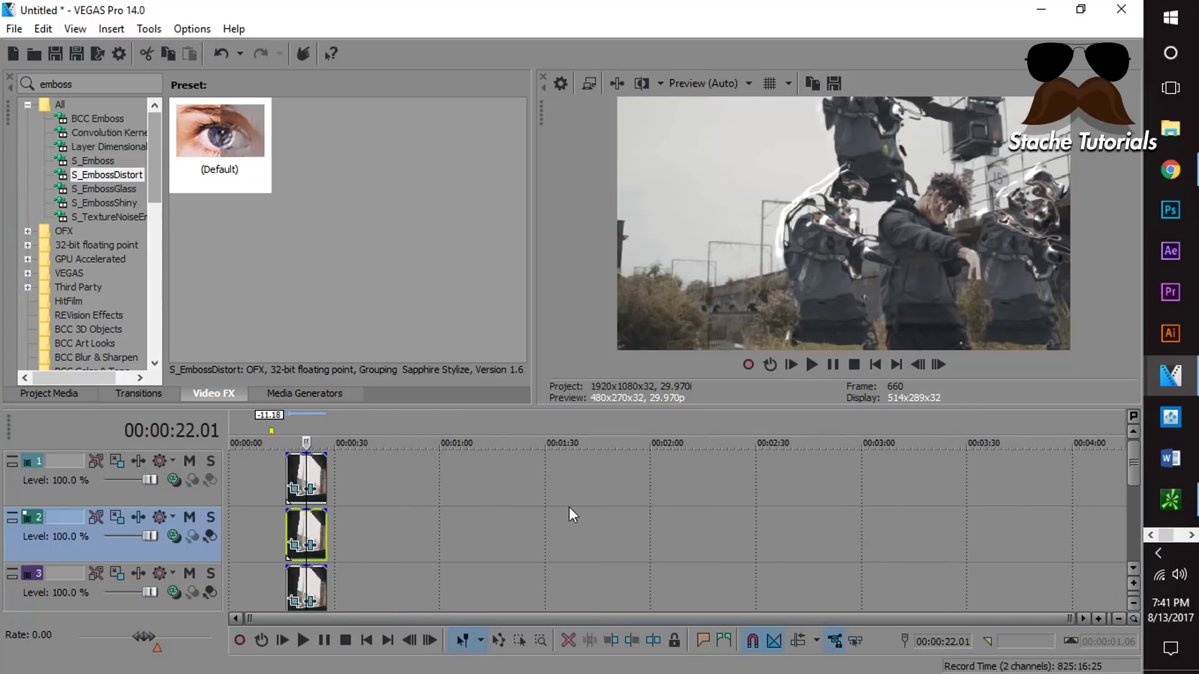
click(297, 466)
key(Delete)
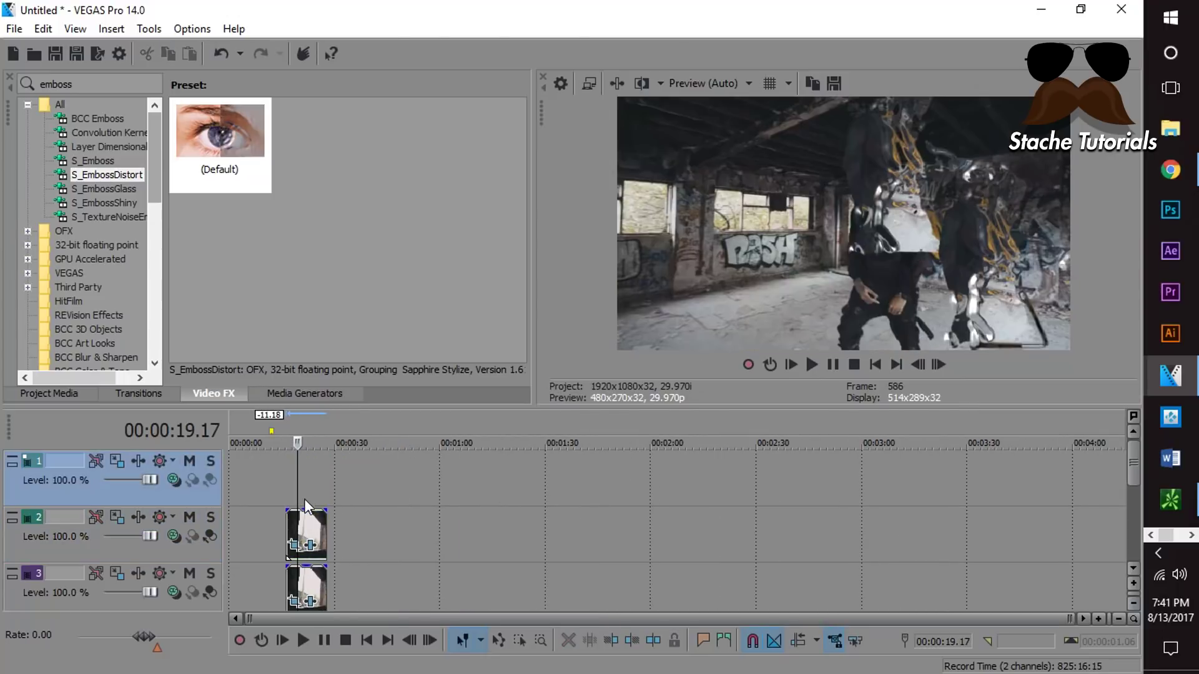
click(305, 534)
key(Delete)
Step: Select the remaining clips and apply S_EmbossDistort to the original dancer clip on track 4
click(1132, 568)
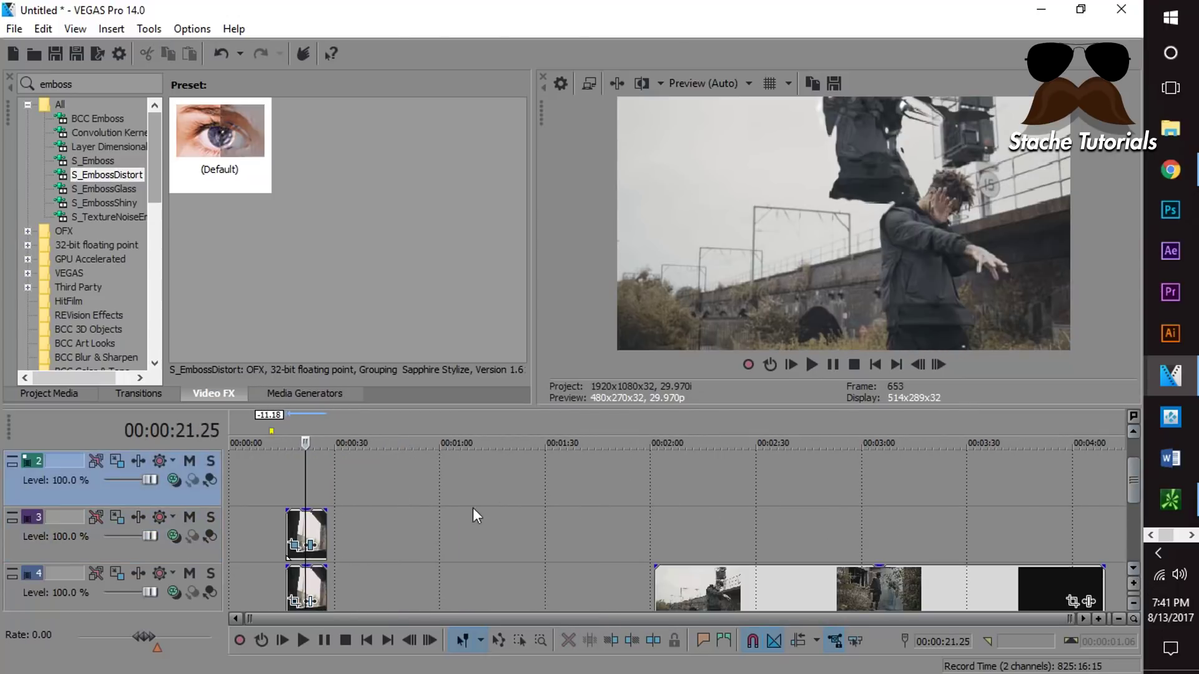
click(320, 534)
click(303, 577)
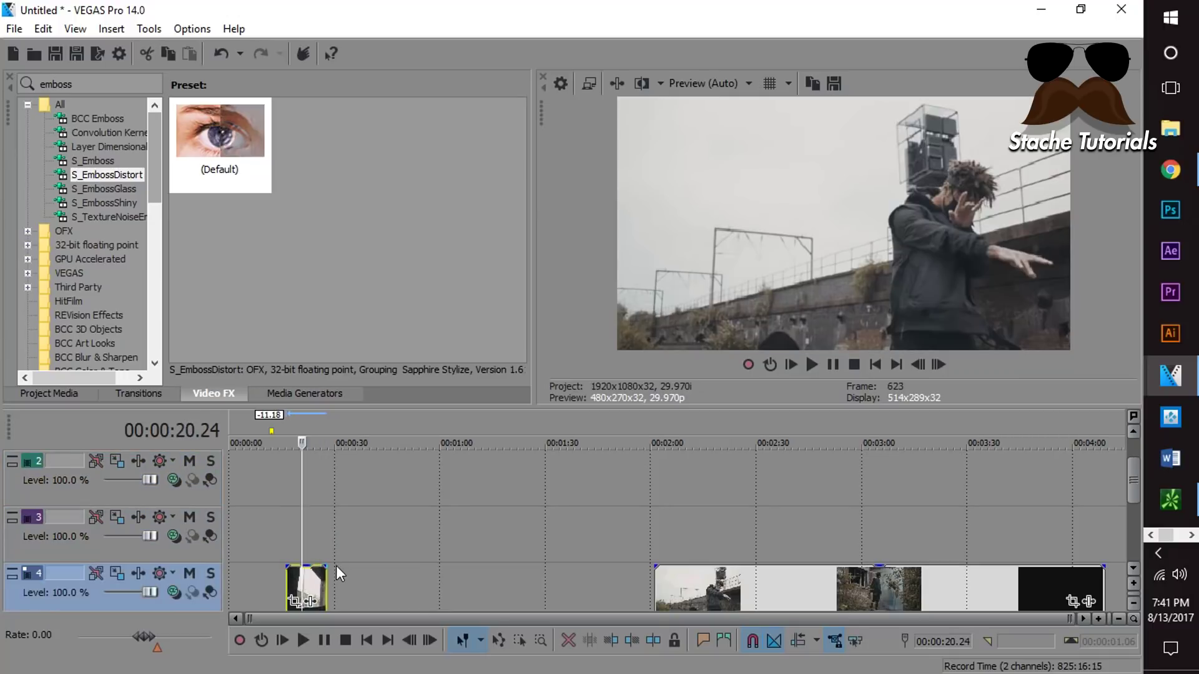
scroll(309, 581, up, 3)
drag(220, 144, 392, 583)
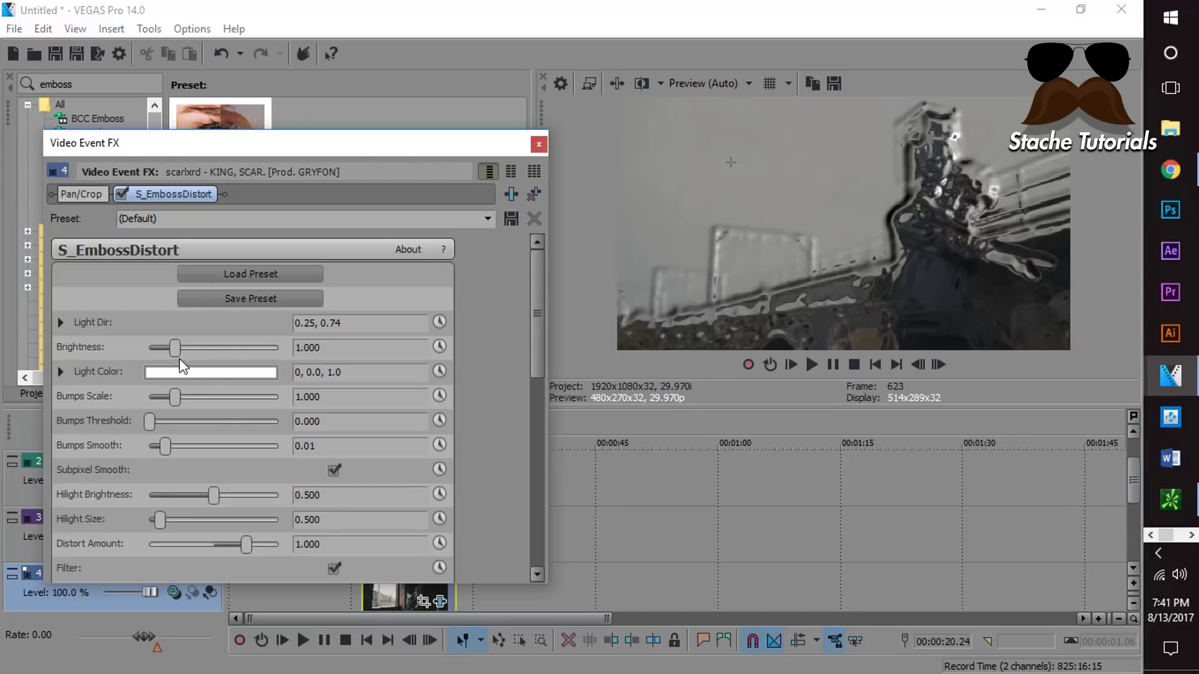
Step: Raise the emboss Brightness to about 1.939 and set Distort Amount to -0.395
drag(175, 348, 204, 355)
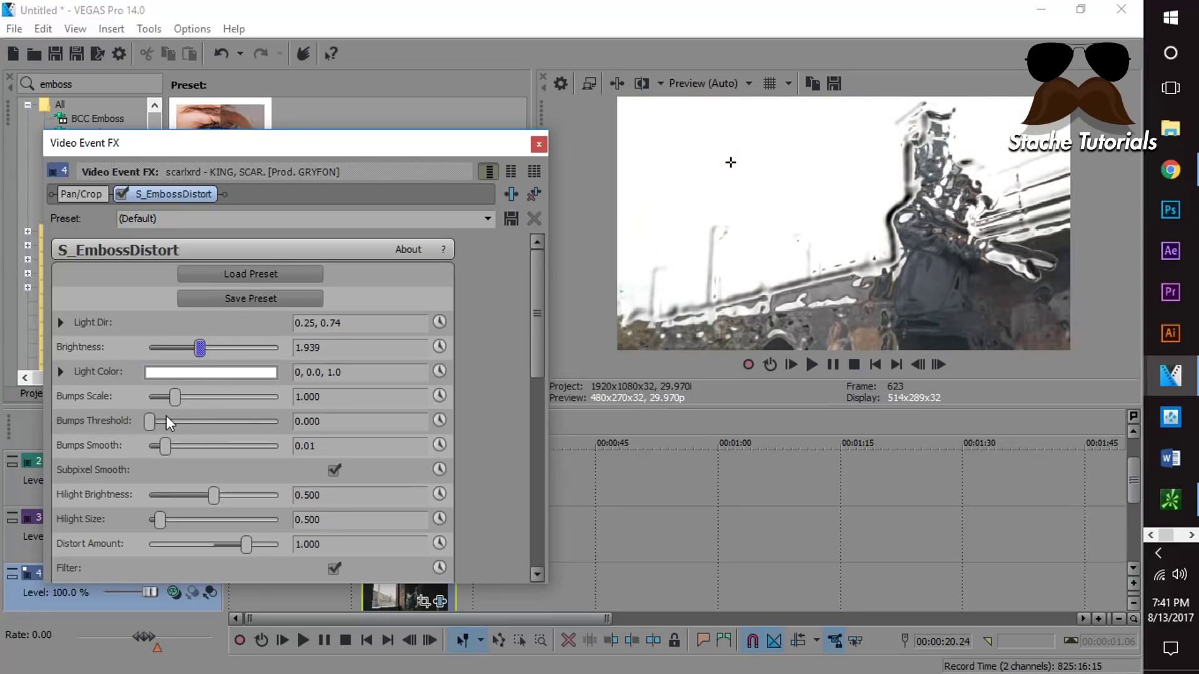
drag(247, 545, 203, 548)
scroll(535, 374, down, 3)
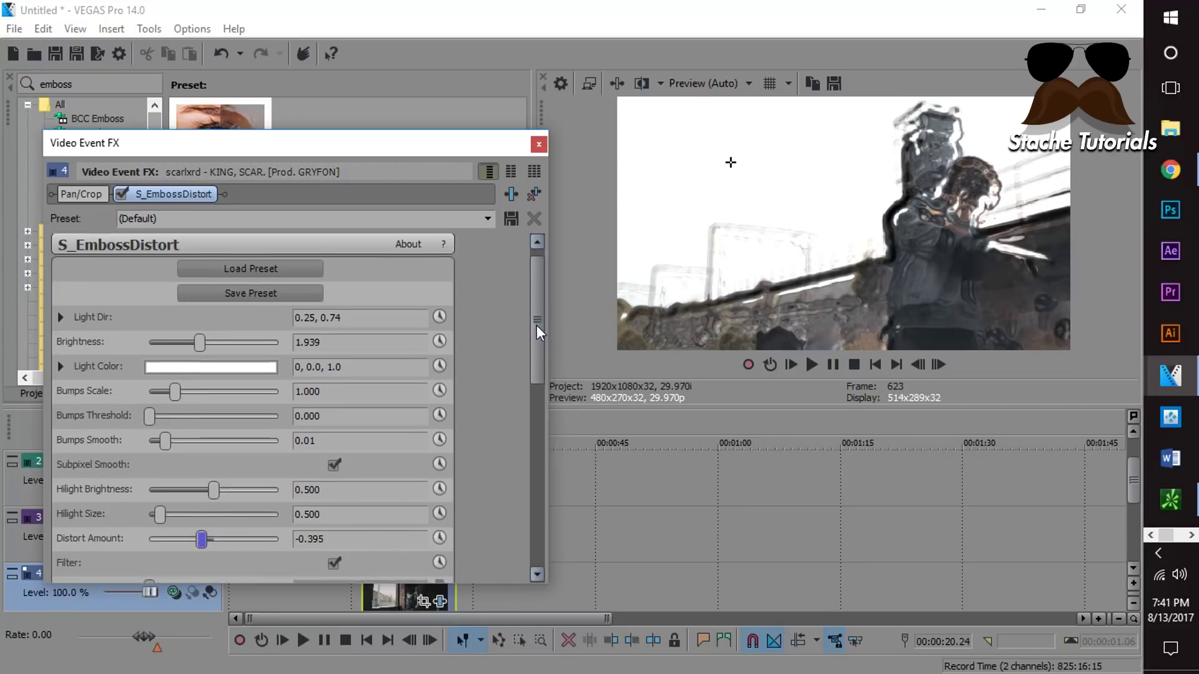
scroll(545, 526, down, 2)
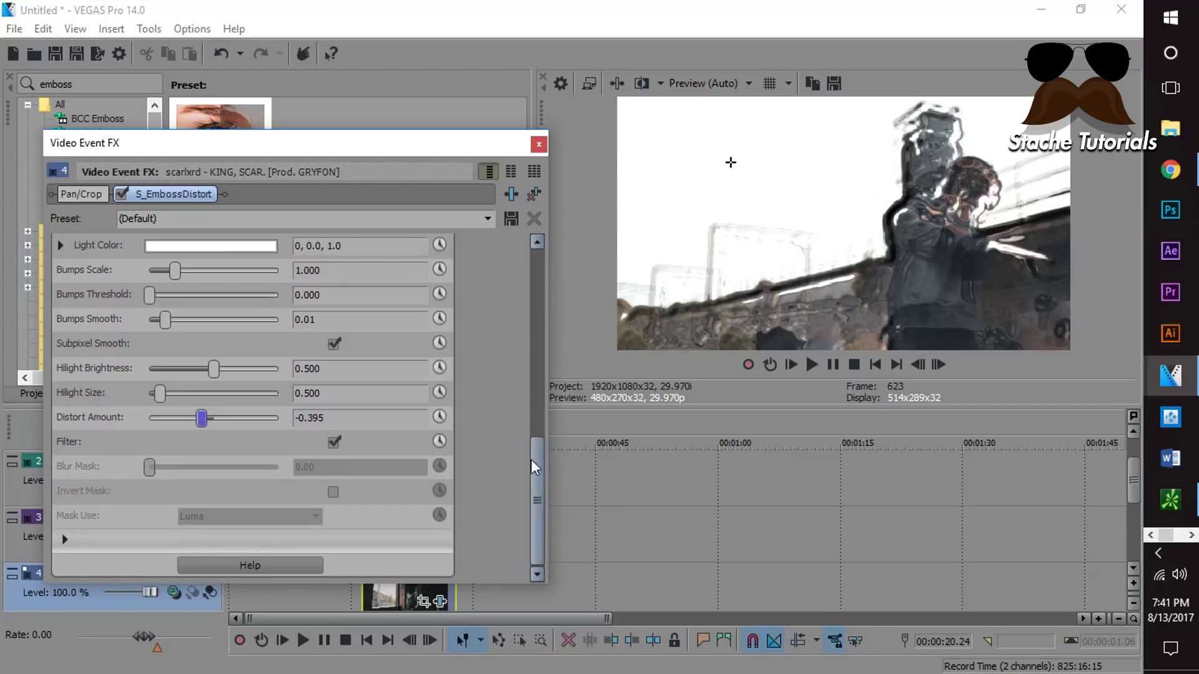
drag(536, 455, 552, 313)
Step: Set Hilight Size to 0.467, toggle Filter off and on, and move the FX window higher
scroll(206, 431, down, 4)
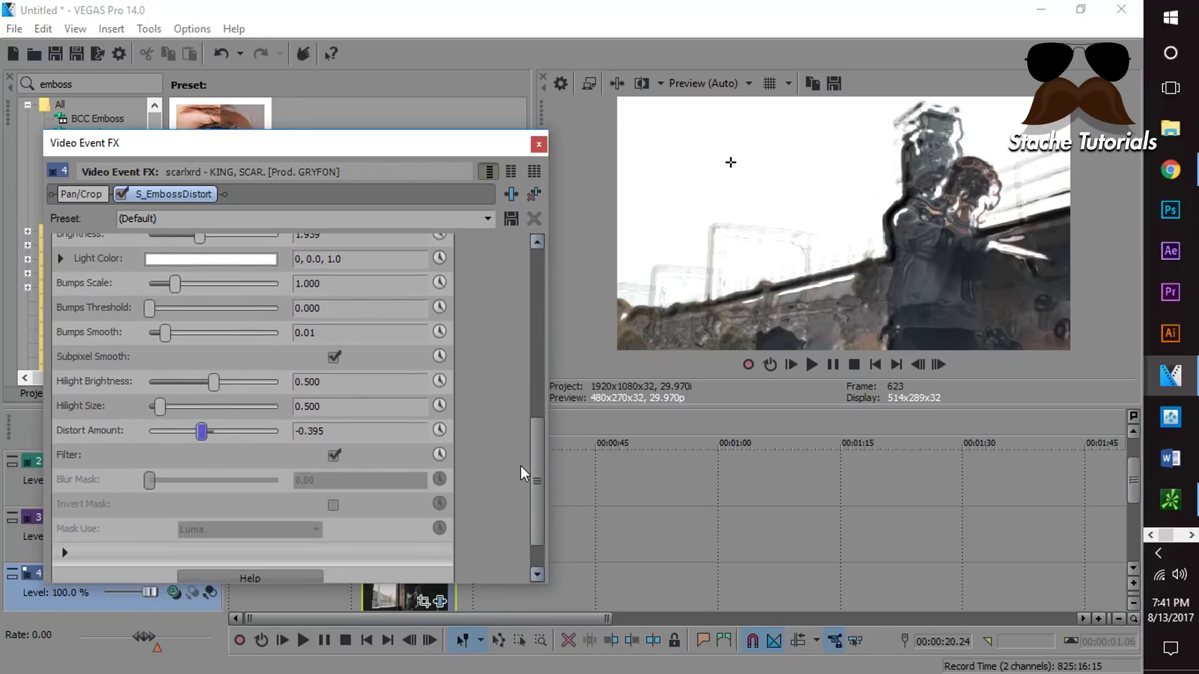
drag(169, 407, 212, 407)
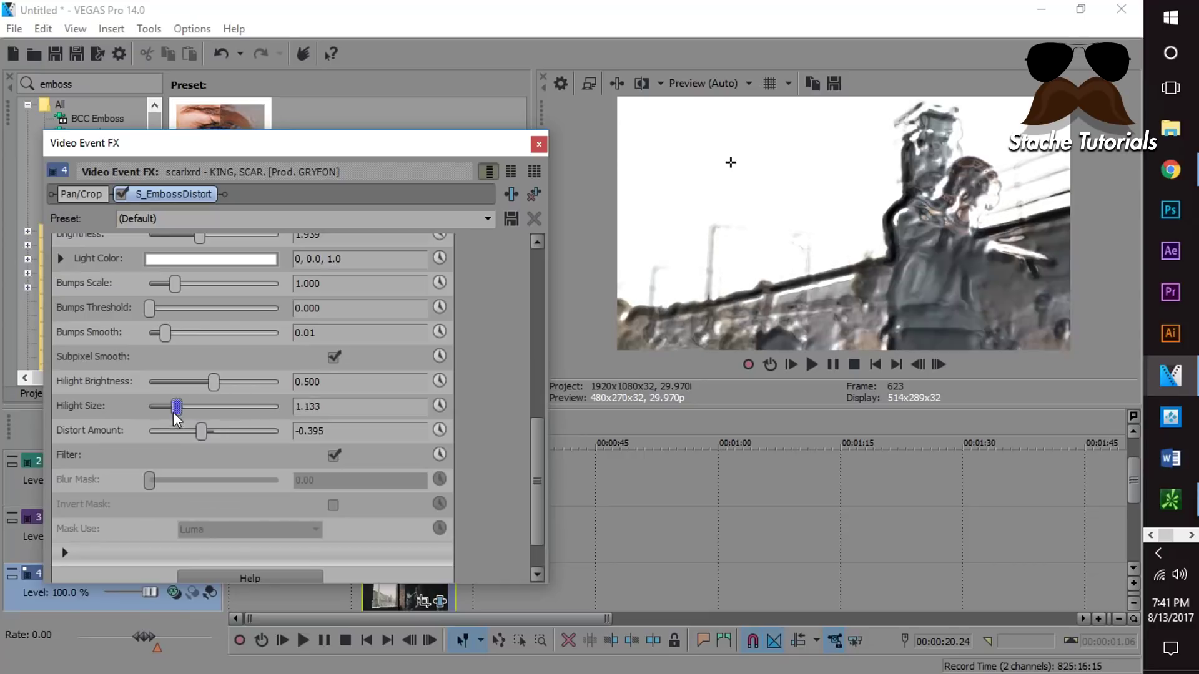
drag(177, 417, 161, 417)
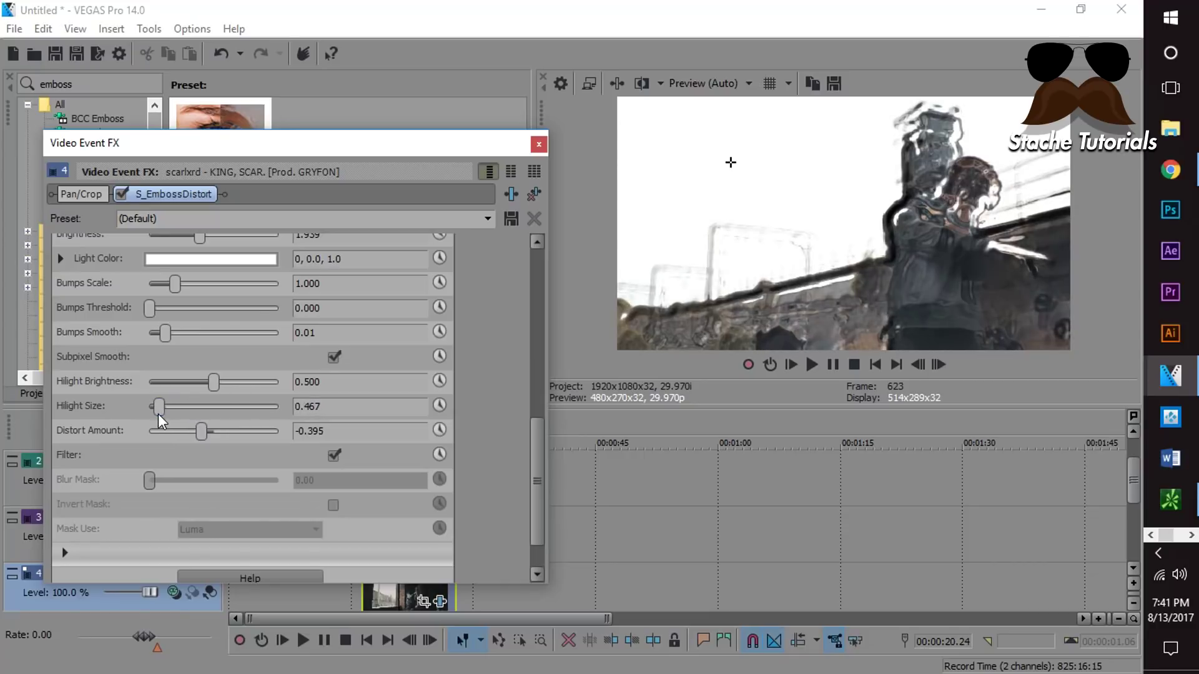
click(335, 457)
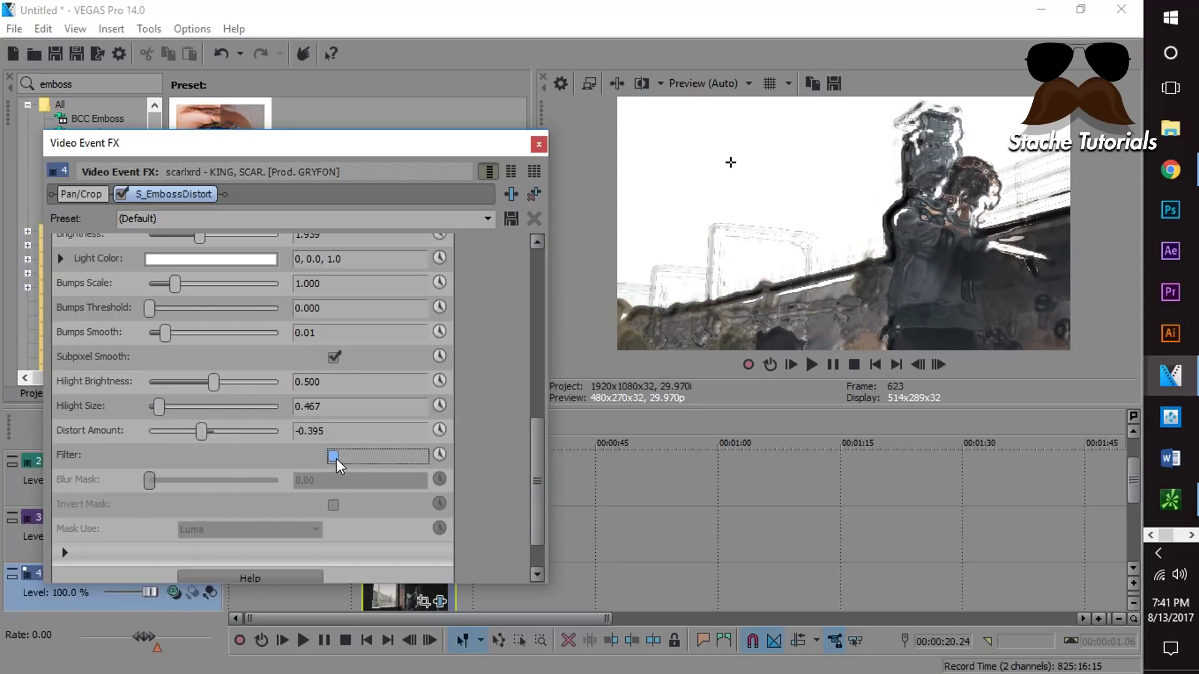
click(334, 457)
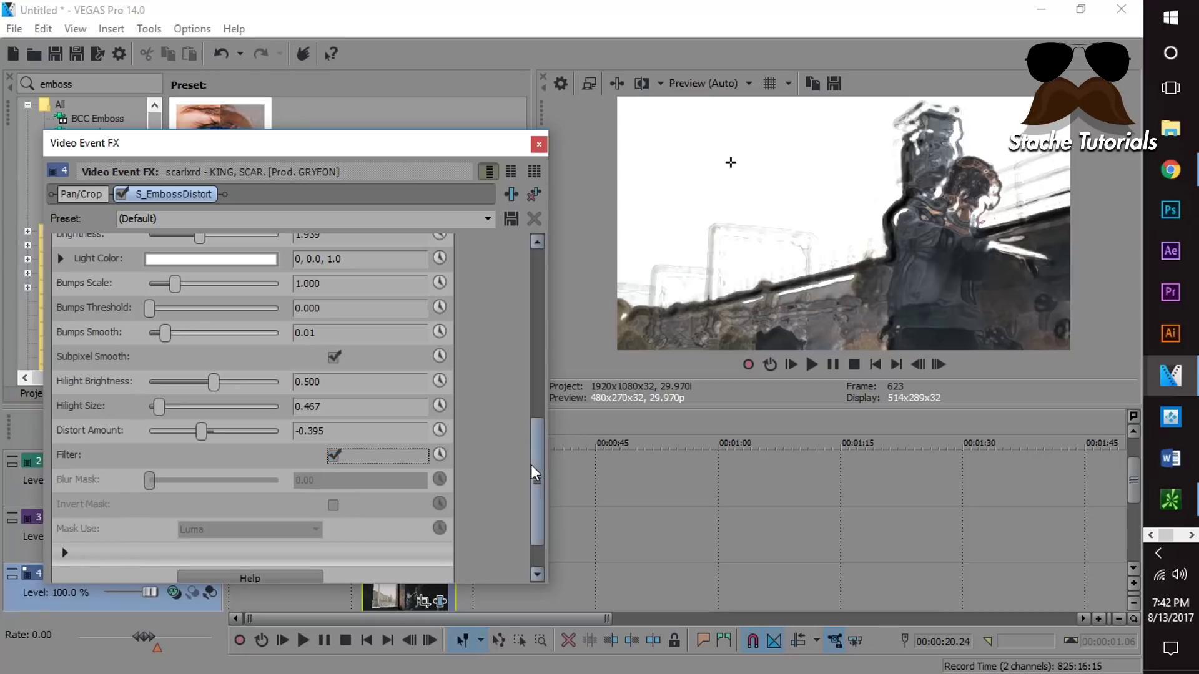
scroll(523, 479, down, 1)
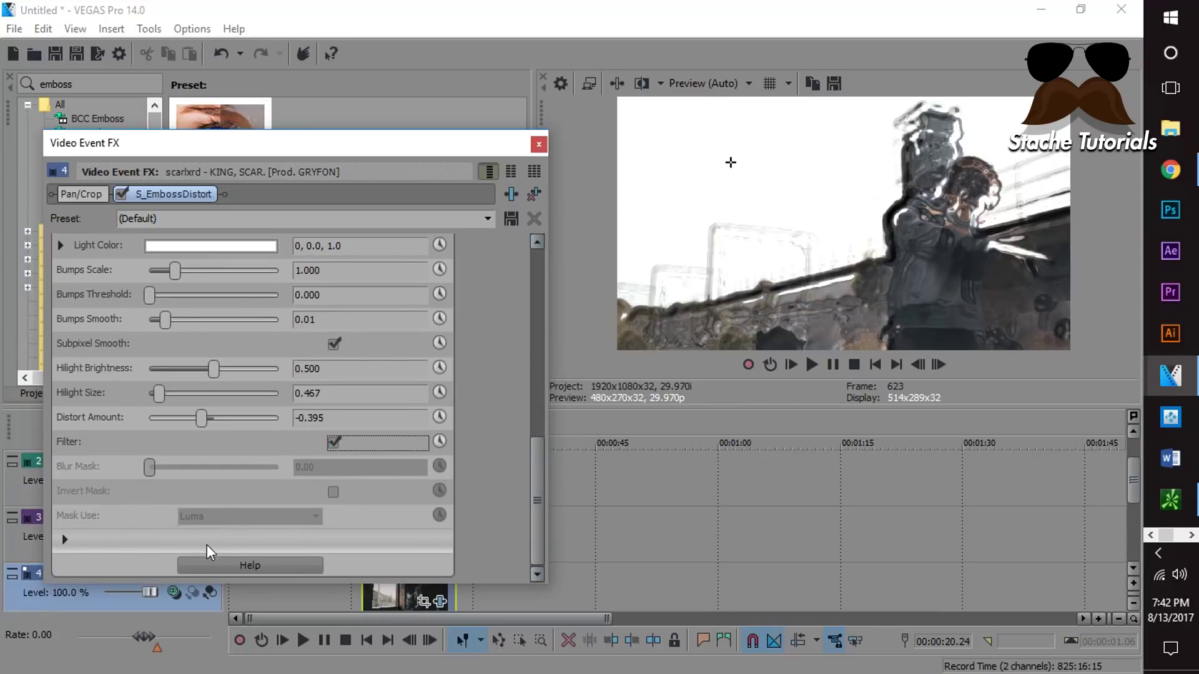
drag(259, 147, 248, 89)
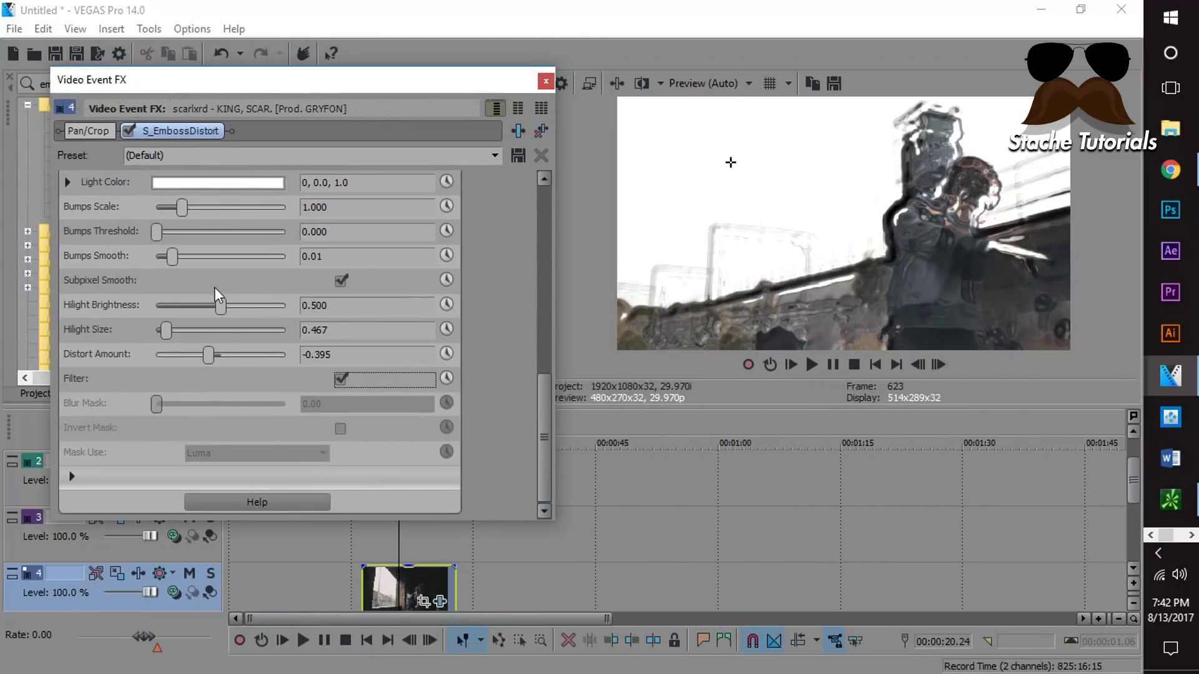
Step: Crop the emboss in from top, left and right, then remove S_EmbossDistort and close the window
click(70, 477)
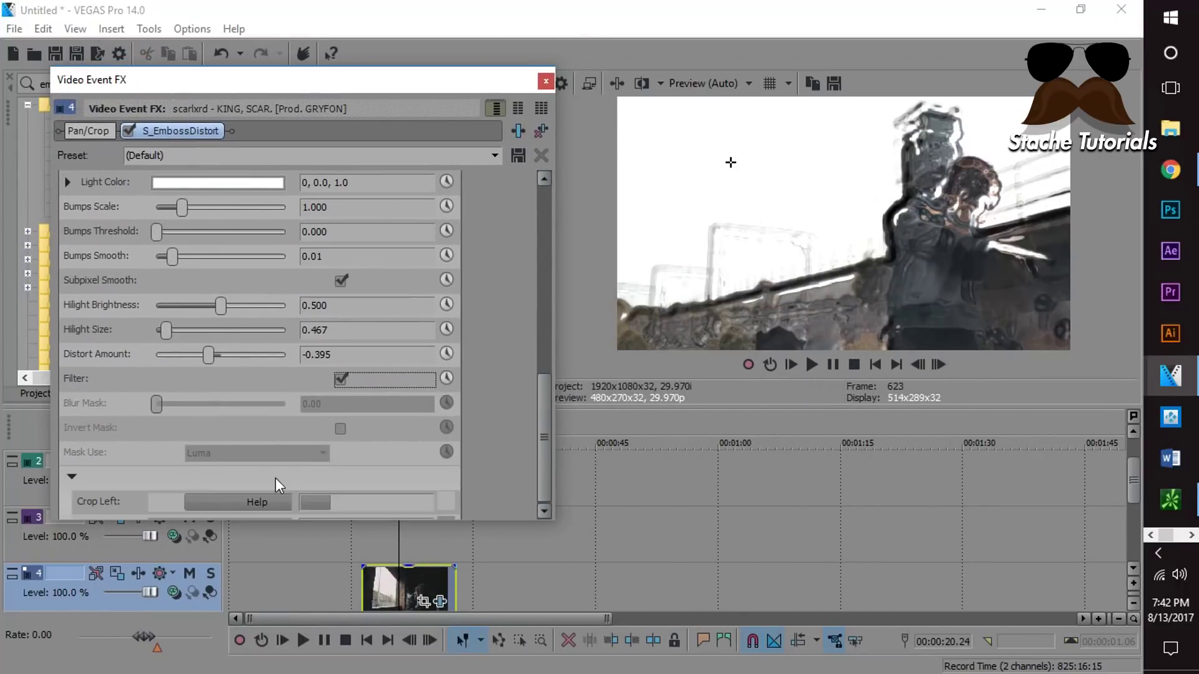
scroll(538, 372, down, 3)
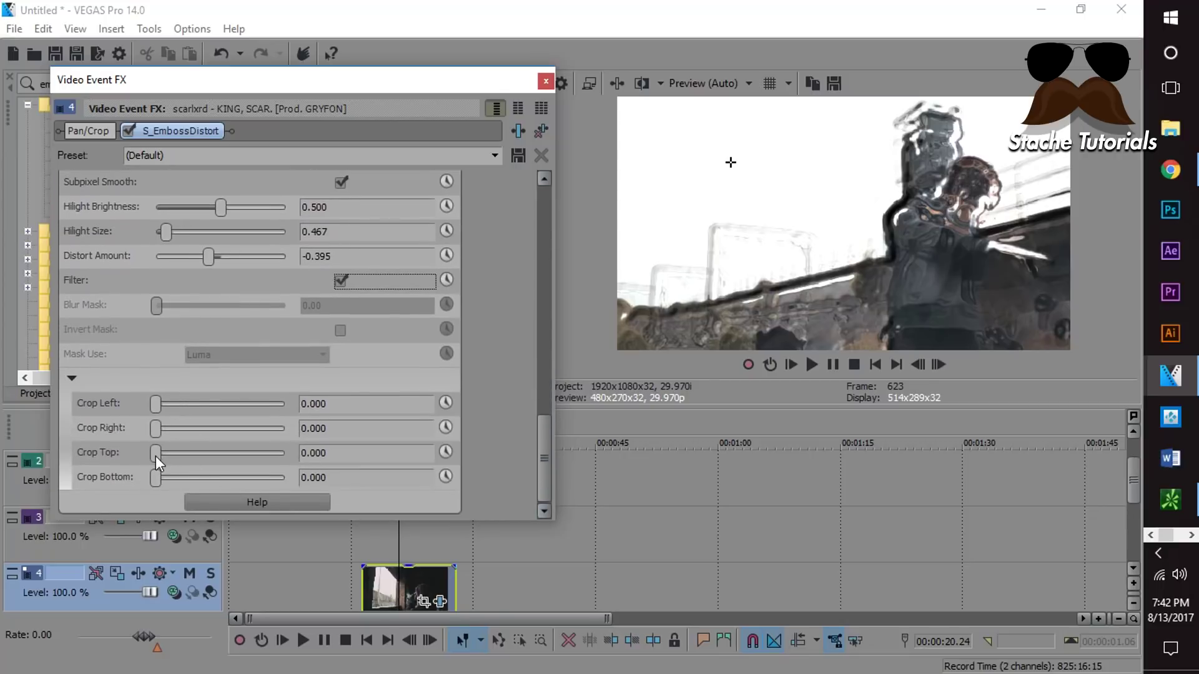
drag(155, 456, 156, 488)
drag(155, 404, 237, 422)
mouse_move(156, 429)
mouse_down()
mouse_move(198, 426)
mouse_move(138, 434)
mouse_up()
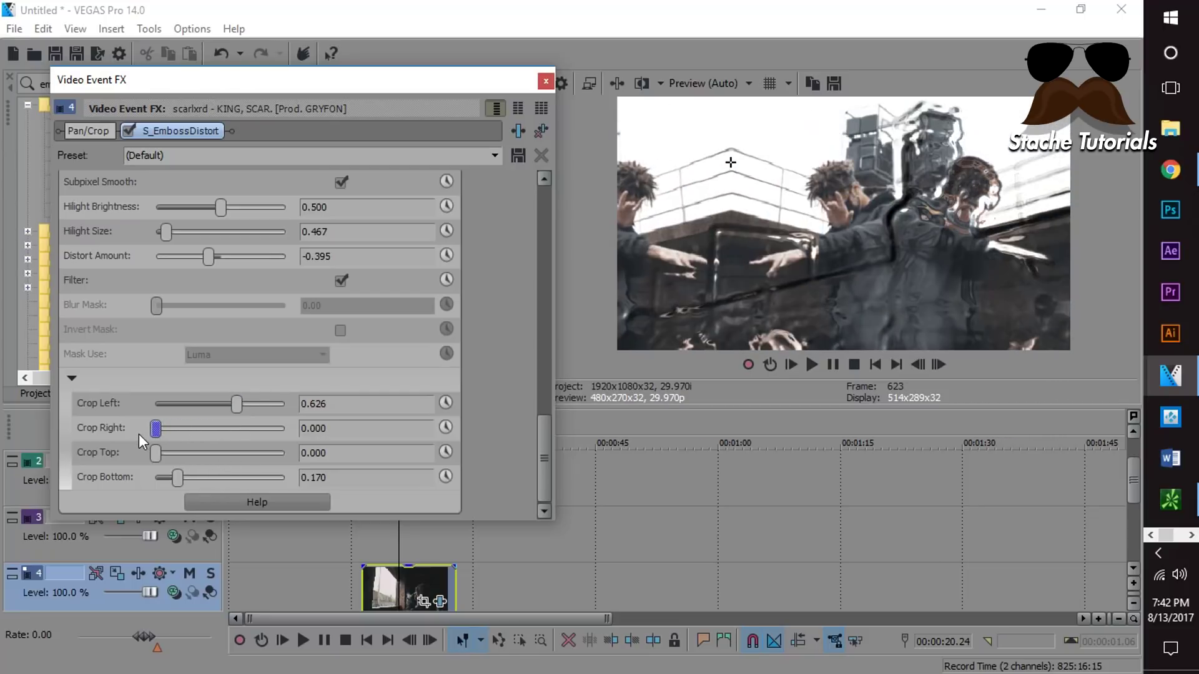
click(541, 130)
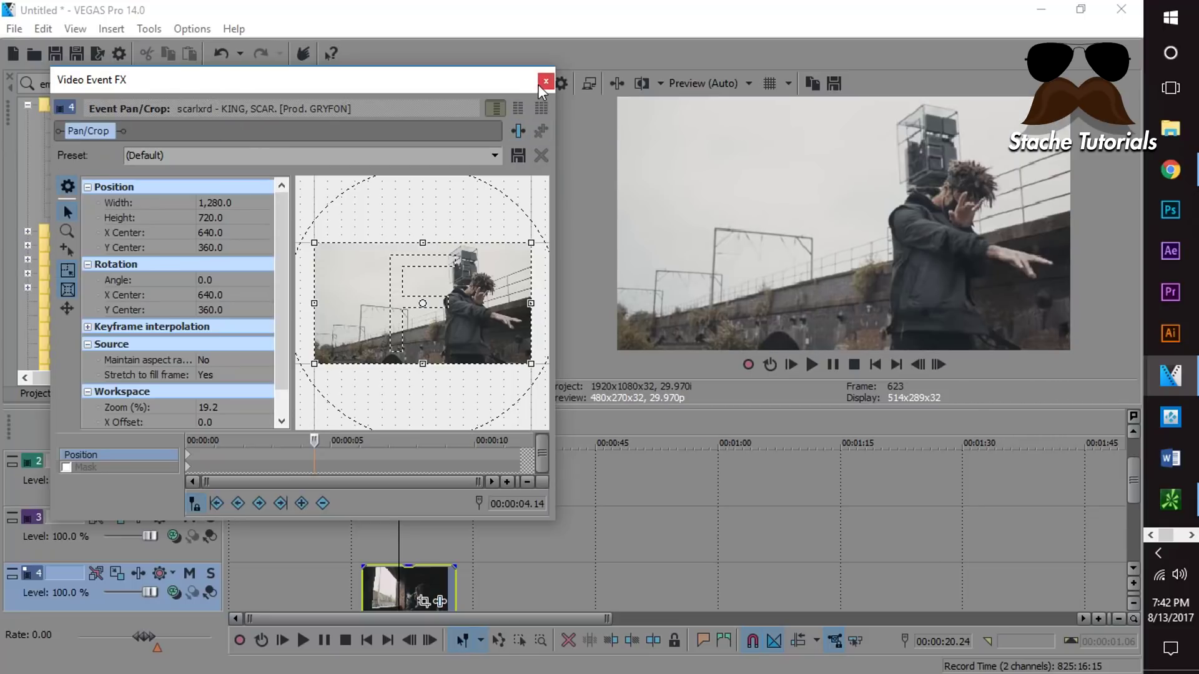
click(545, 81)
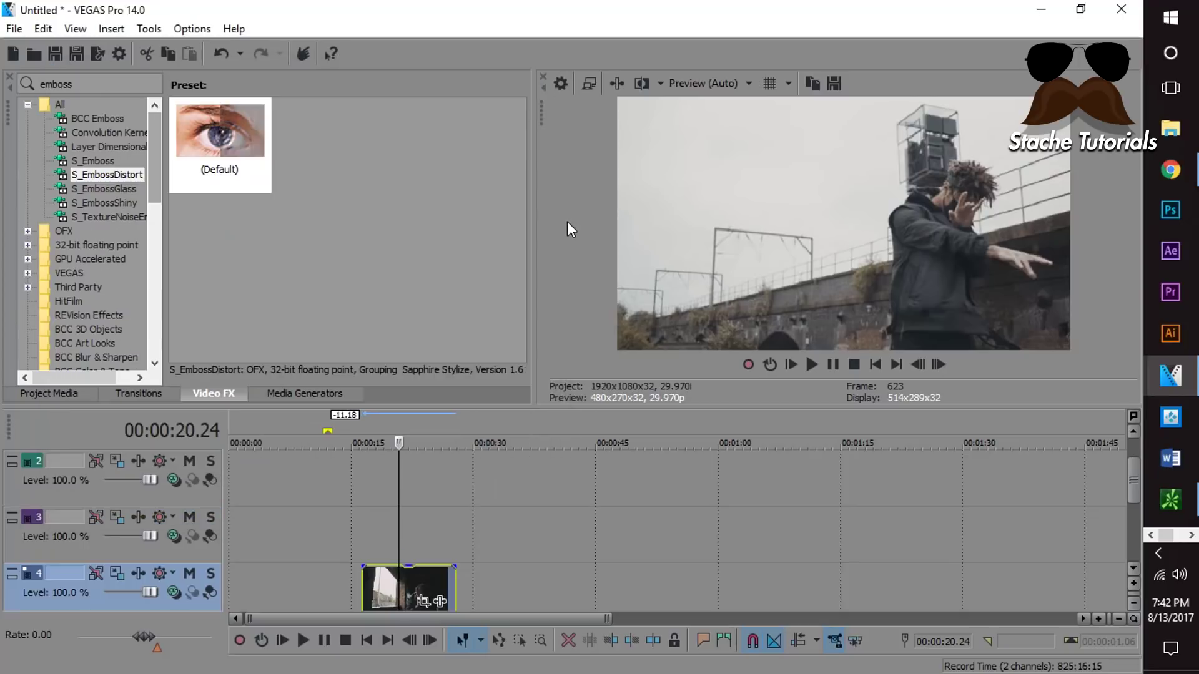
Step: Scrub the track 4 clip to 00:00:20.29 and open its Event Pan/Crop settings
click(415, 580)
click(391, 571)
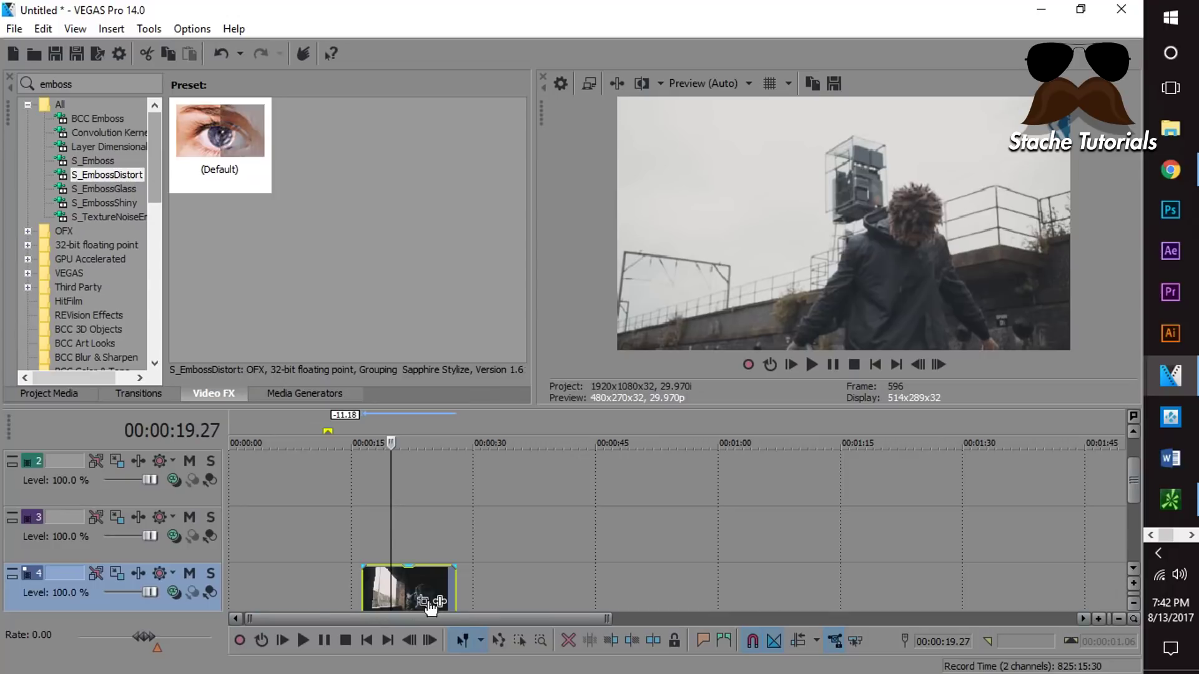
click(403, 586)
click(413, 582)
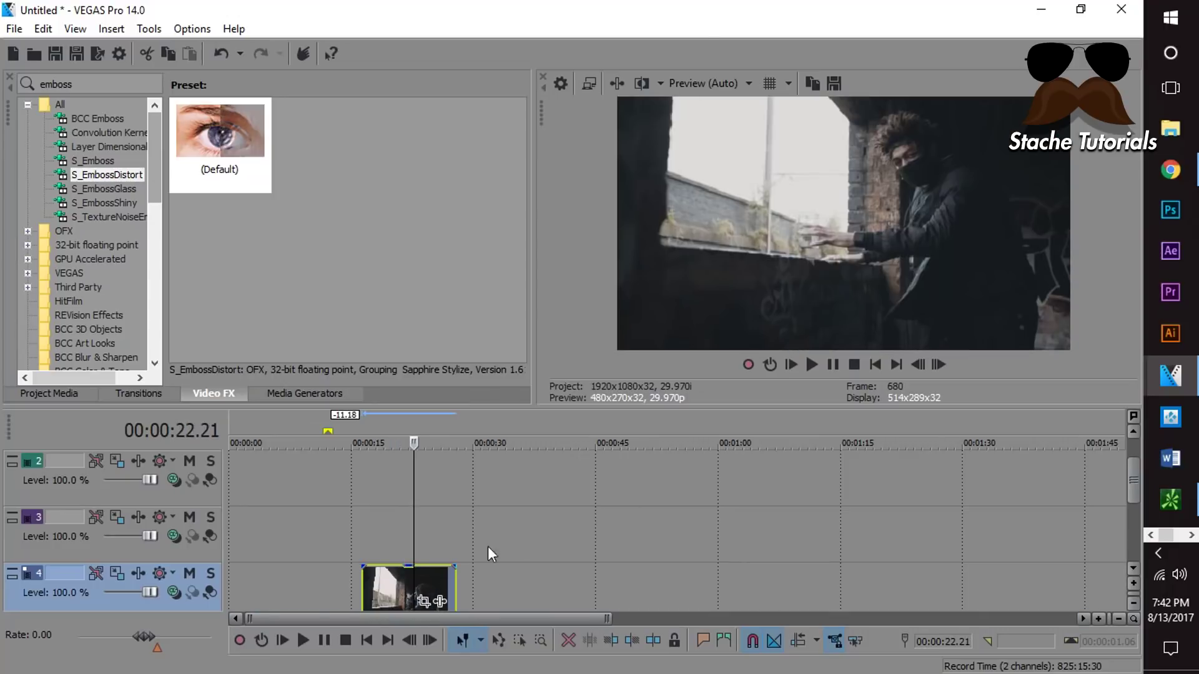
click(399, 588)
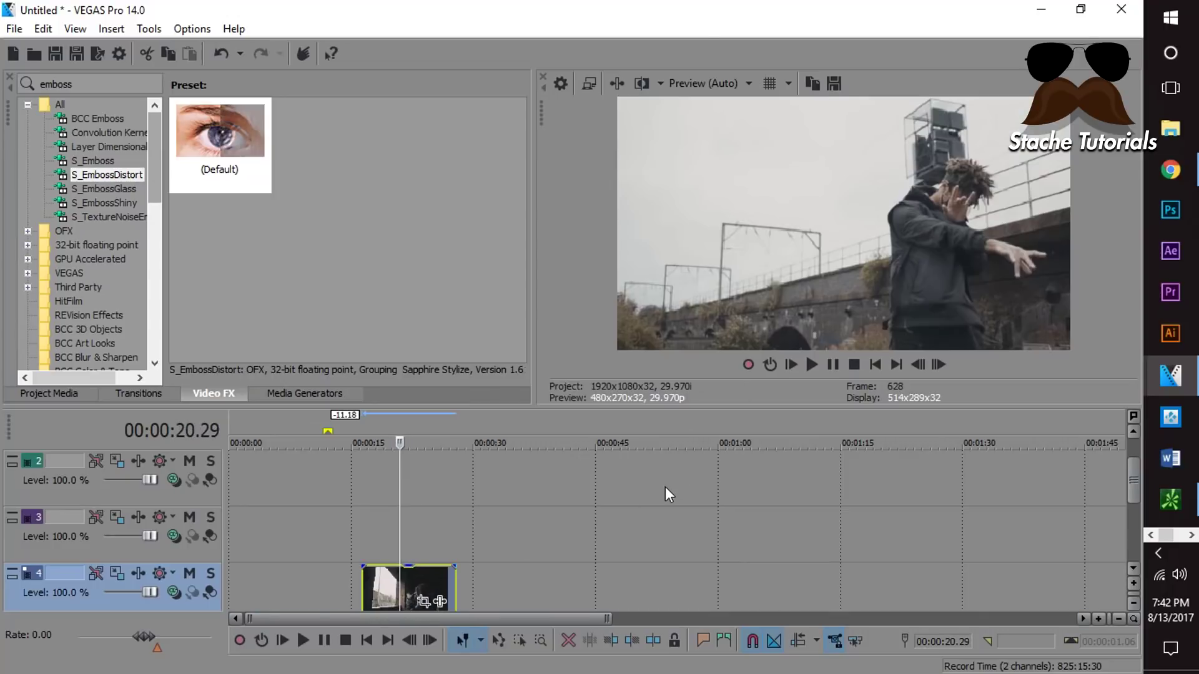
click(424, 603)
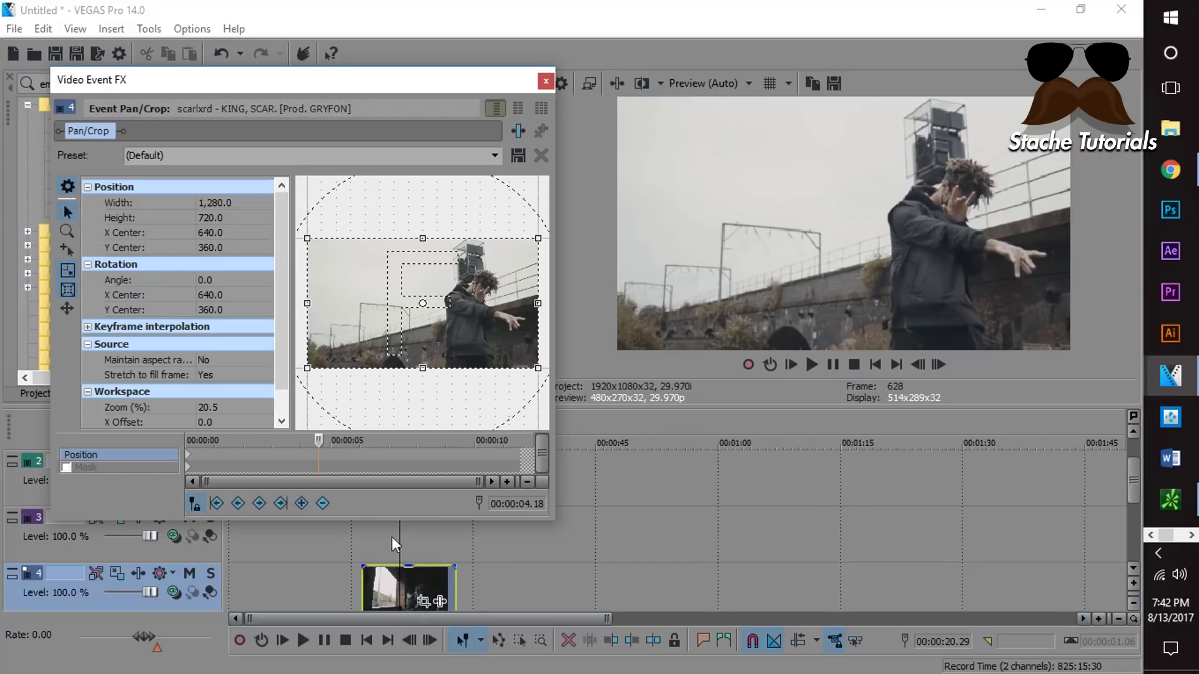
Step: Enable Mask and place mask points from the dancer's feet up his left edge and around his head
click(66, 467)
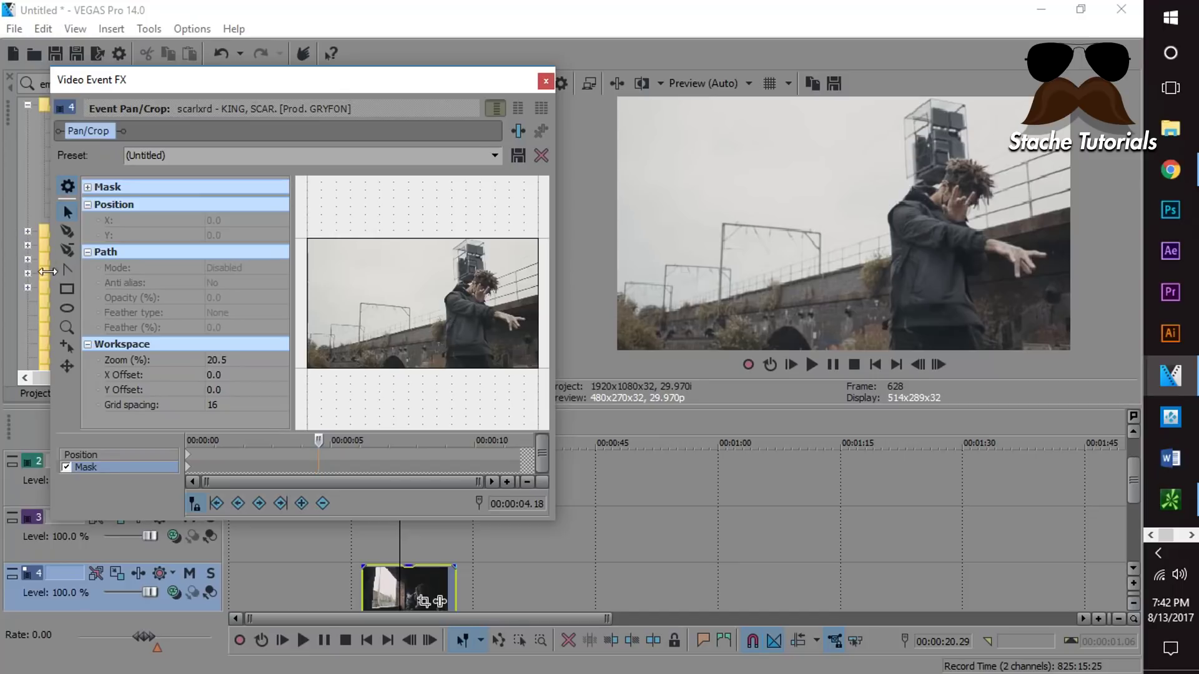
click(447, 365)
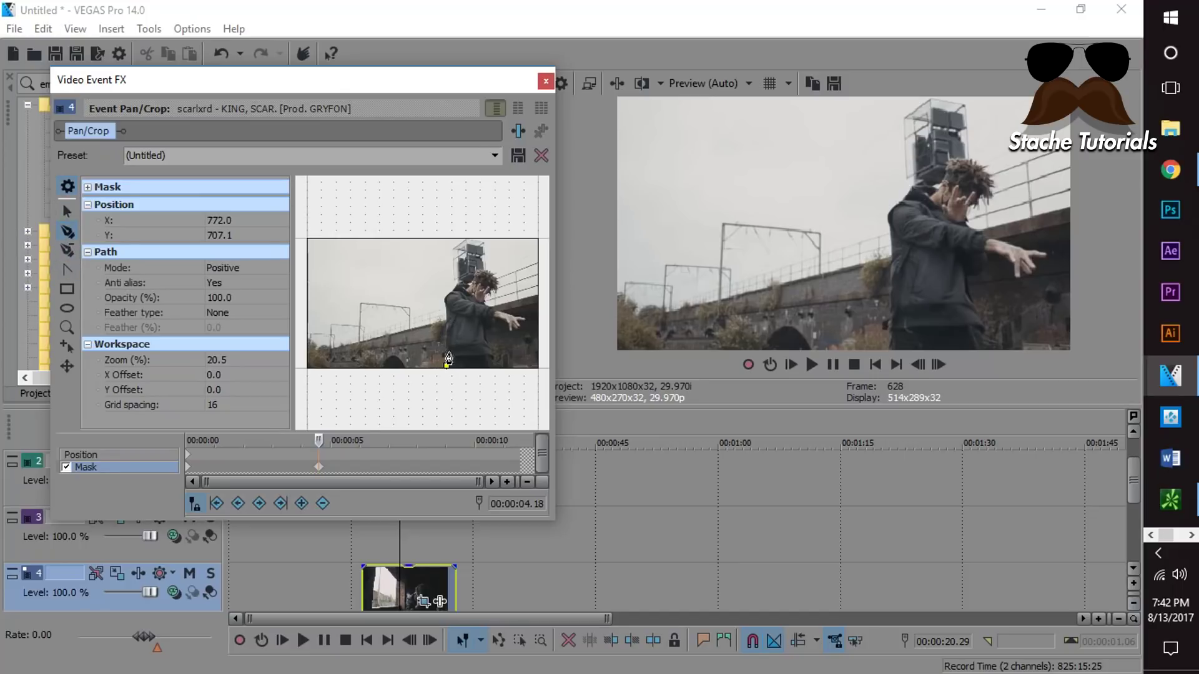
click(449, 339)
click(447, 309)
click(451, 290)
click(460, 279)
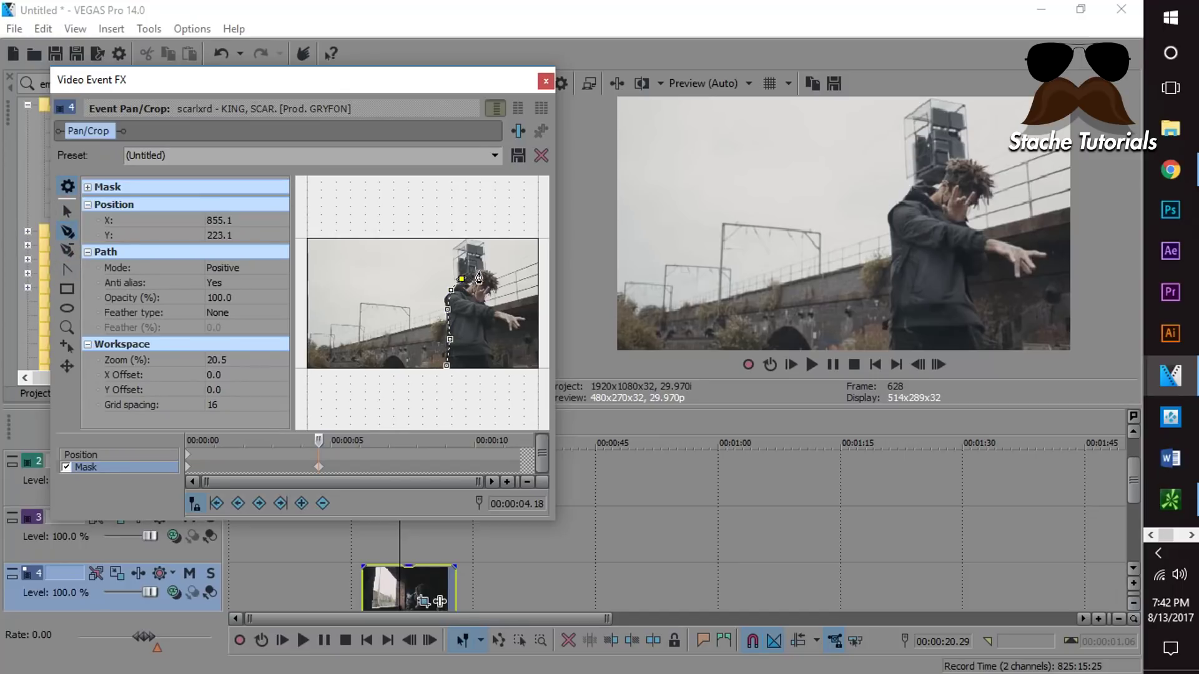
click(482, 272)
click(494, 280)
click(491, 291)
click(484, 296)
Step: Trace the dancer's arm, right side and bottom edge, close the mask path, and close Pan/Crop
click(491, 314)
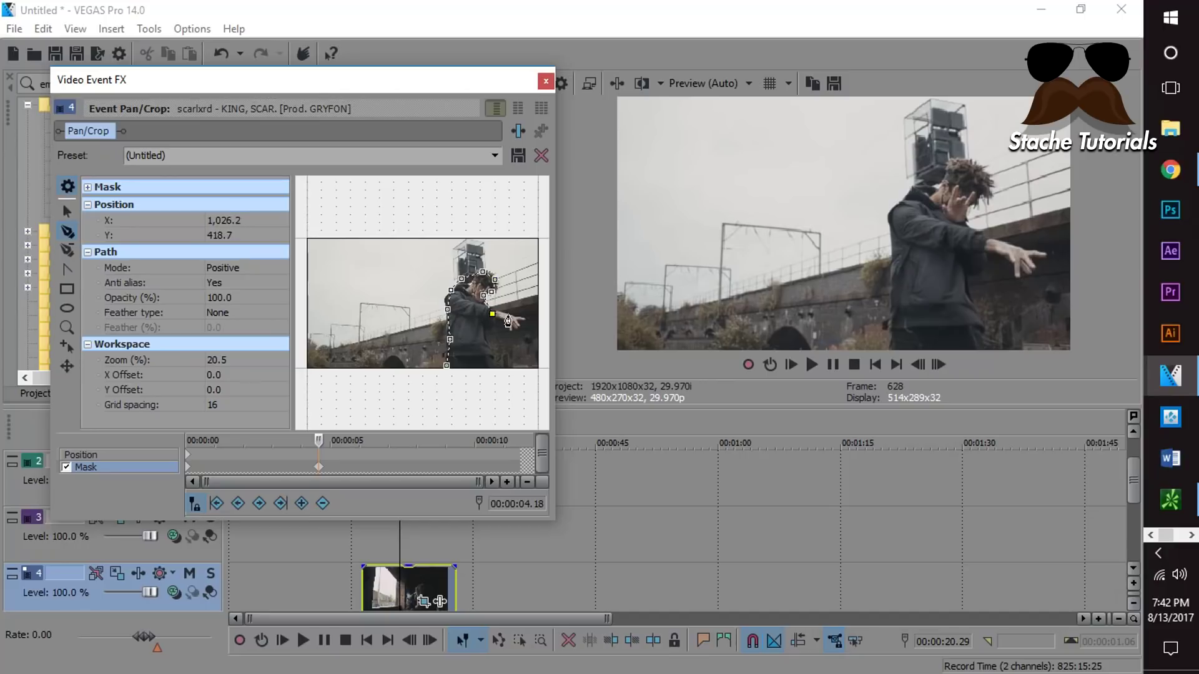
click(526, 320)
click(519, 326)
click(502, 325)
click(490, 324)
click(483, 356)
click(498, 373)
click(446, 365)
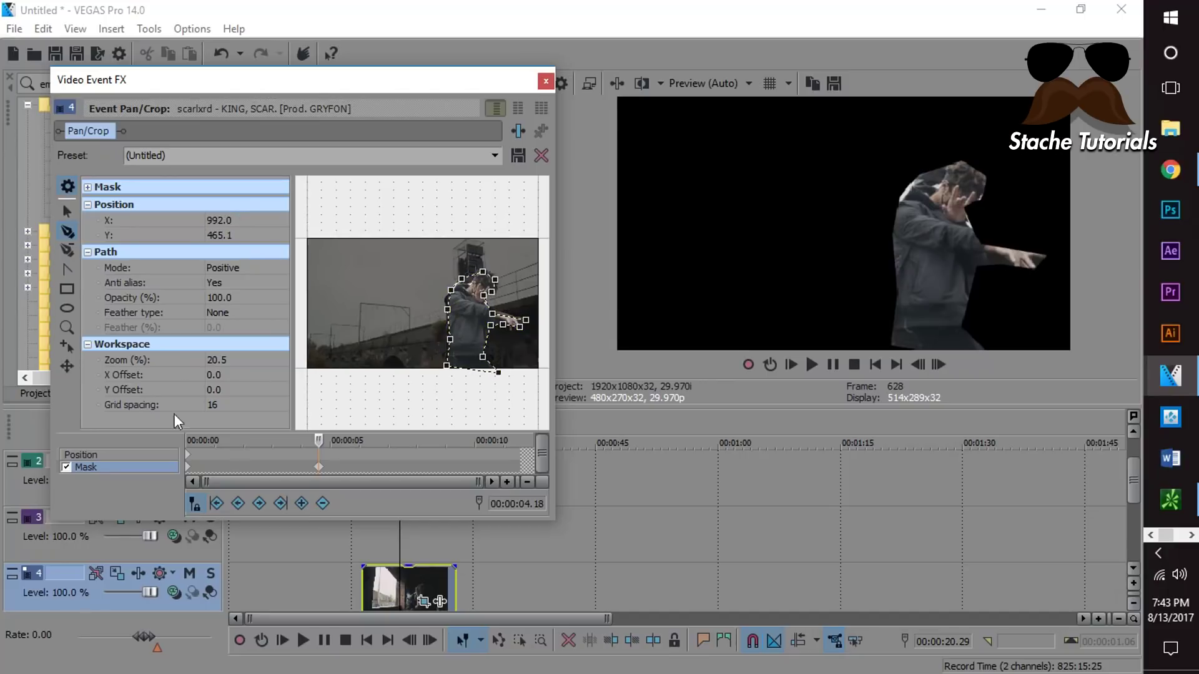
click(546, 80)
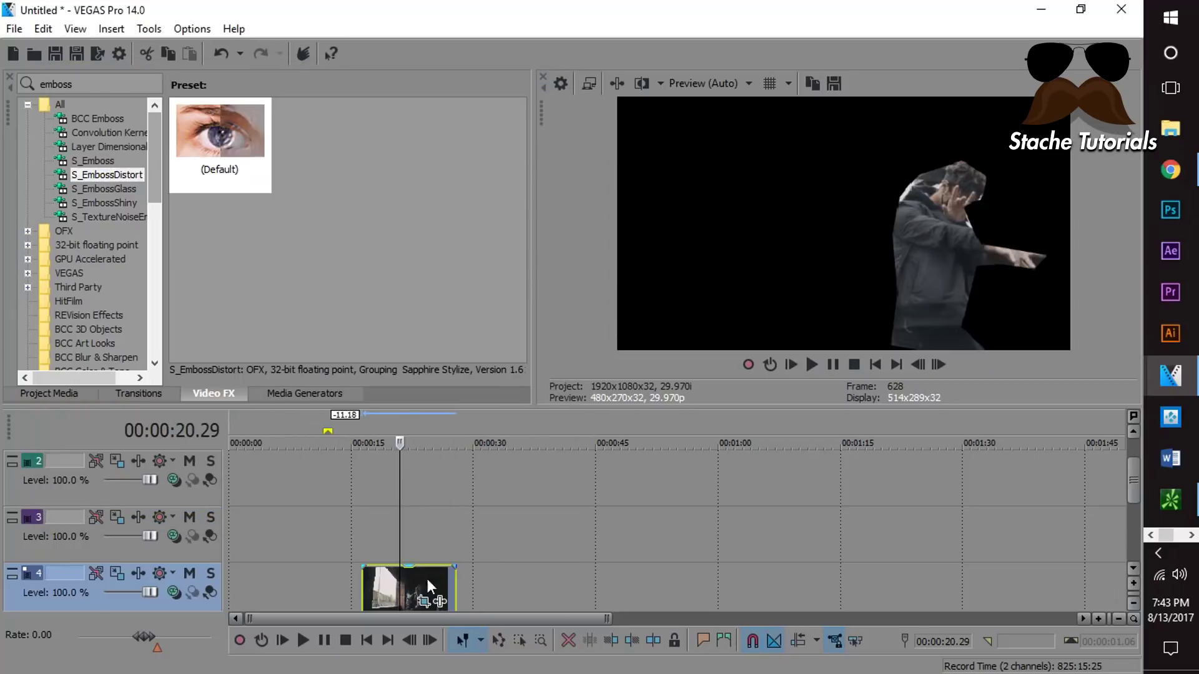
Step: Duplicate the masked clip onto track 3 and turn off the track 4 clip's mask
drag(394, 582, 393, 538)
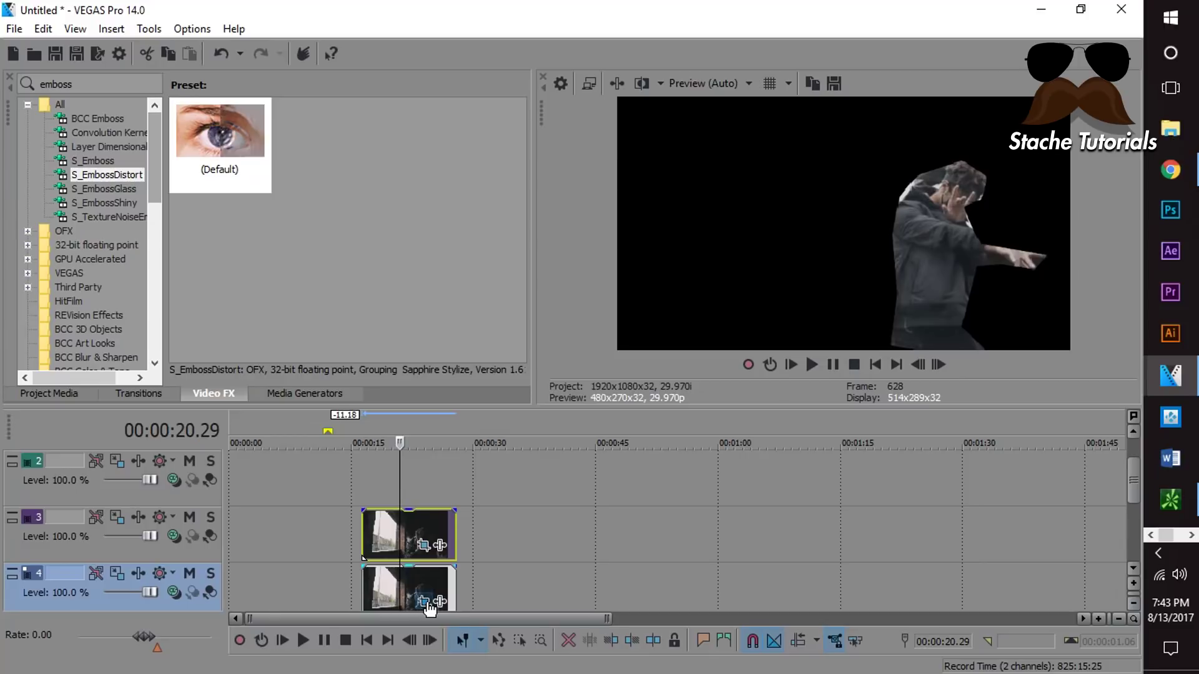
click(423, 602)
click(66, 467)
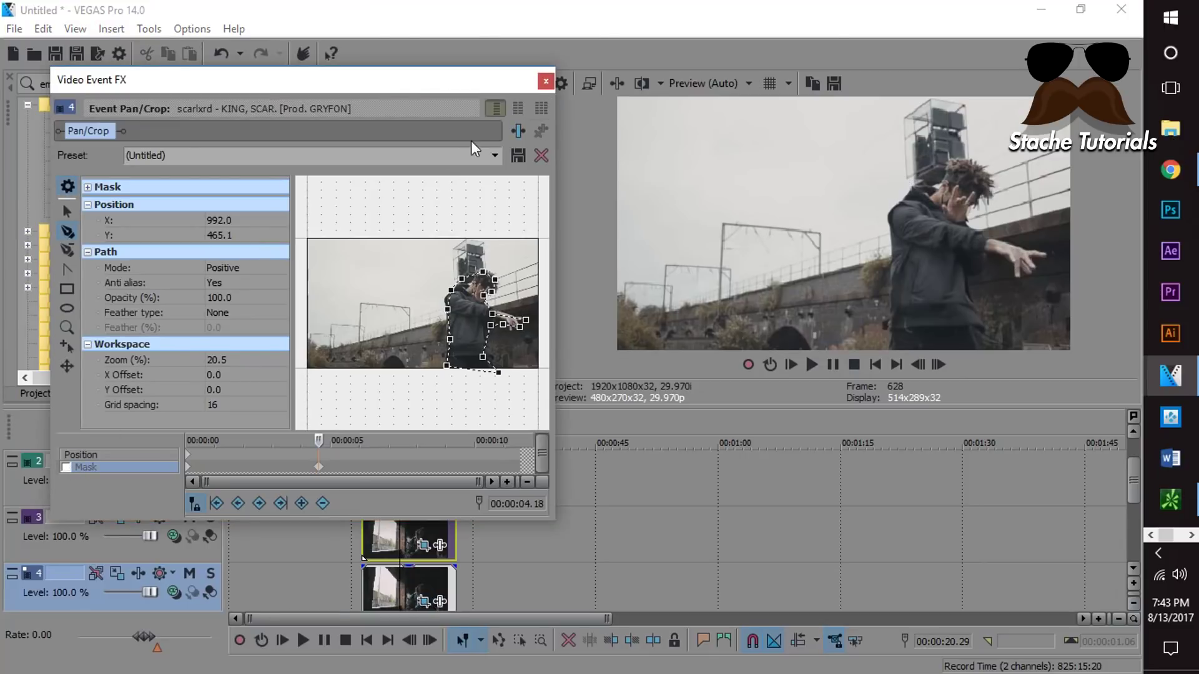
click(546, 81)
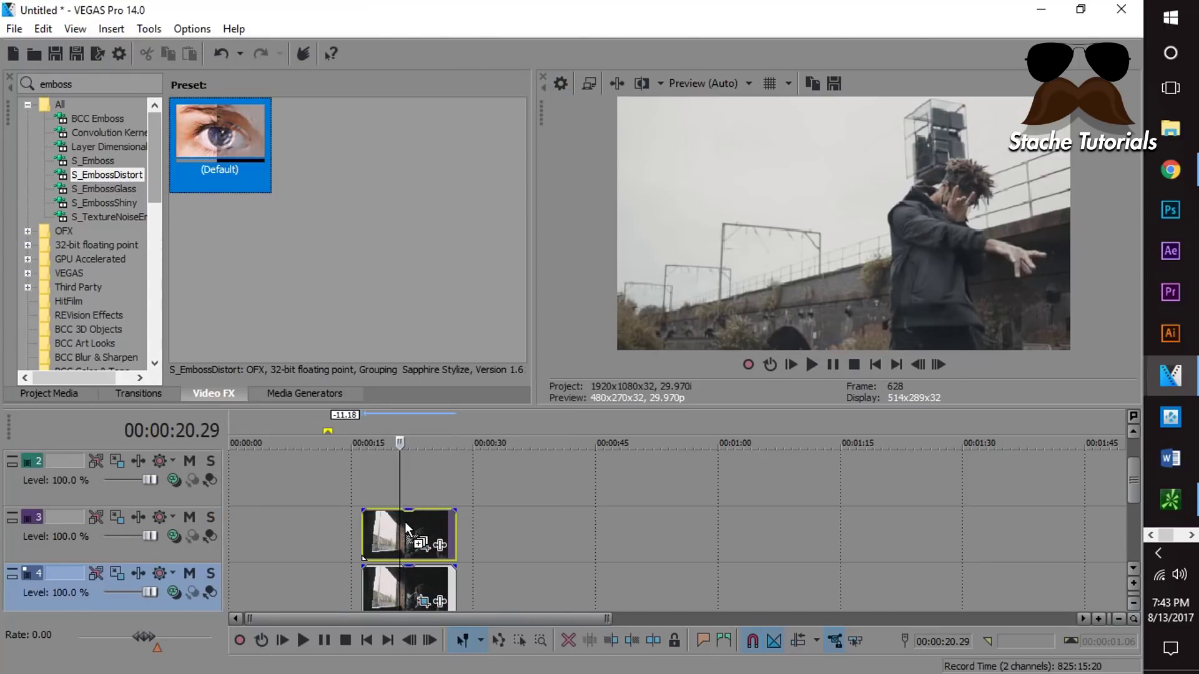
Step: Apply S_EmbossDistort to the track 3 clip with brightness 2.789, bumps threshold 0.224, distort -0.966
drag(405, 522, 404, 522)
drag(186, 287, 233, 286)
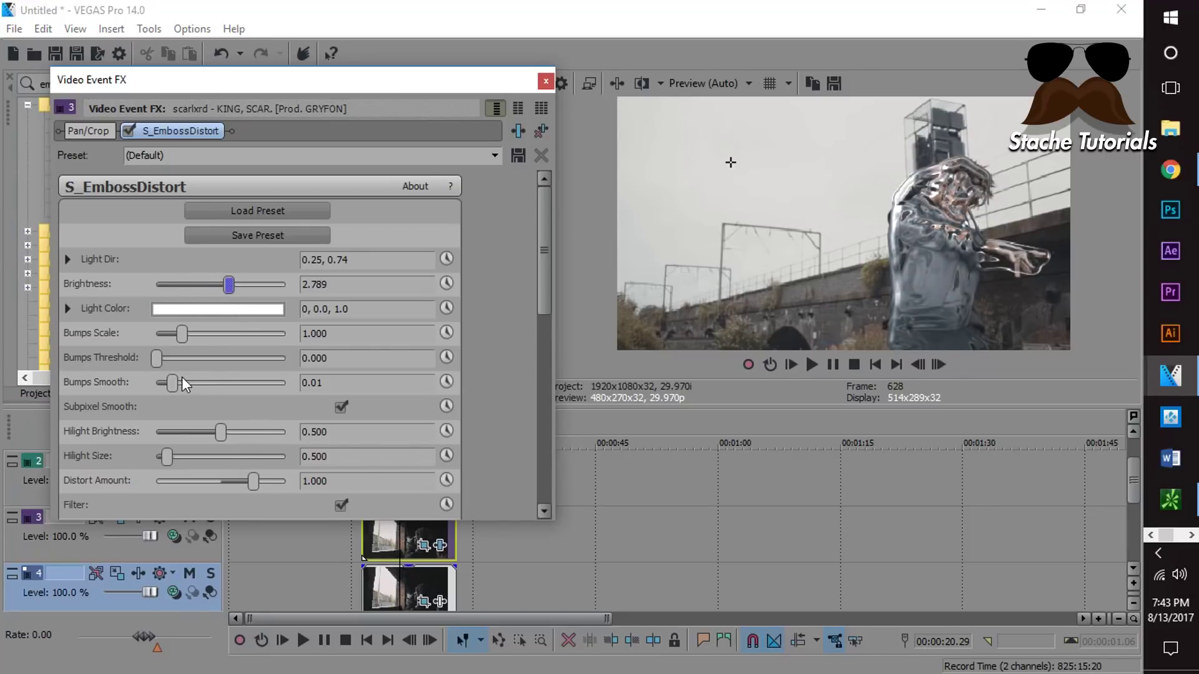
drag(158, 358, 188, 362)
drag(543, 253, 547, 315)
click(343, 463)
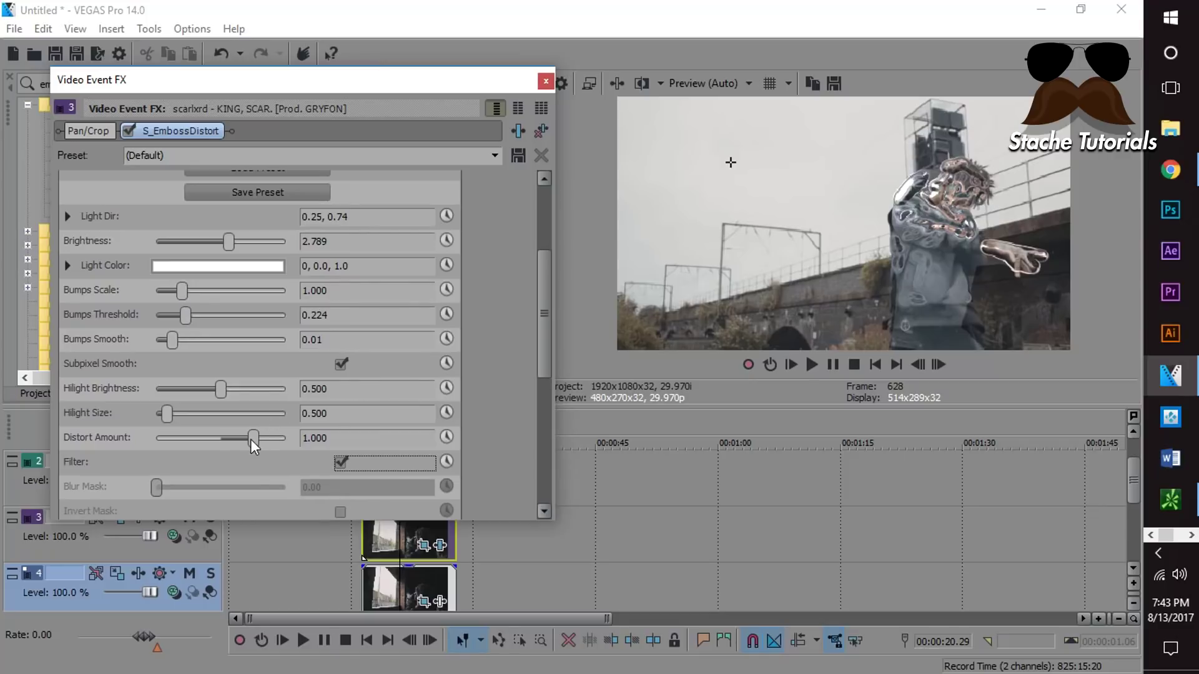
drag(252, 439, 176, 441)
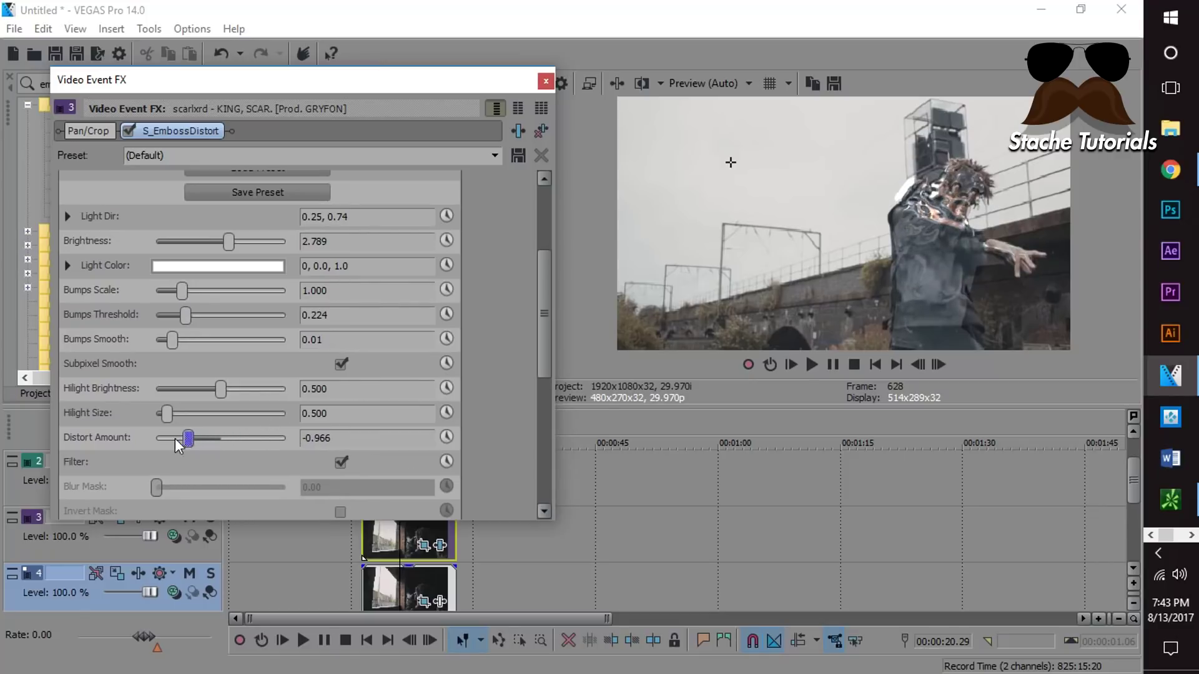
click(545, 81)
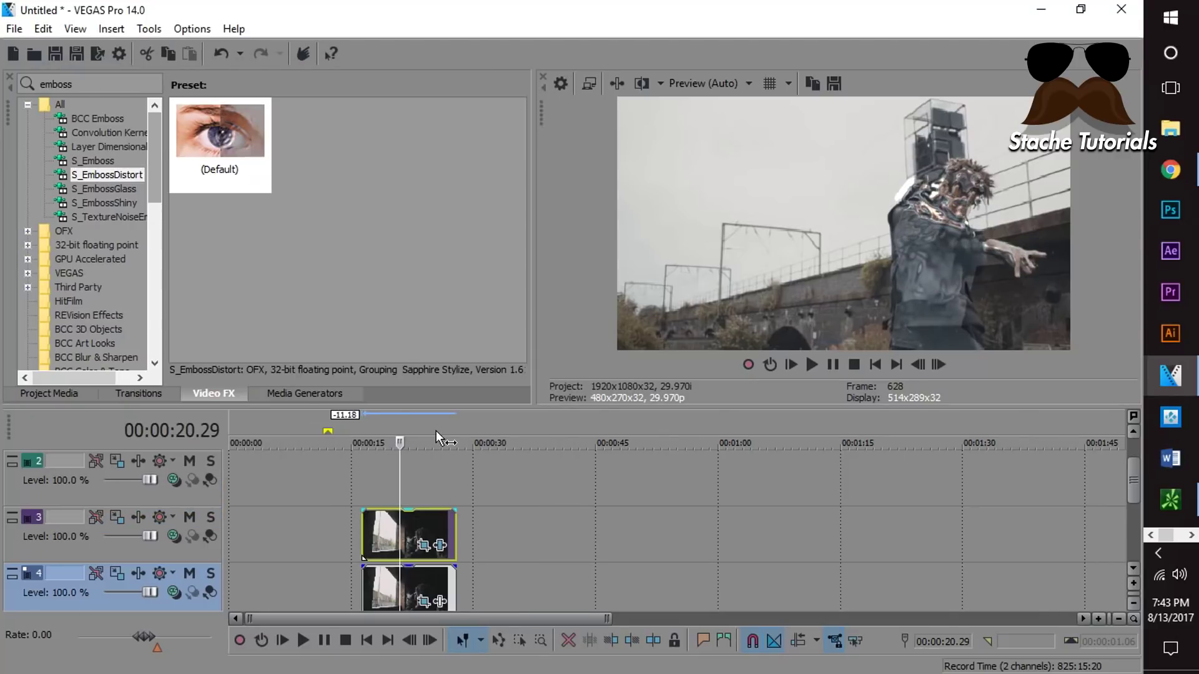
Step: In the track 3 clip's Pan/Crop, select Position and offset the ghost's frame on the canvas
click(426, 545)
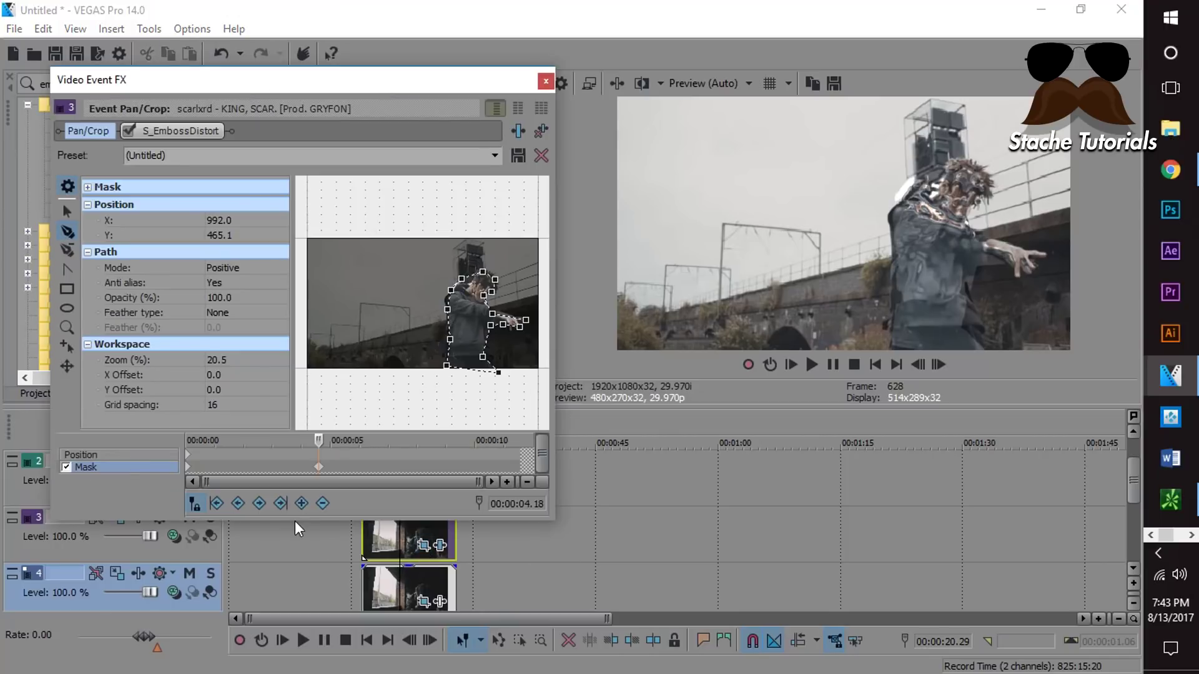
click(104, 455)
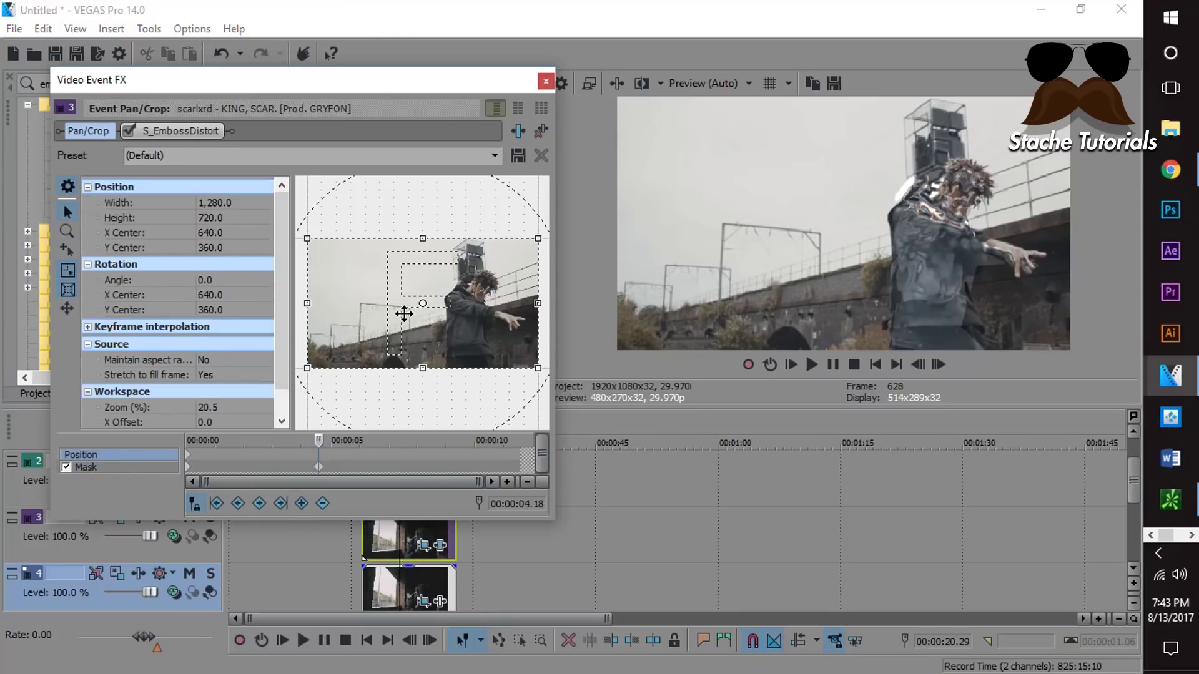
drag(403, 314, 421, 319)
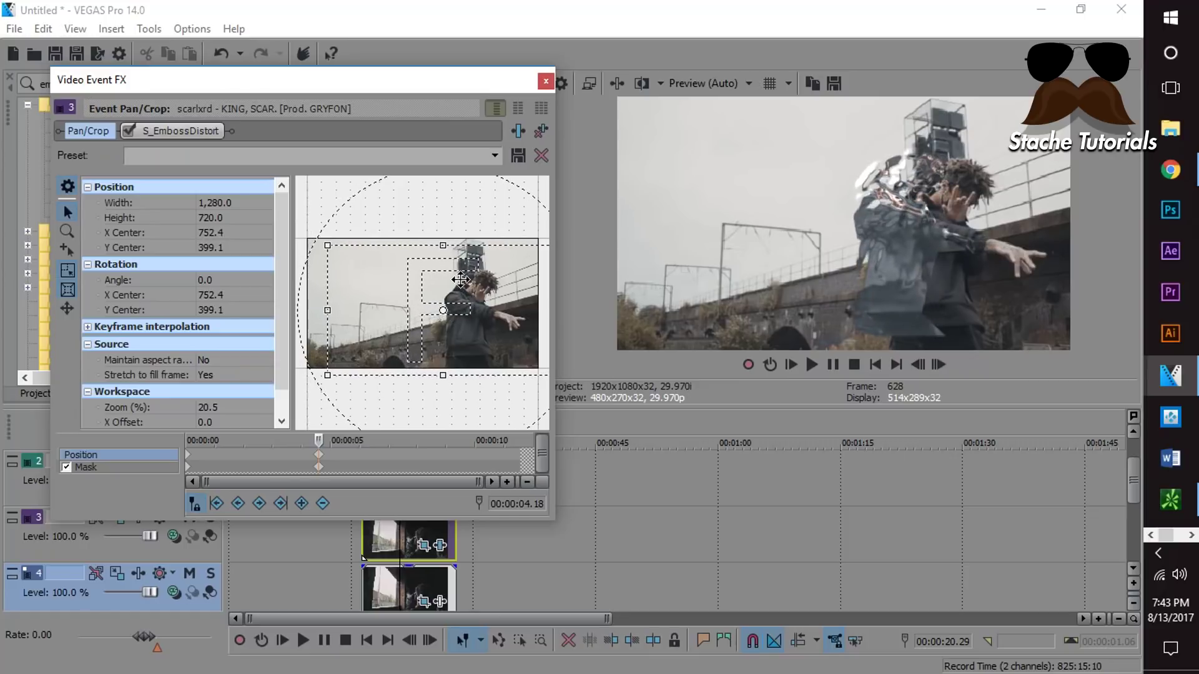
drag(461, 280, 460, 273)
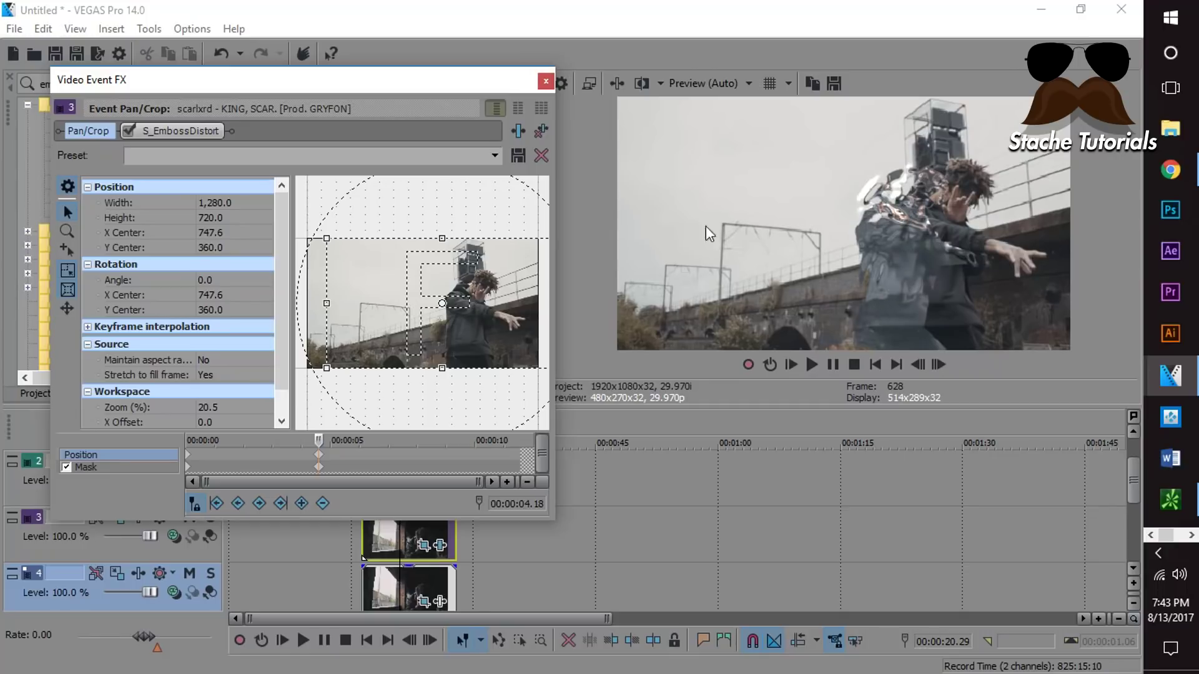
drag(438, 308, 416, 281)
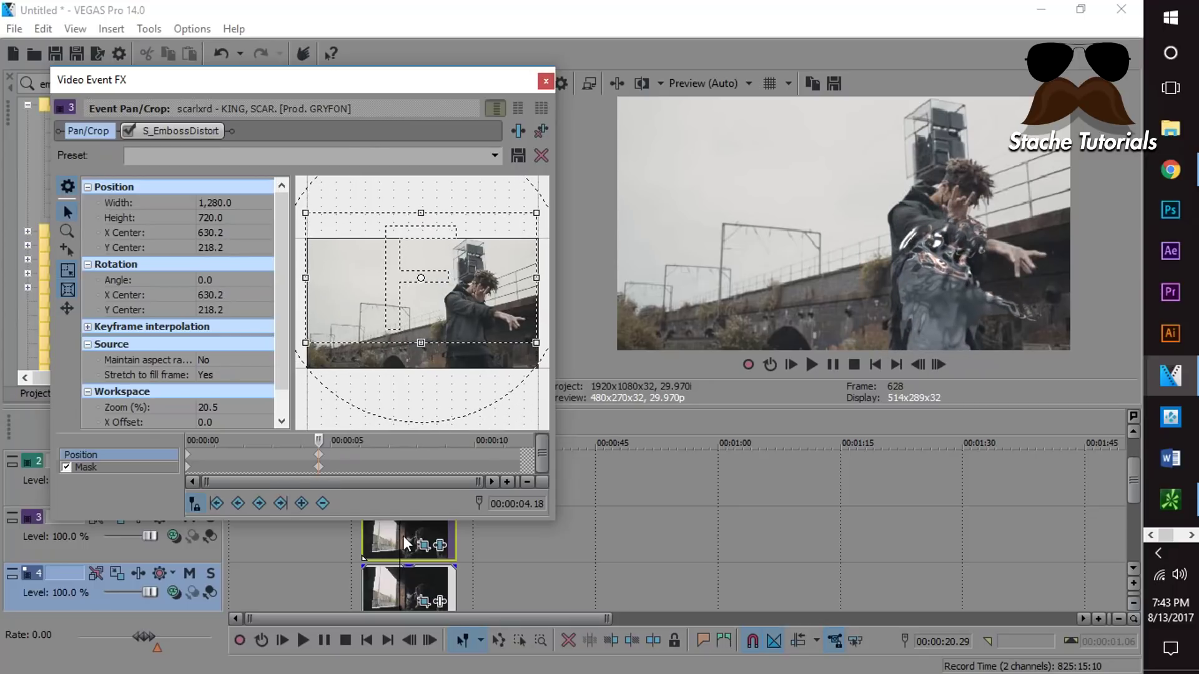
Step: Step forward to frame 638 and shift the ghost's frame down there
click(938, 364)
click(939, 364)
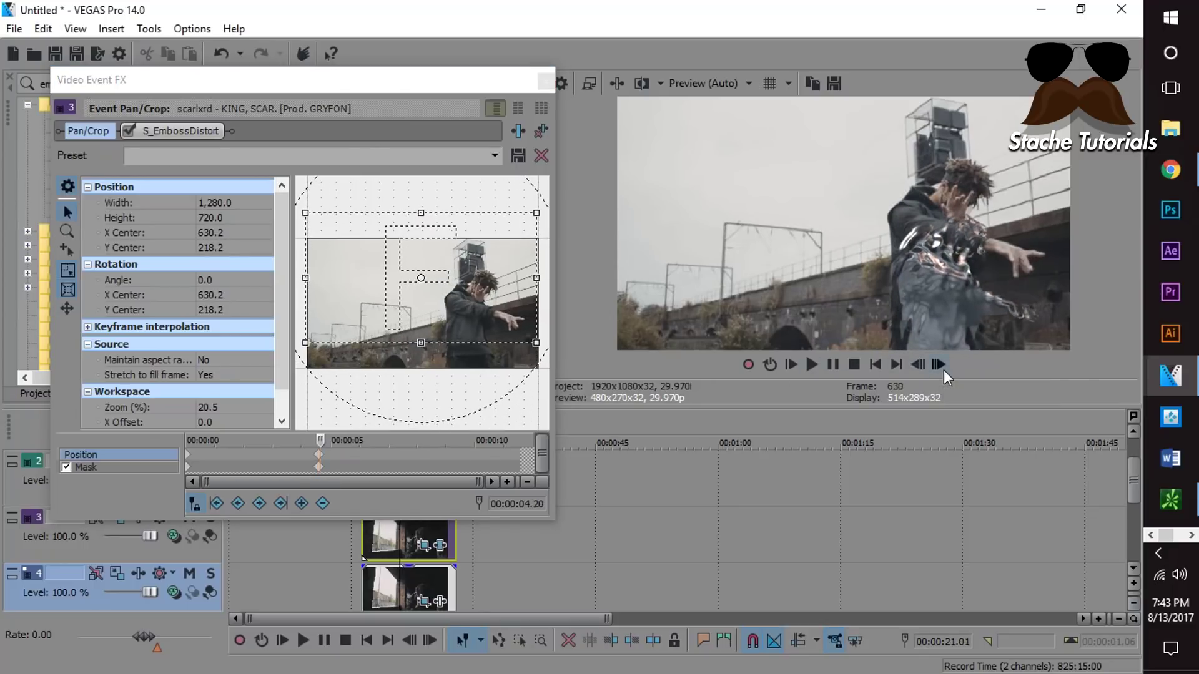
click(938, 365)
click(939, 365)
click(938, 364)
click(938, 364)
click(939, 365)
click(938, 365)
click(938, 365)
click(938, 365)
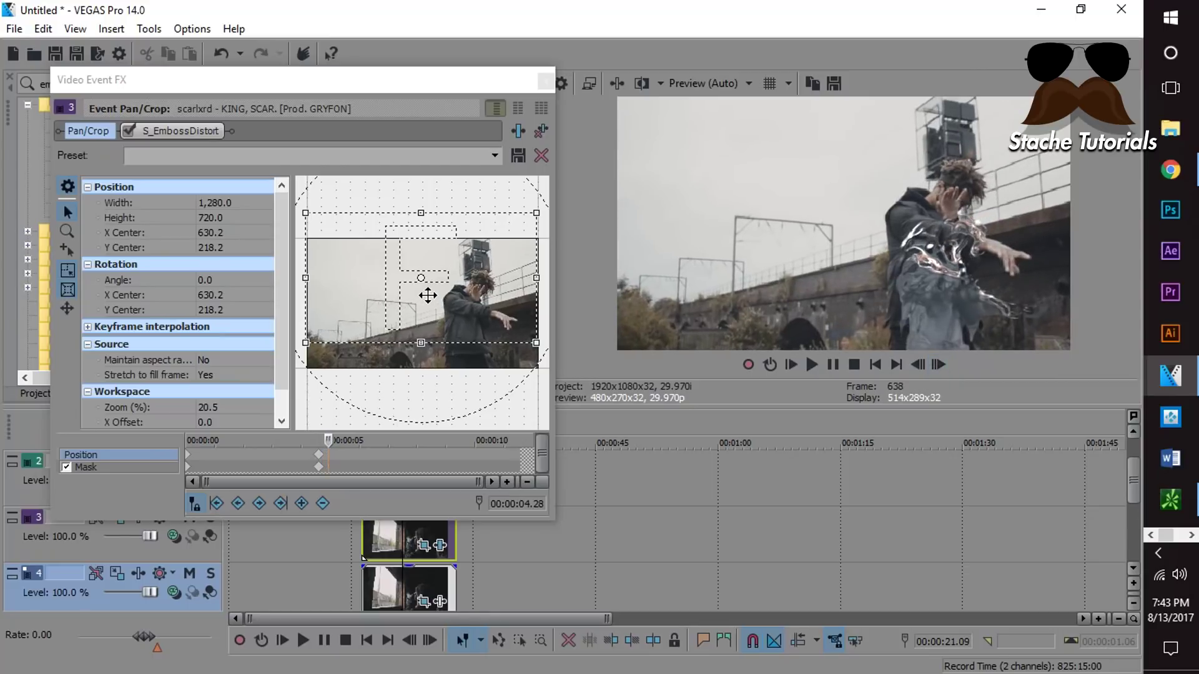
drag(426, 297, 433, 314)
Step: Apply the 1:1 Square preset, then reset framing to the (Default) preset and close the window
click(495, 155)
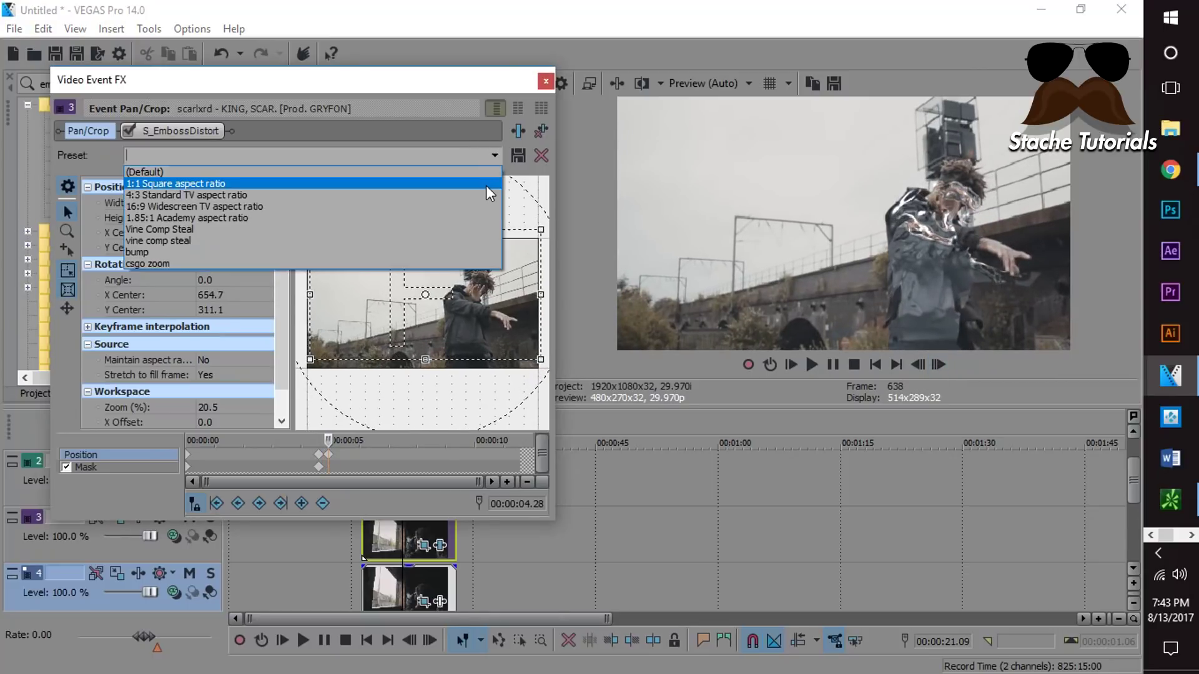
click(487, 184)
click(495, 155)
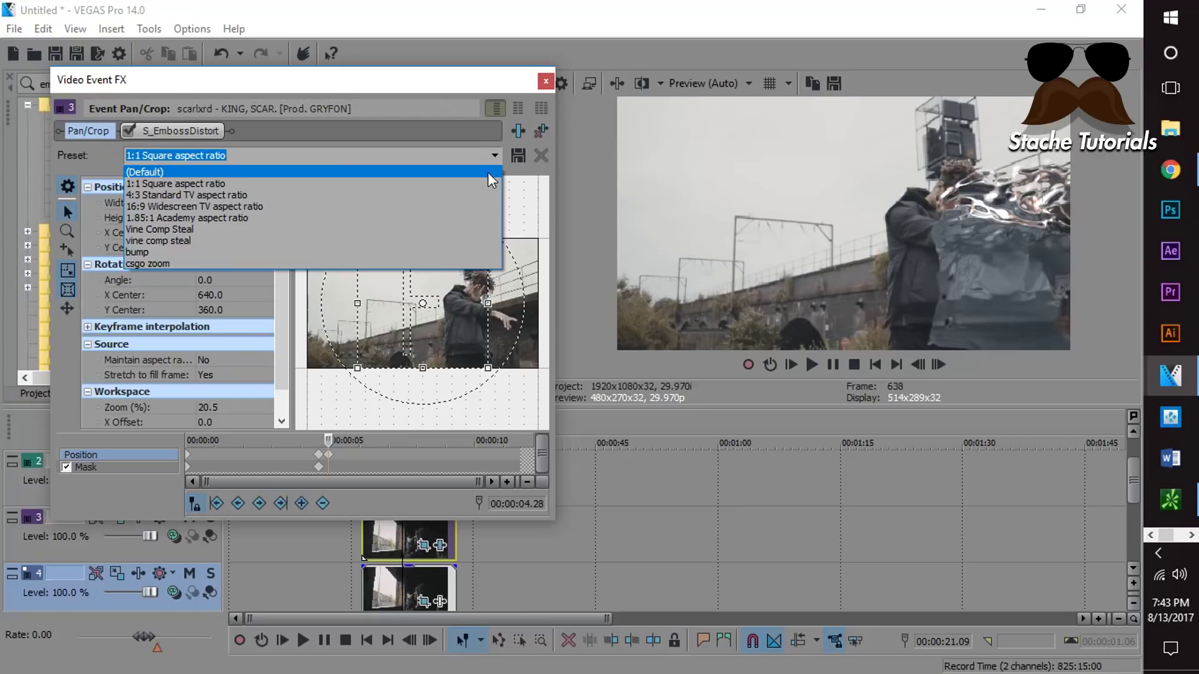
click(493, 171)
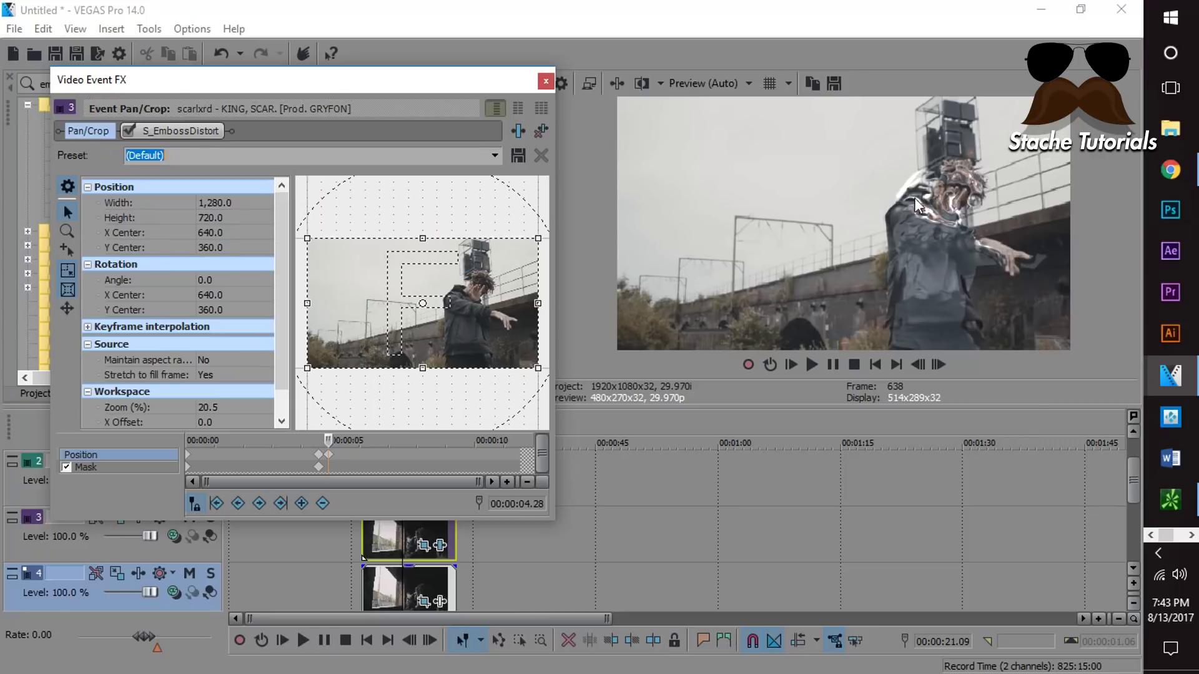
click(546, 81)
Step: Split the track 3 ghost clip at 00:00:21.09 and delete the right-hand piece
key(s)
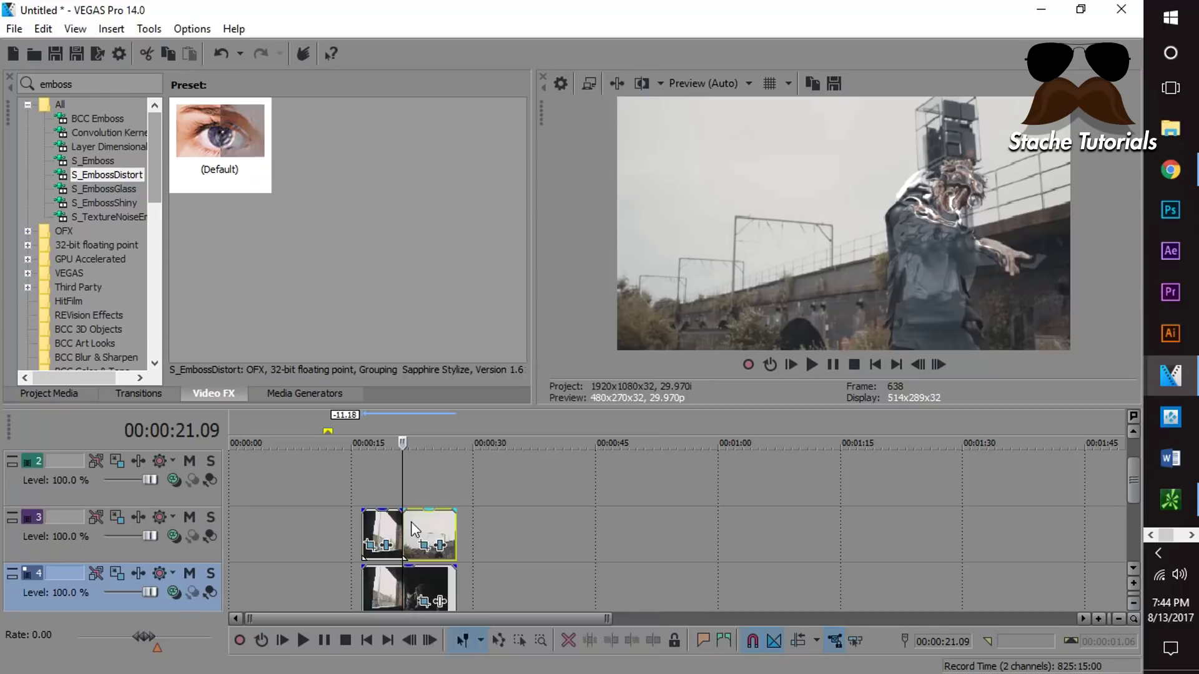
right_click(411, 522)
click(487, 298)
click(389, 528)
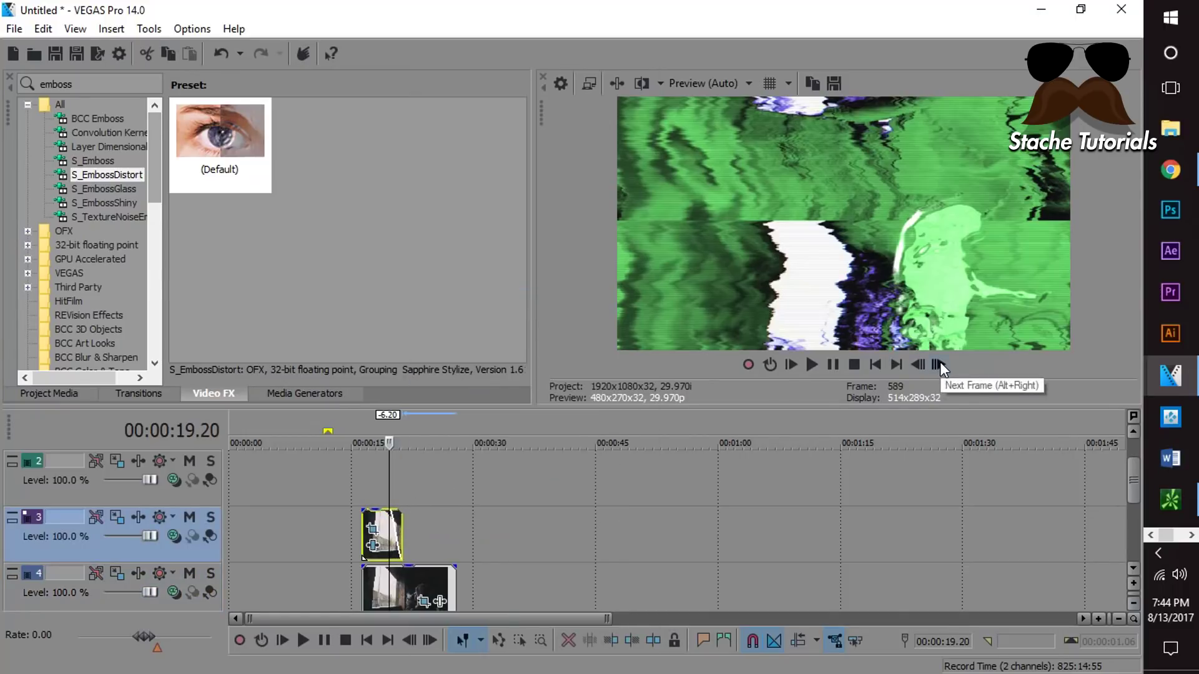
Step: Step the preview forward frame by frame to the shortened clip's end
click(939, 363)
click(939, 363)
click(940, 363)
click(940, 363)
click(941, 363)
click(941, 363)
click(942, 362)
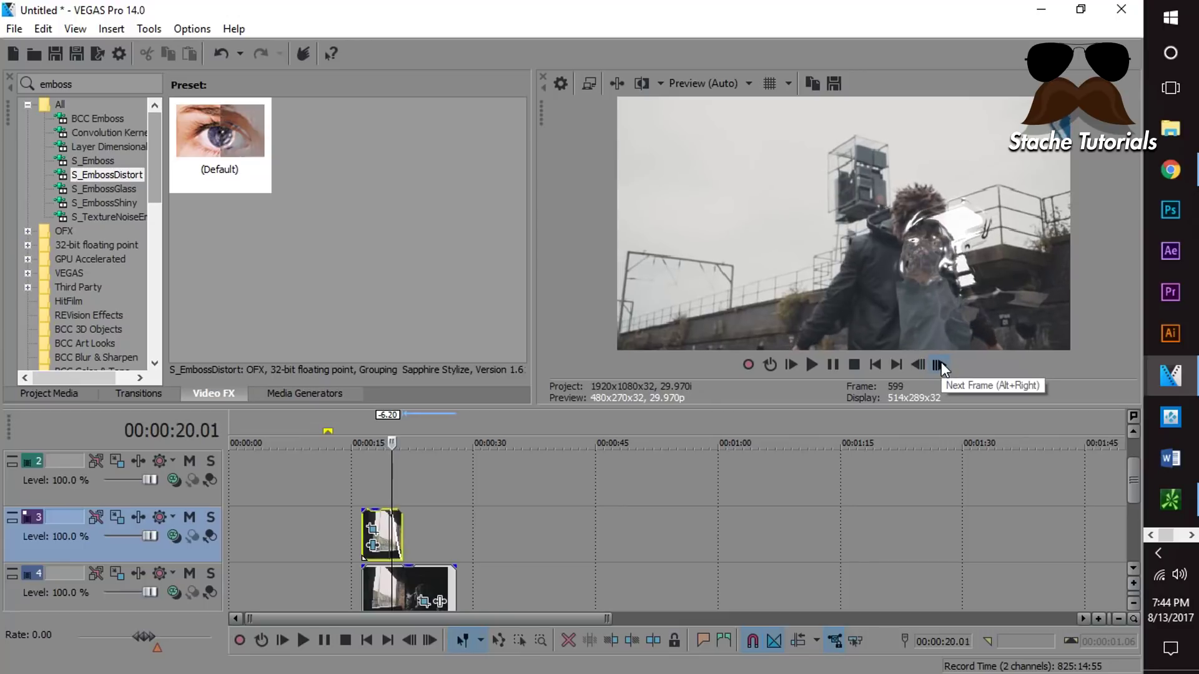
click(941, 362)
click(941, 361)
click(936, 363)
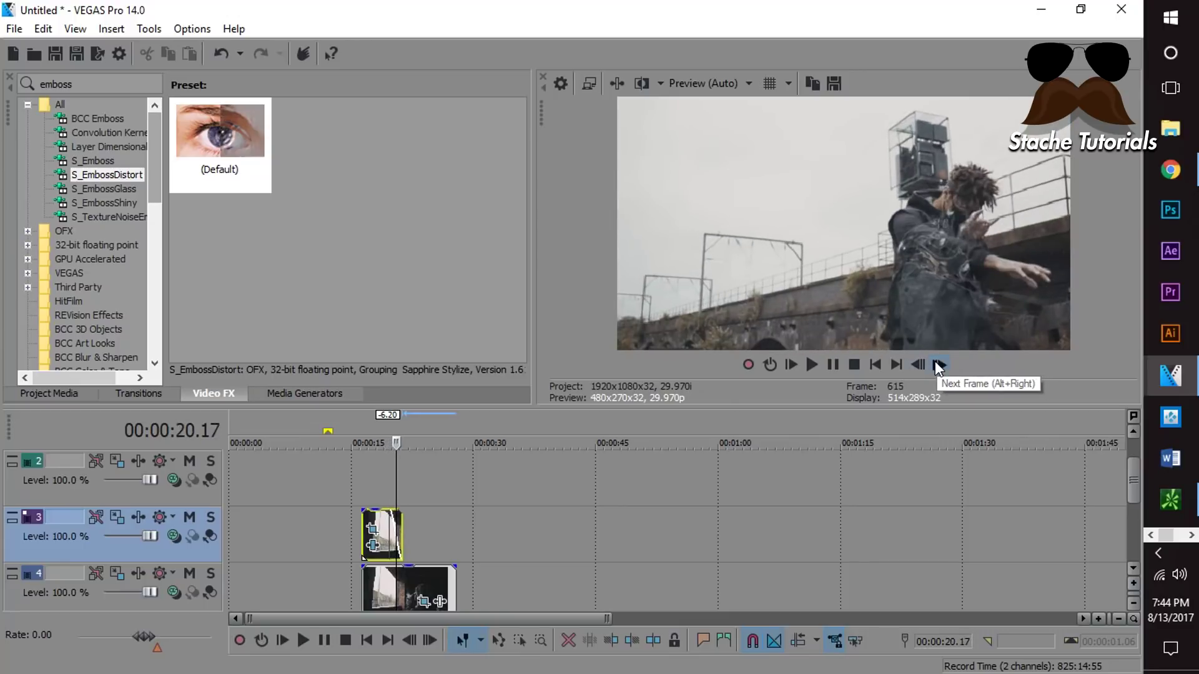
click(936, 363)
click(936, 363)
click(936, 363)
click(937, 363)
click(937, 364)
click(936, 364)
click(936, 363)
click(939, 364)
click(939, 364)
click(939, 364)
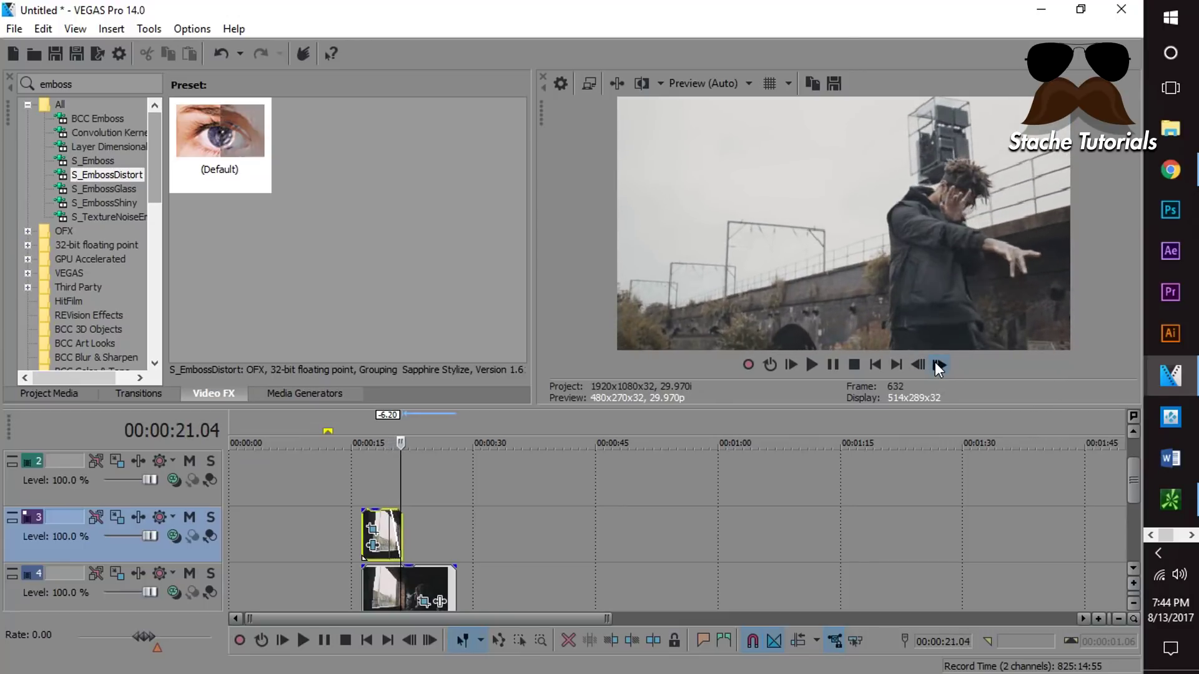
Step: Drag the ghost clip's fade-out handle toward its end and check frames around the clip's end
scroll(382, 522, up, 5)
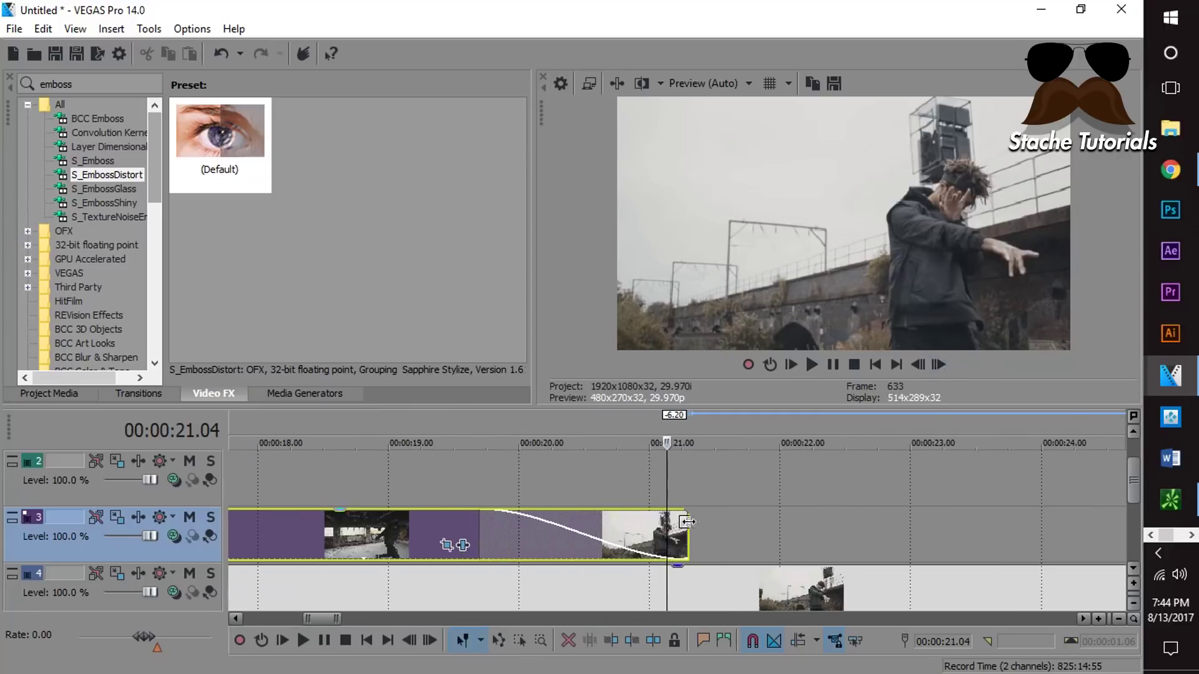
drag(493, 512, 668, 513)
click(917, 365)
click(917, 365)
click(917, 365)
click(917, 366)
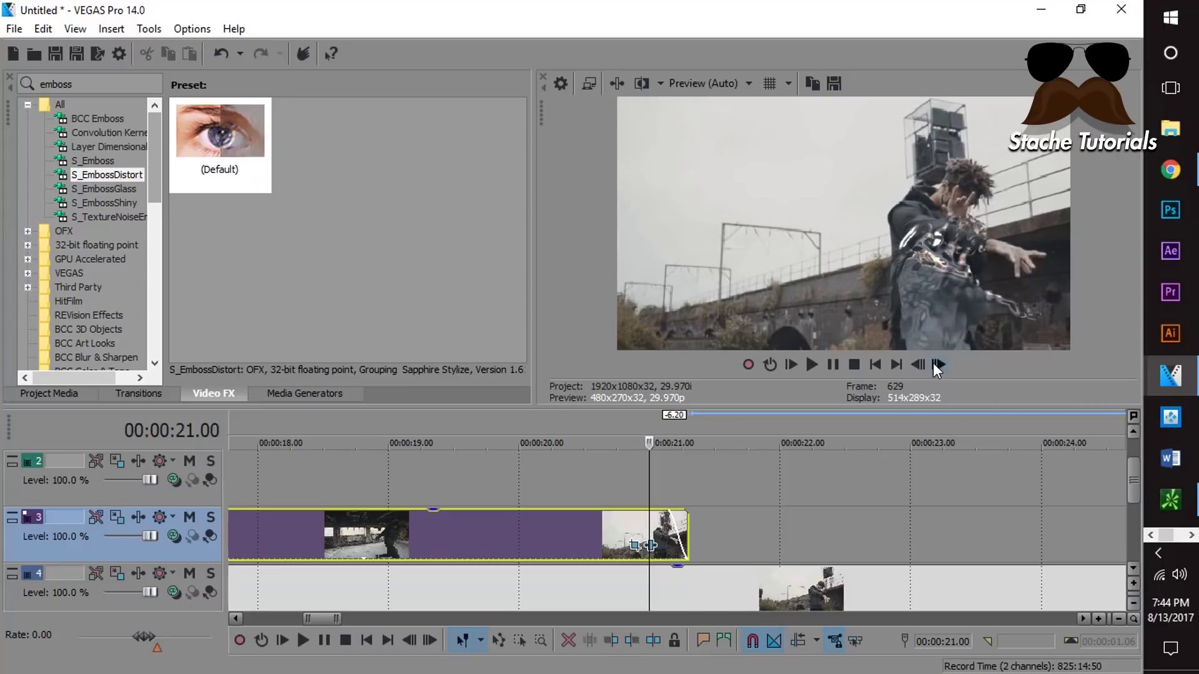
click(939, 365)
click(938, 365)
click(939, 365)
click(938, 364)
click(939, 365)
click(917, 365)
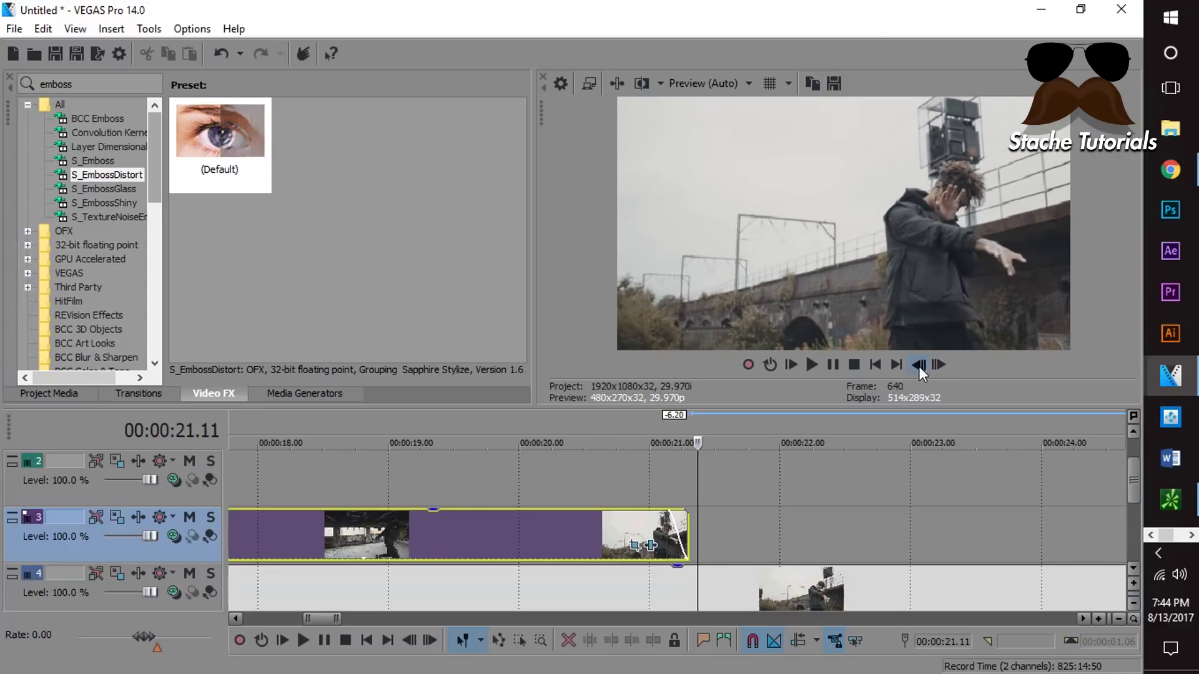
click(917, 365)
Step: Step back and forward through the short fade-out, then set the edit position to 00:00:20.23
click(920, 367)
click(921, 367)
click(920, 367)
click(921, 367)
click(921, 367)
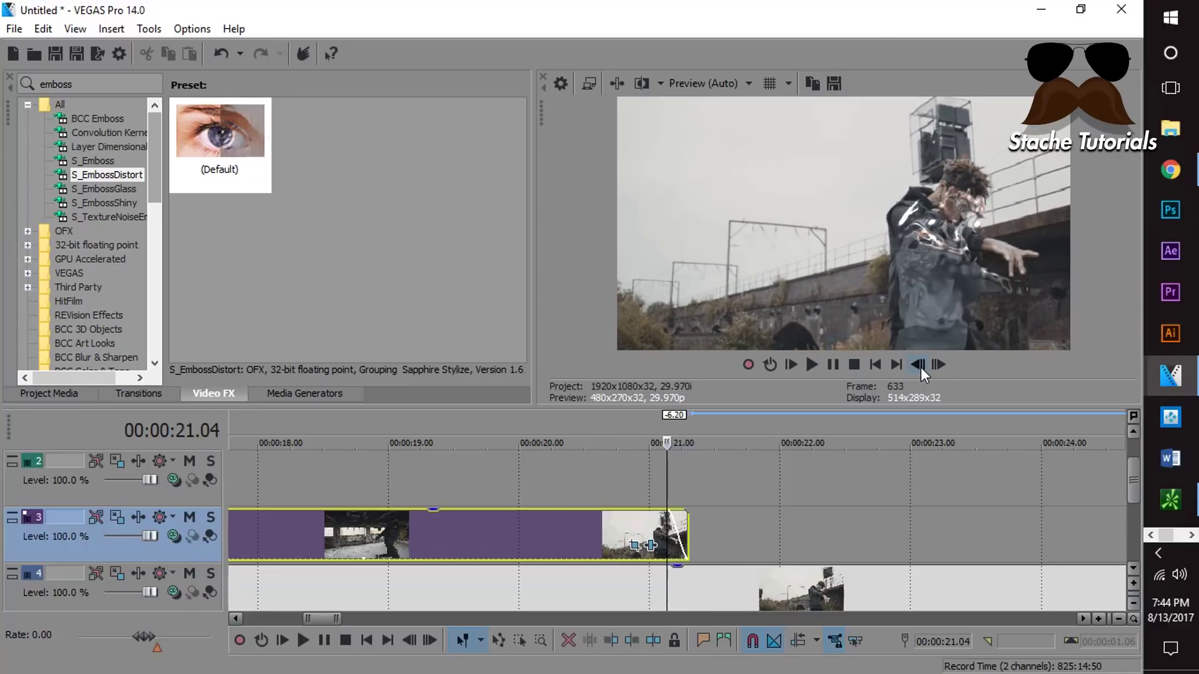
click(920, 367)
click(920, 367)
click(921, 367)
double_click(920, 367)
double_click(920, 367)
double_click(921, 367)
double_click(922, 365)
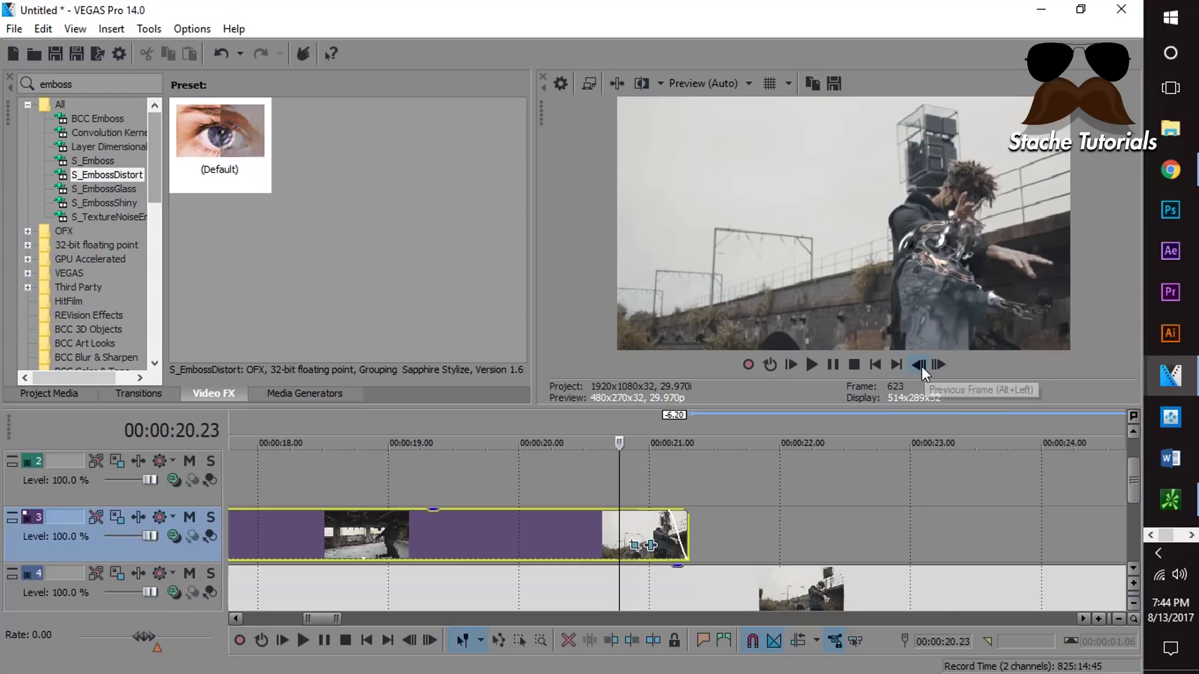
click(939, 366)
drag(939, 364, 939, 365)
click(618, 526)
scroll(618, 525, down, 2)
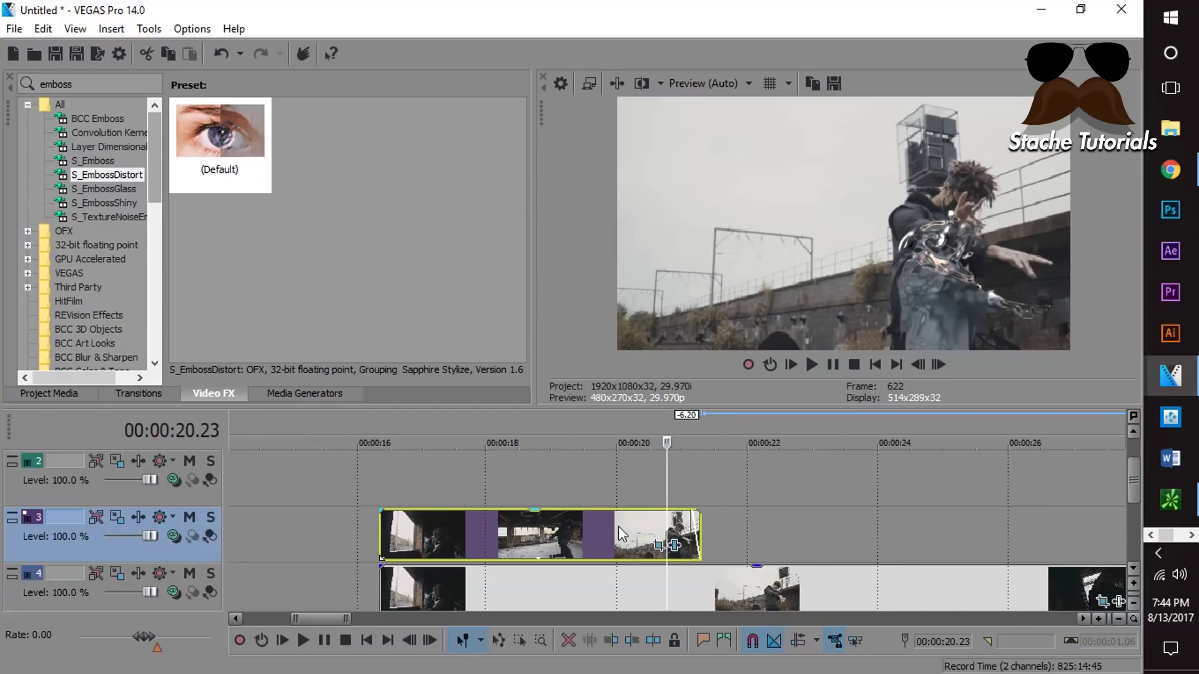
scroll(619, 526, down, 2)
scroll(615, 529, down, 2)
scroll(616, 529, down, 1)
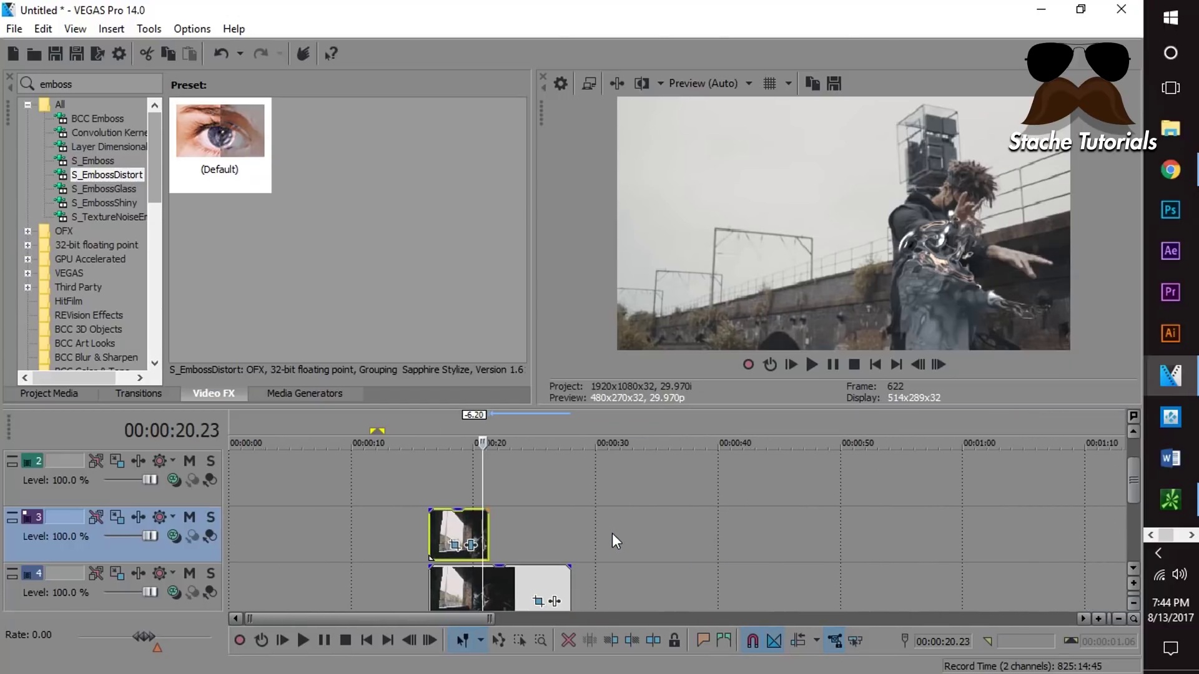